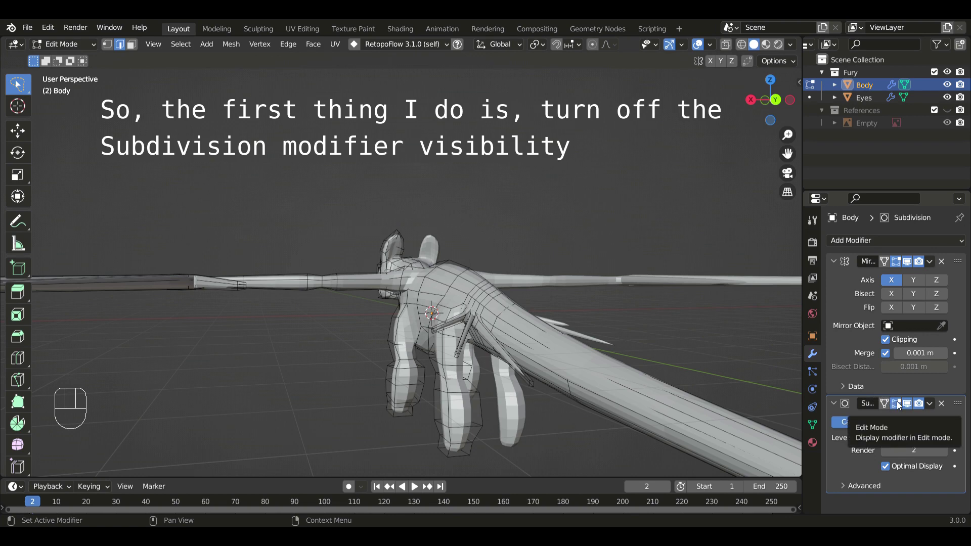
Turn off the Subdivision modifier's edit-mode display on the Body mesh and view the model from the right side
click(897, 405)
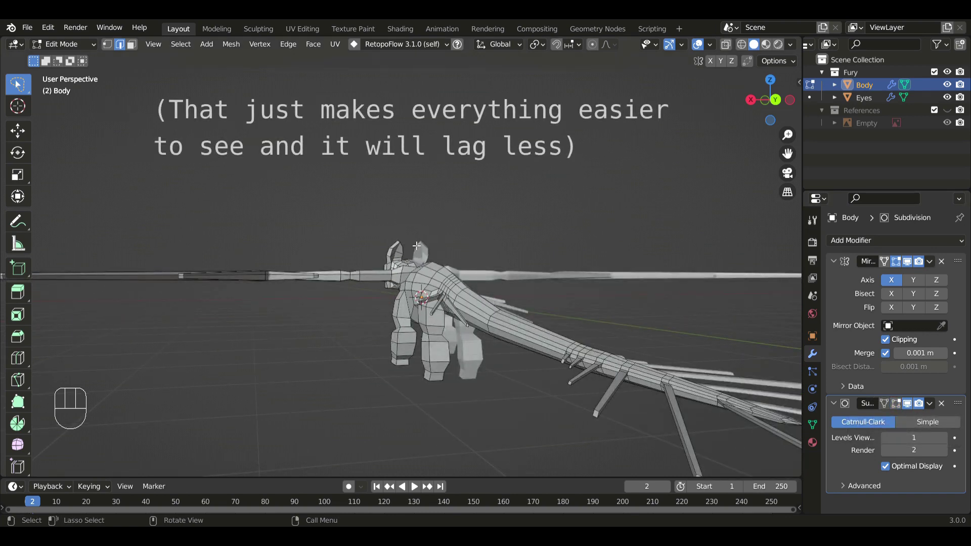
key(KP_3)
shift+middle_drag(539, 369, 418, 295)
scroll(418, 296, up, 3)
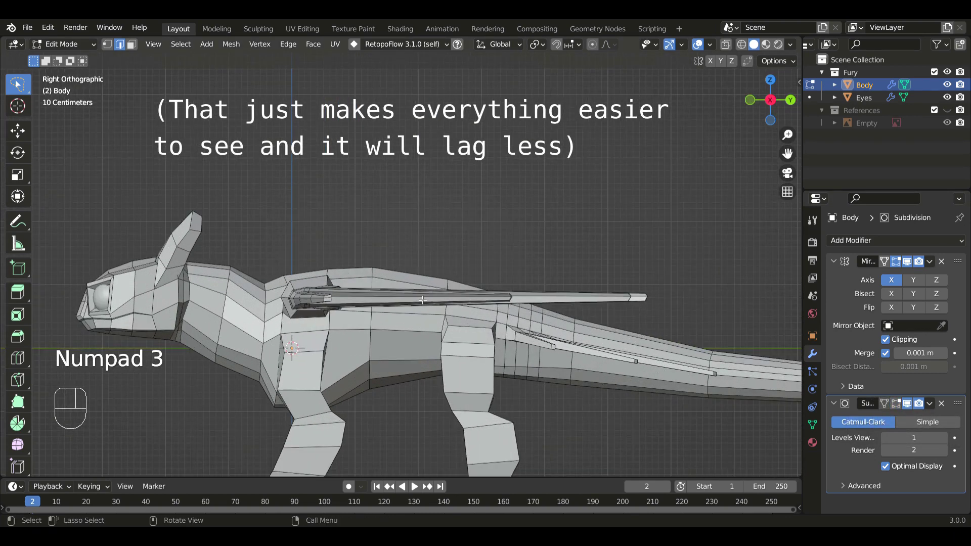
Try a single lengthwise loop cut running through the wing and the whole body, and undo it
click(15, 360)
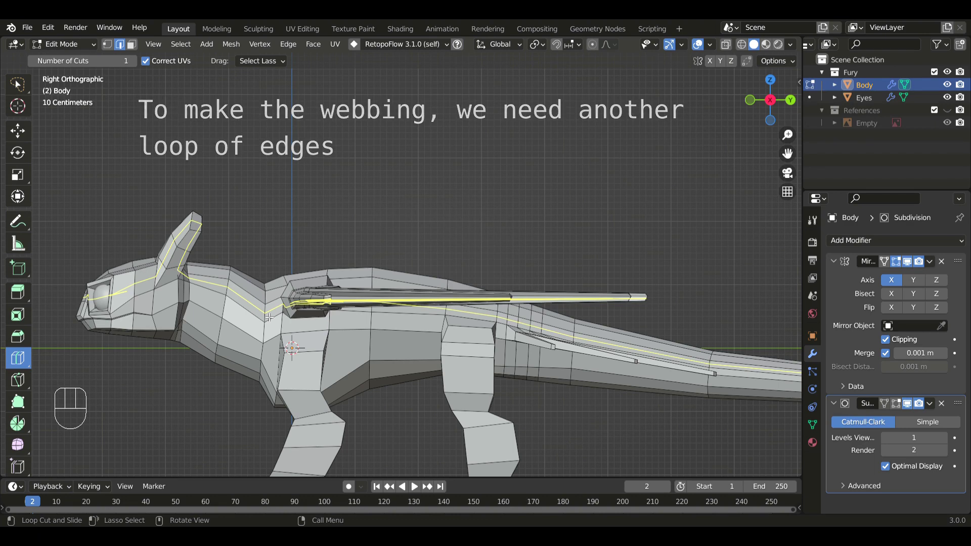
click(269, 317)
click(19, 85)
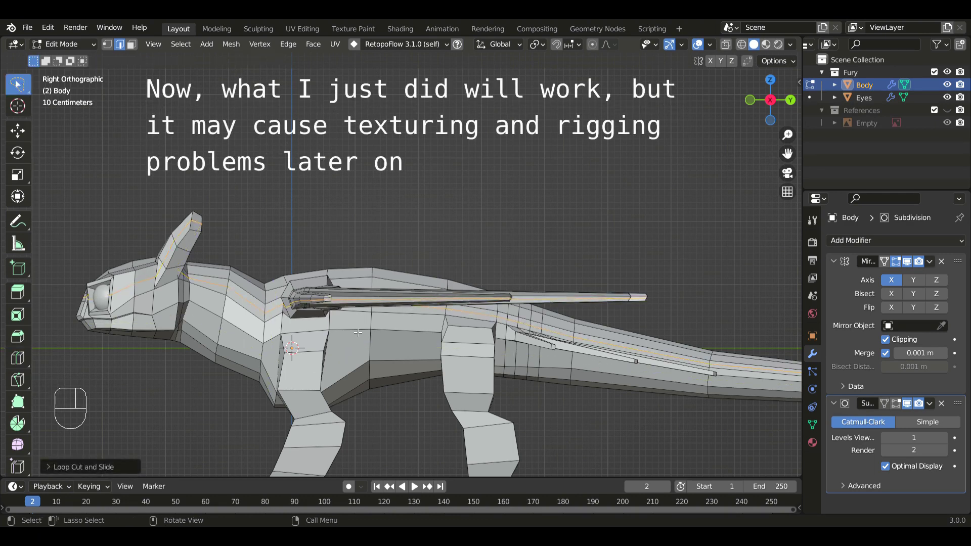
middle_drag(455, 349, 396, 341)
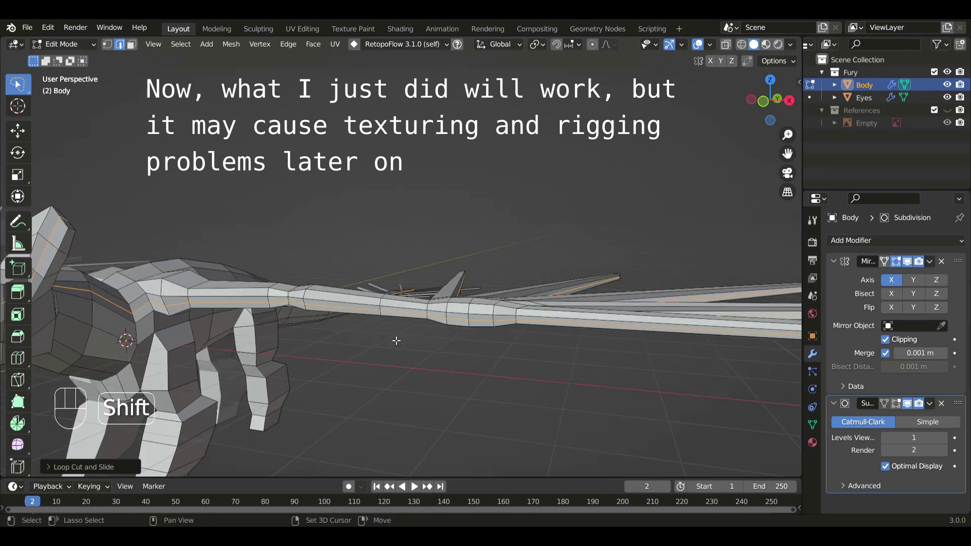
middle_drag(447, 314, 363, 313)
scroll(362, 313, down, 4)
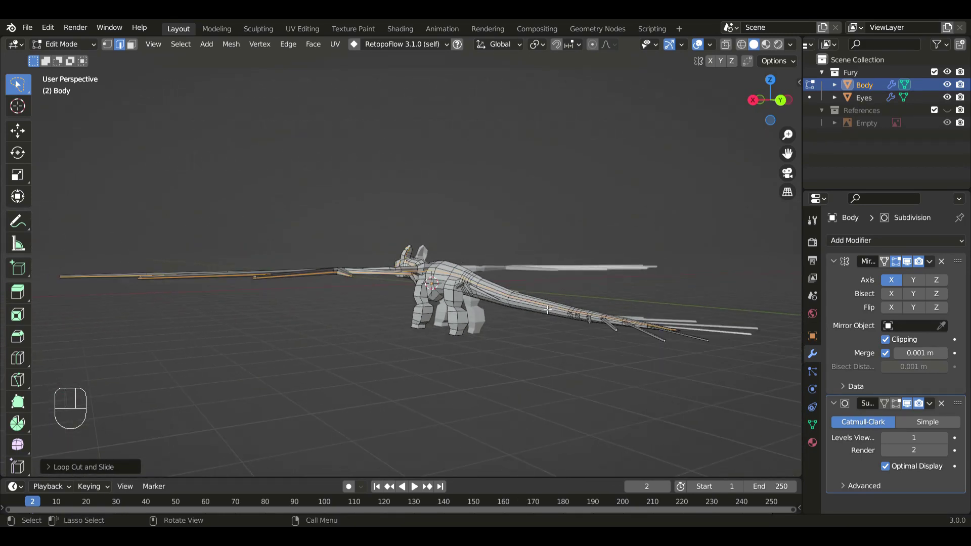
middle_drag(475, 233, 434, 275)
scroll(442, 312, up, 4)
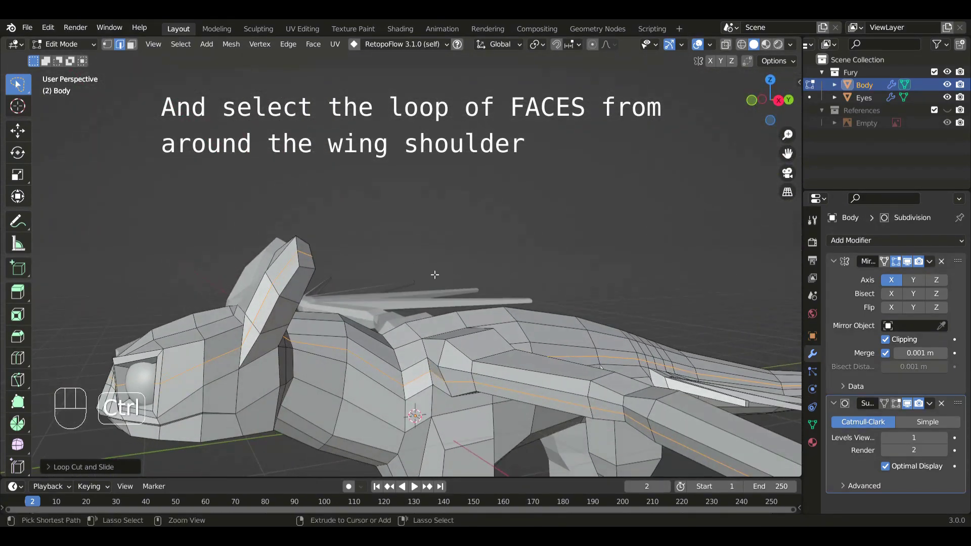
key(ctrl+z)
Select the loop of faces on the body around the wing shoulder and hide them to isolate the wing
middle_drag(472, 364, 325, 371)
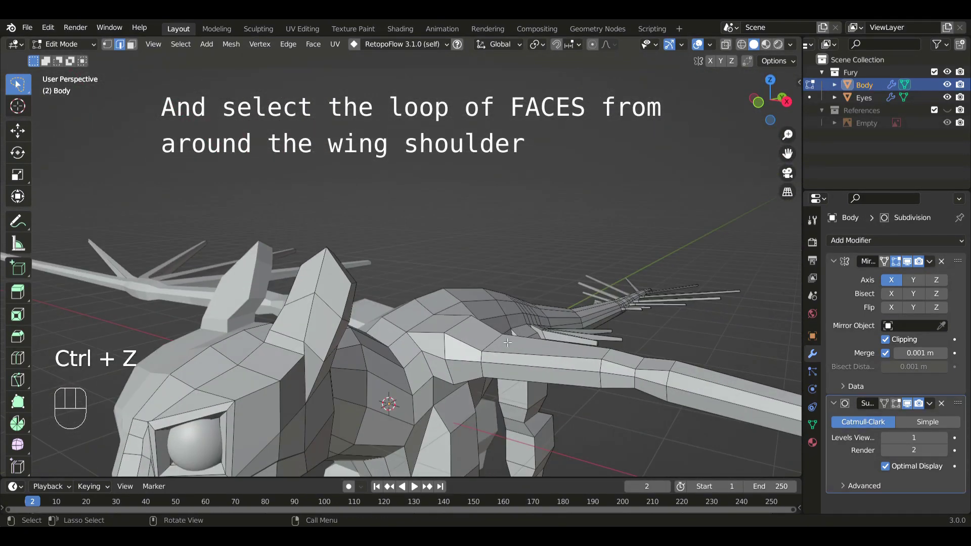
key(3)
key(alt+z)
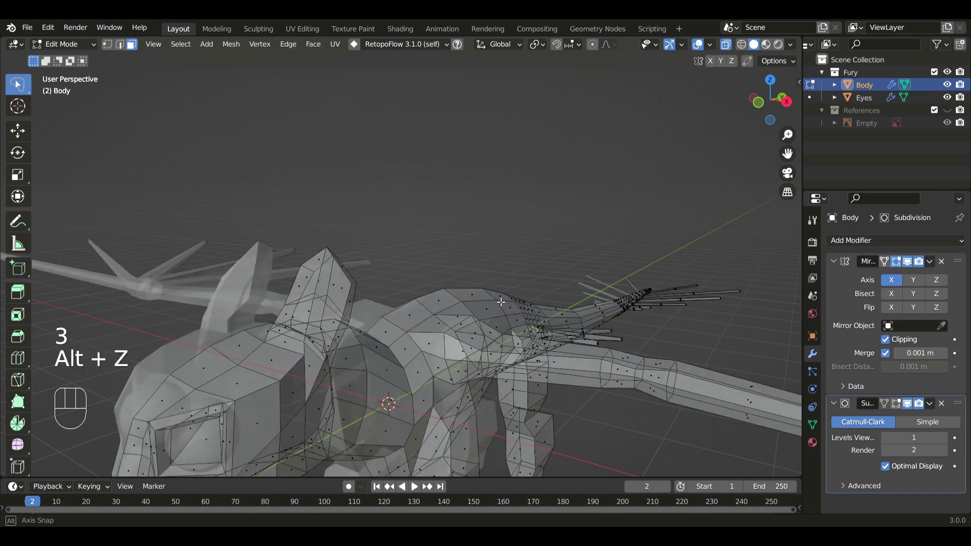
middle_drag(501, 302, 413, 354)
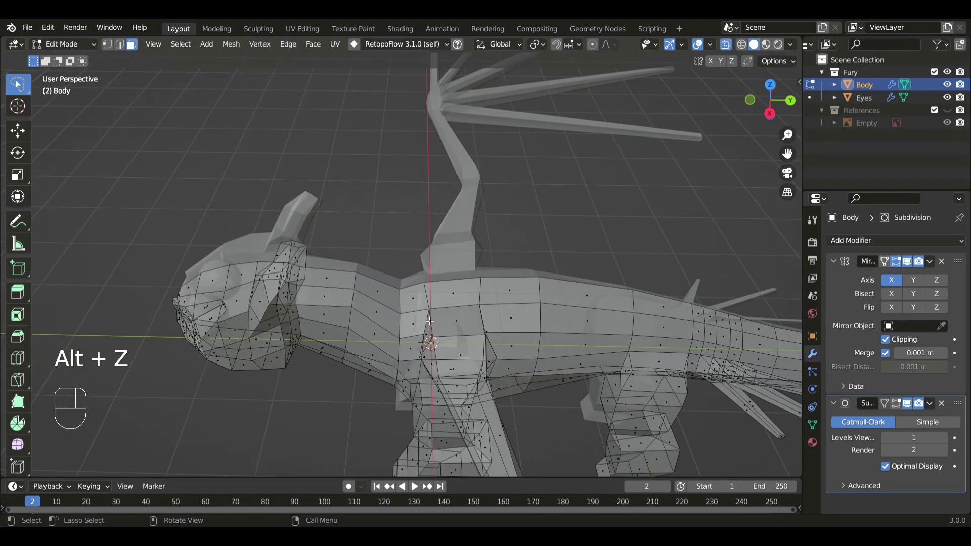
middle_drag(423, 413, 438, 287)
mouse_move(473, 390)
shift+mouse_down()
mouse_move(539, 476)
mouse_move(546, 367)
mouse_move(537, 363)
shift+mouse_up()
middle_drag(537, 360, 500, 399)
shift+drag(501, 398, 500, 362)
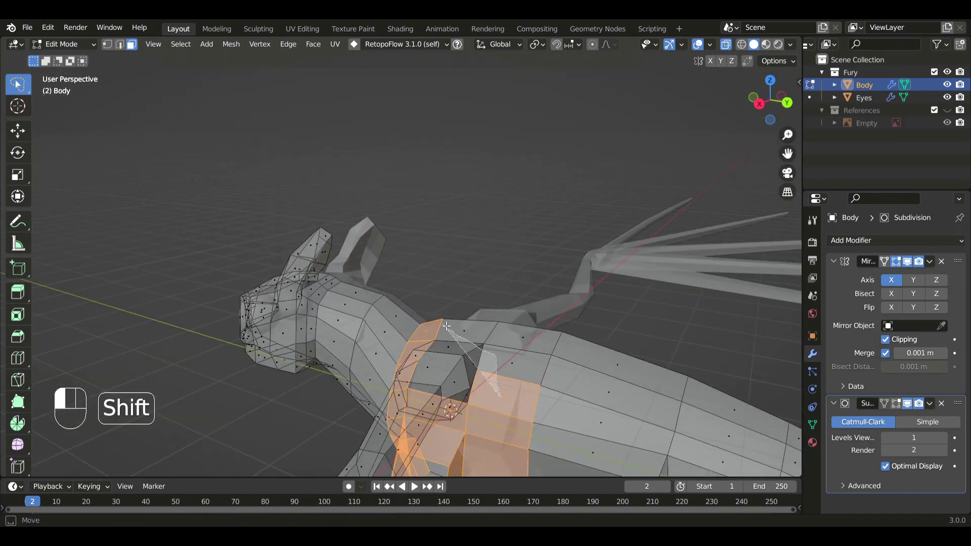
shift+drag(446, 326, 447, 328)
middle_drag(447, 328, 505, 370)
key(alt+z)
key(h)
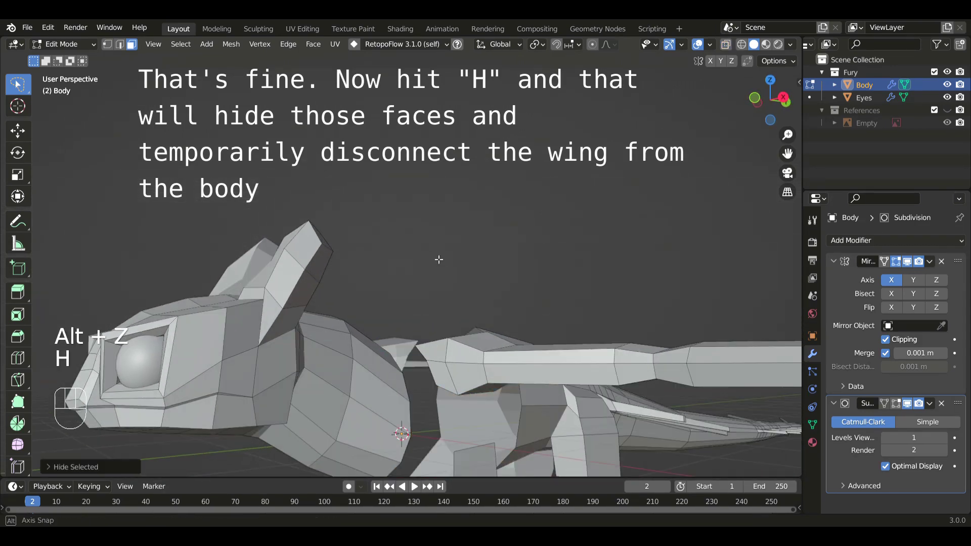
Add one lengthwise loop cut down the isolated wing, starting at the shoulder
middle_drag(439, 259, 467, 329)
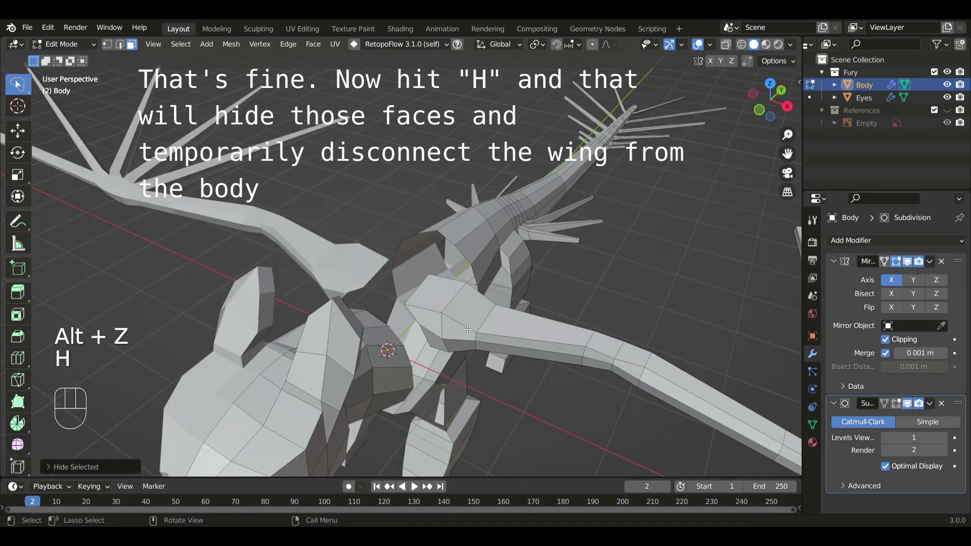
click(20, 359)
middle_drag(455, 371, 444, 366)
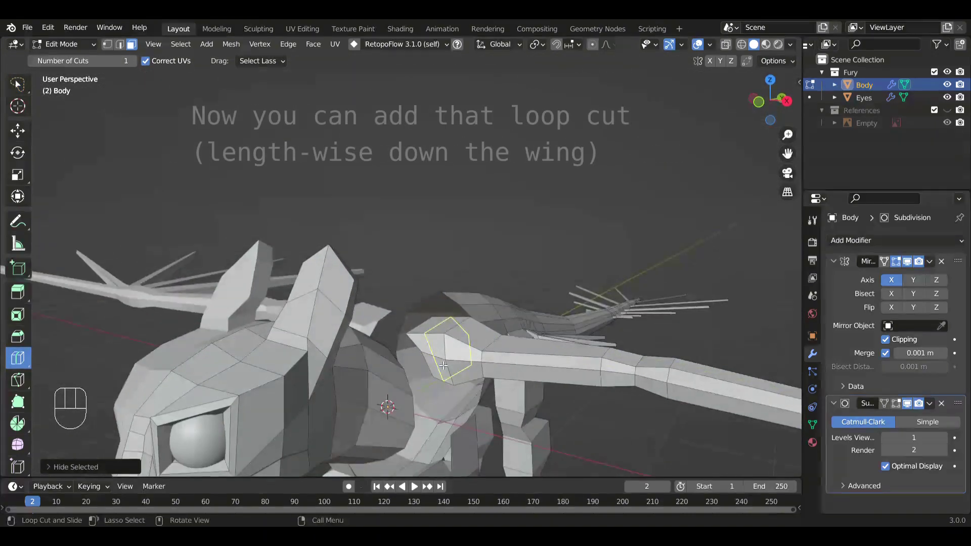
click(450, 374)
click(17, 86)
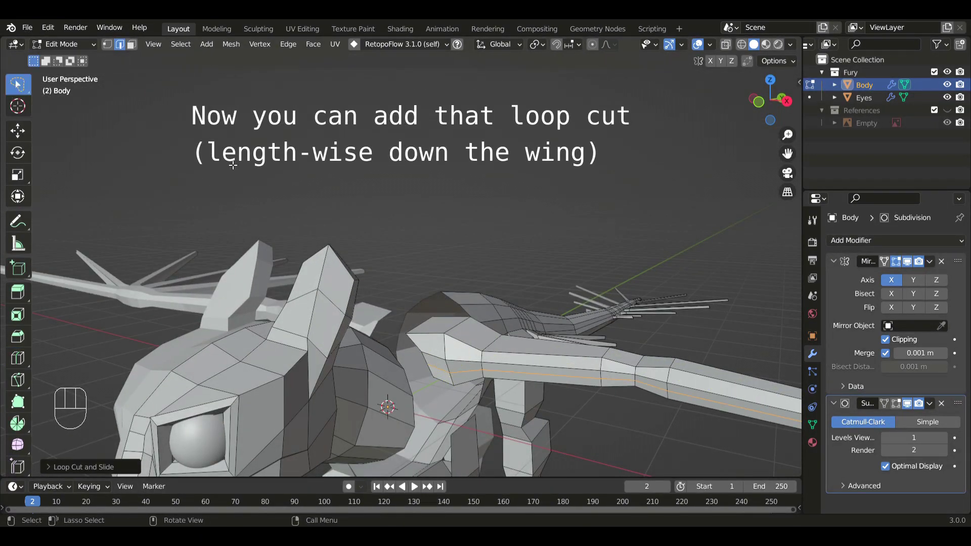
Edge-slide the new wing loop by about -0.42 toward the existing lengthwise loop
scroll(469, 280, down, 4)
mouse_move(468, 280)
middle_down()
mouse_move(315, 299)
mouse_move(638, 291)
middle_up()
key(g)
key(g)
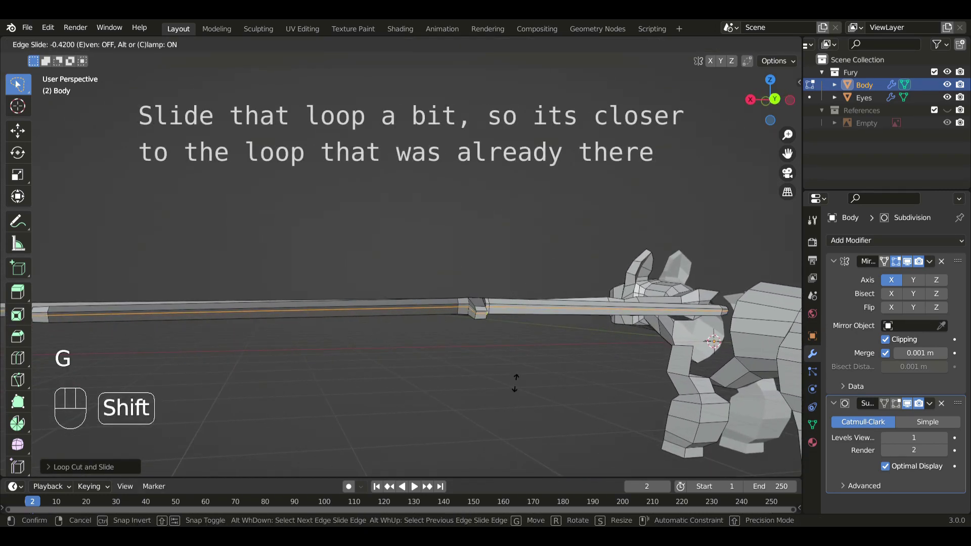
click(516, 383)
Select the neighbouring lengthwise edge loop on the wing and edge-slide it slightly to adjust the gap between the two loops
alt+click(418, 306)
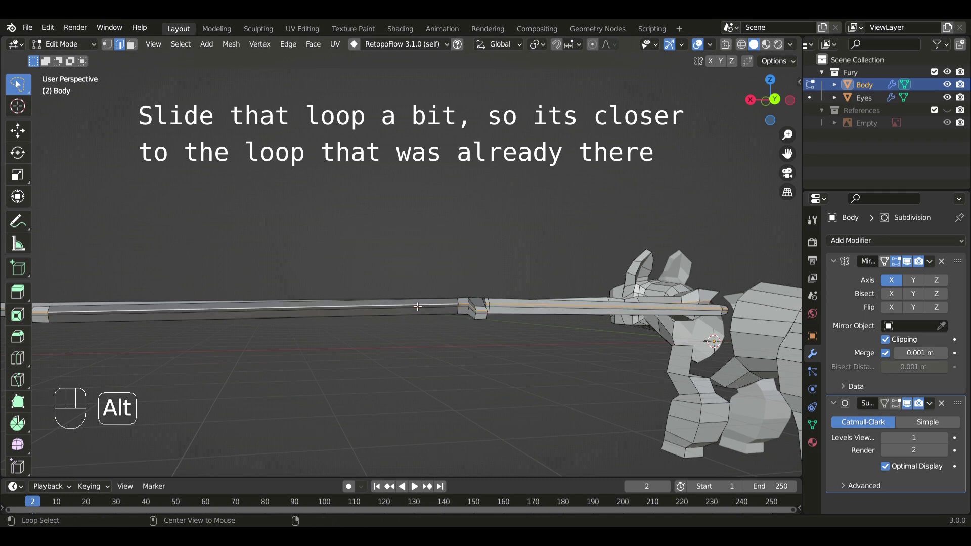
middle_drag(549, 366, 471, 365)
key(g)
key(g)
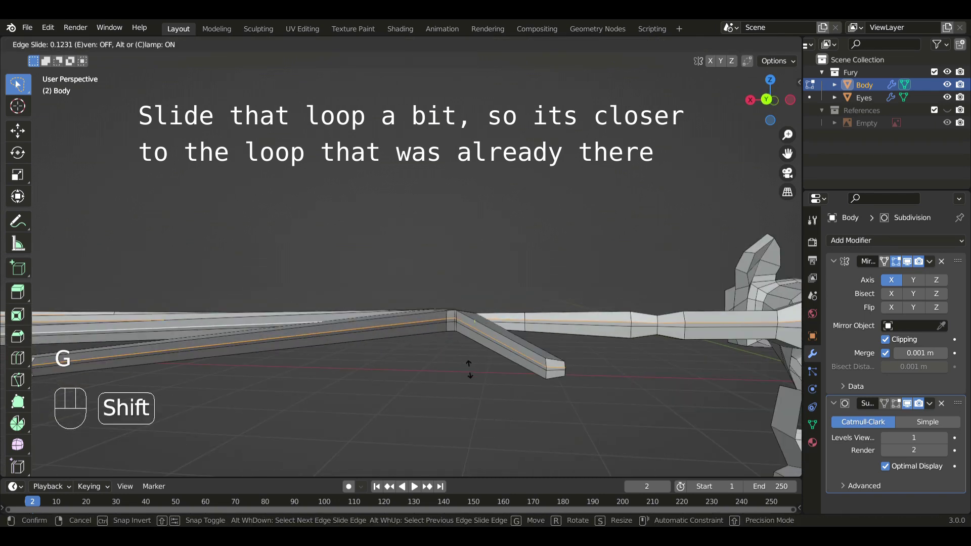
click(456, 337)
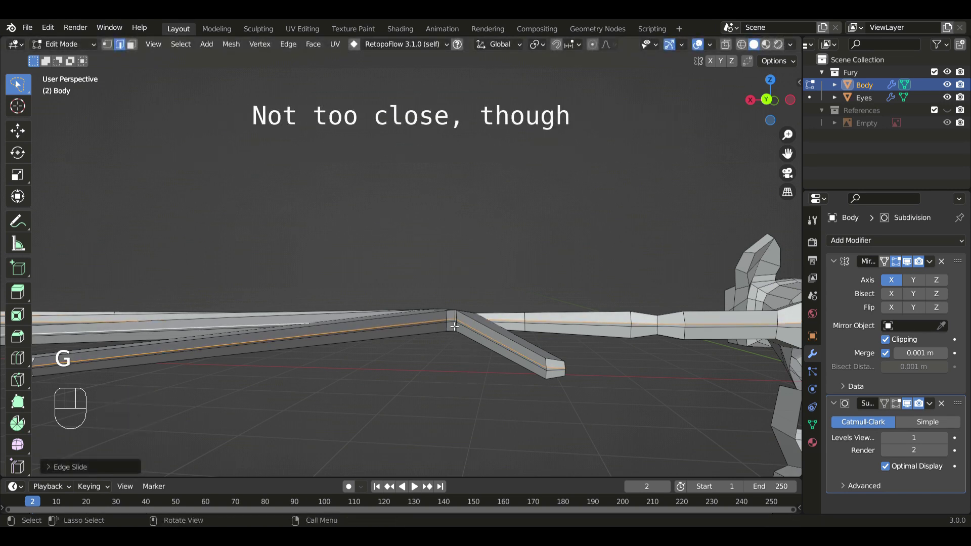
Select the lengthwise loop passing through the wing's finger joint and fine-tune its spacing with edge slides, starting with about 0.1
alt+click(455, 326)
key(g)
key(g)
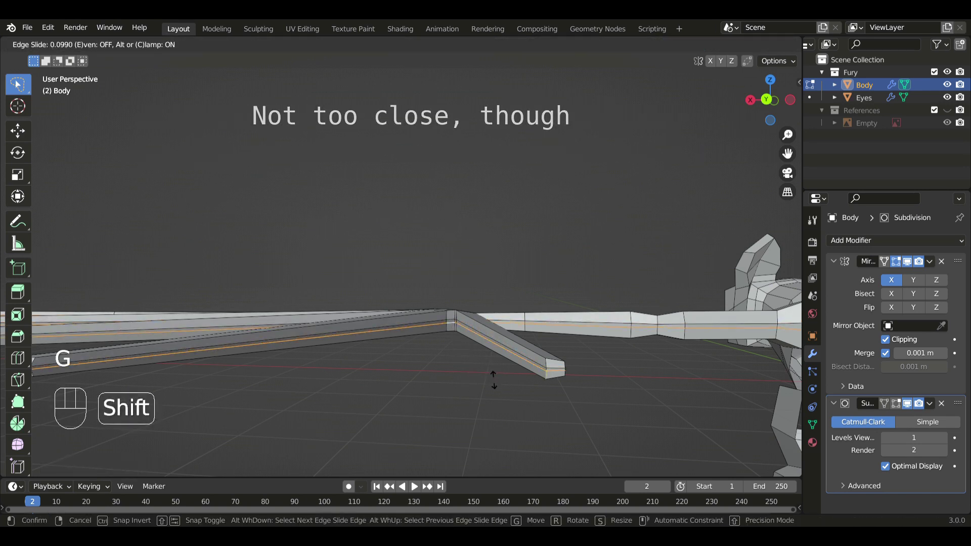
click(493, 378)
key(g)
key(g)
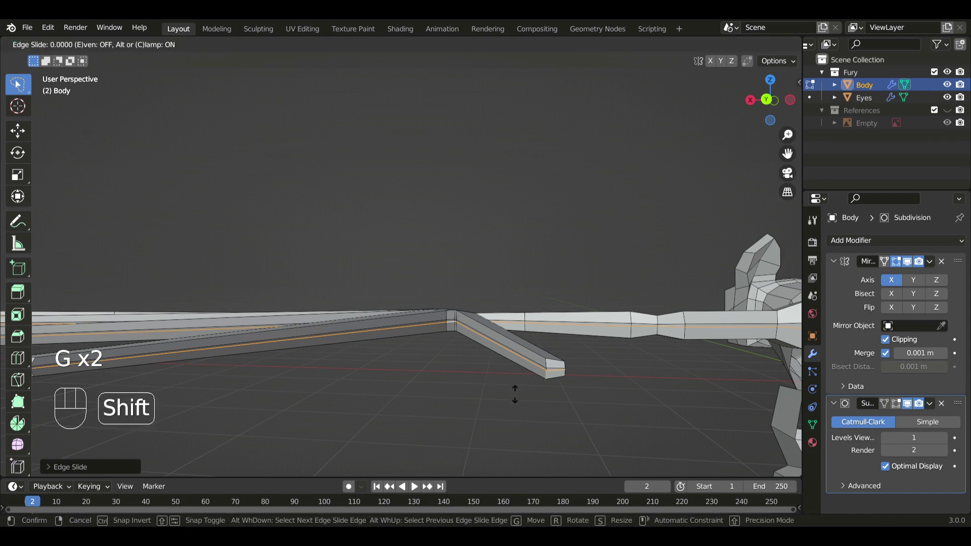
click(515, 396)
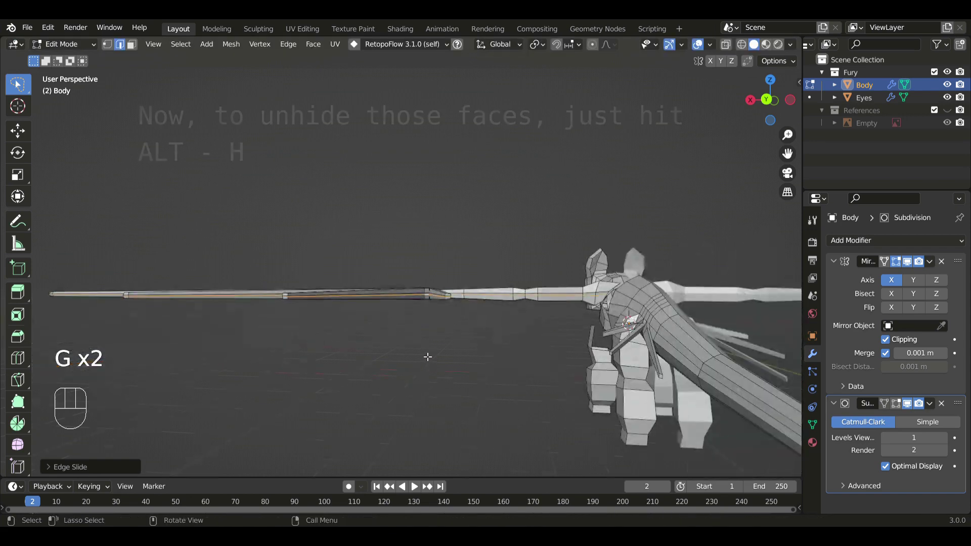
Unhide the faces around the wing shoulder, leaving the body geometry unmoved
middle_drag(427, 354, 440, 301)
key(alt+h)
scroll(500, 353, up, 3)
scroll(441, 302, up, 1)
click(381, 282)
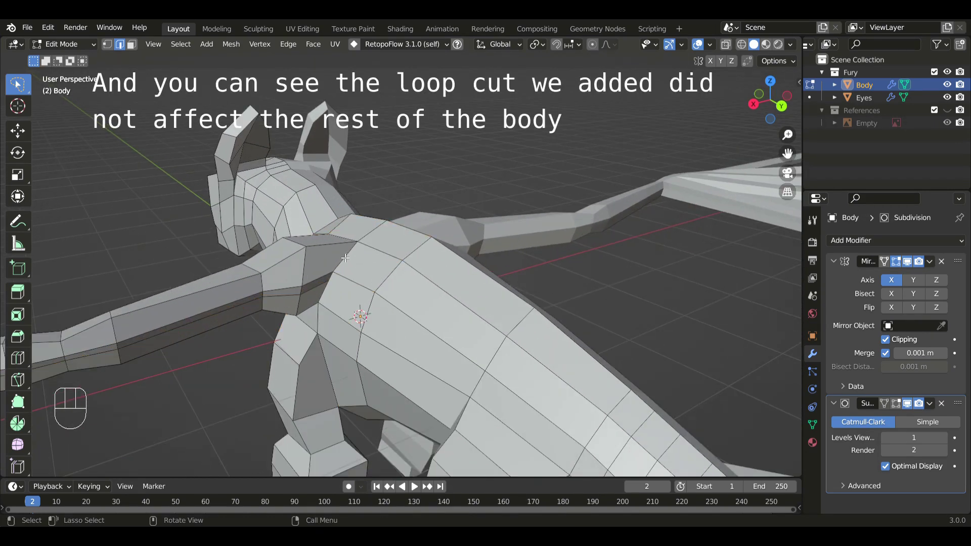
key(g)
right_click(391, 286)
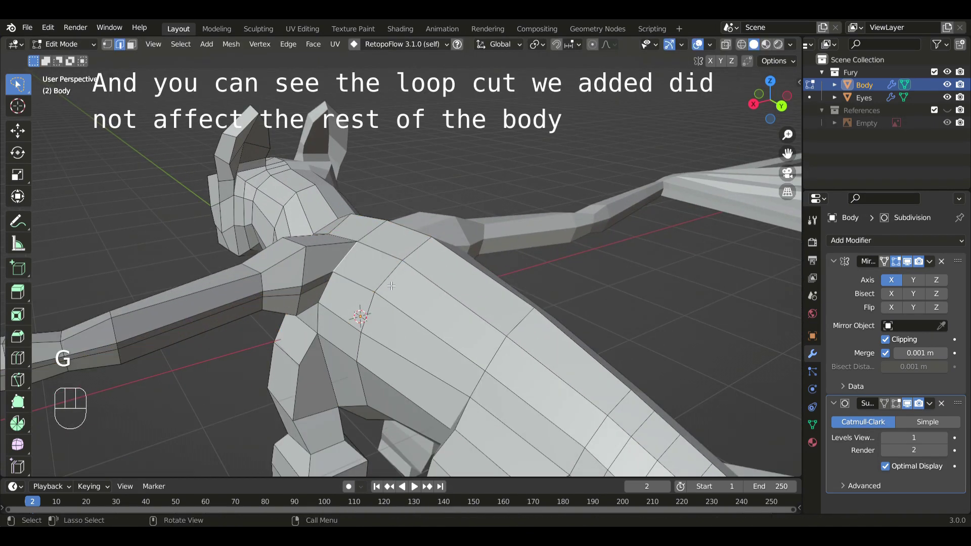
Knife-cut an edge line along the body's side, parallel to its existing edges, from the wing base to just above the mid-tail fin
click(18, 378)
middle_drag(398, 310, 484, 277)
shift+middle_drag(483, 277, 281, 294)
key(1)
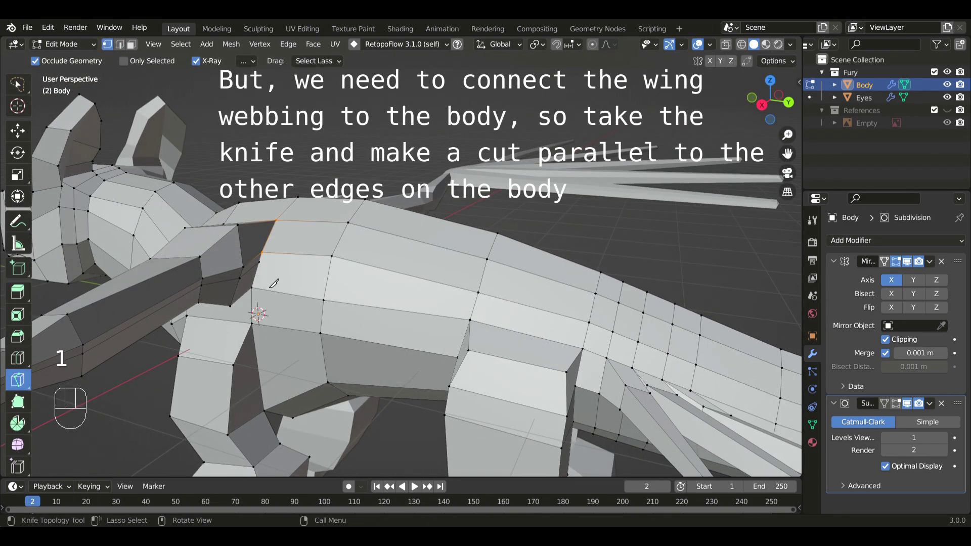
click(263, 272)
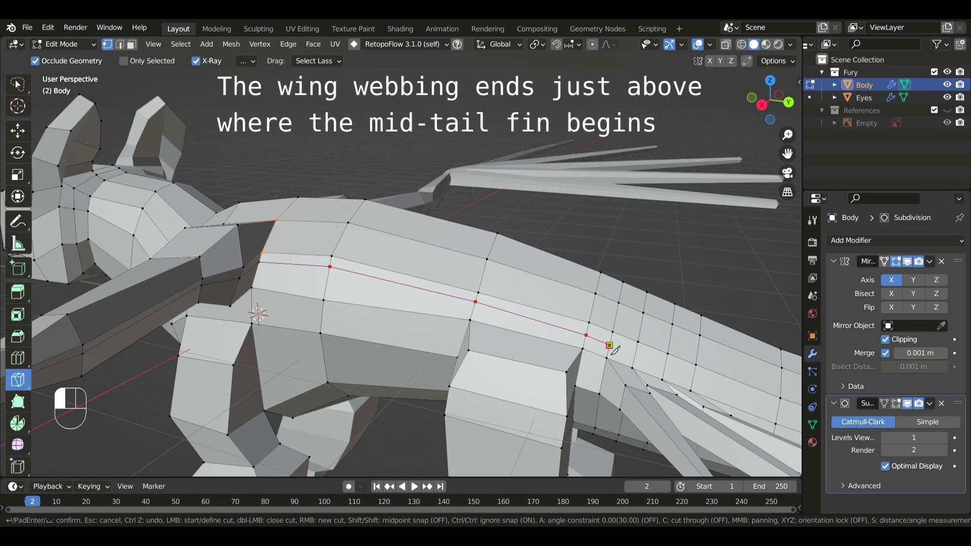
key(Return)
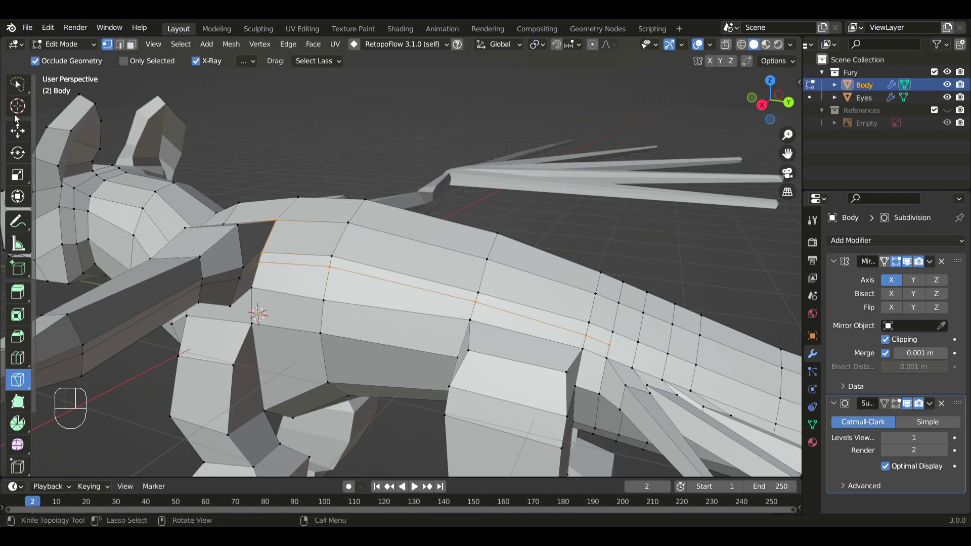
click(21, 93)
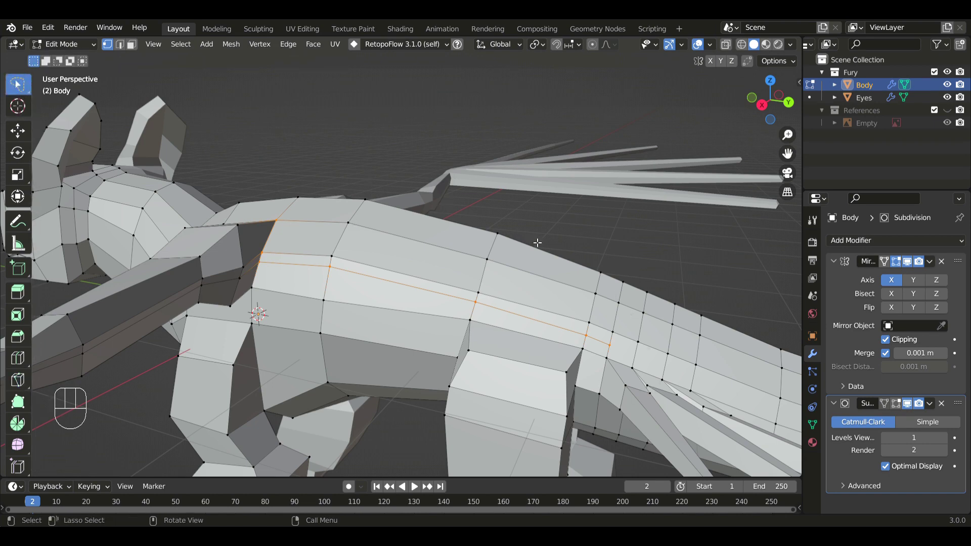
Select the strip of faces between the two edge loops, from above the mid-tail fin along the body and out the wing arm
scroll(440, 286, down, 3)
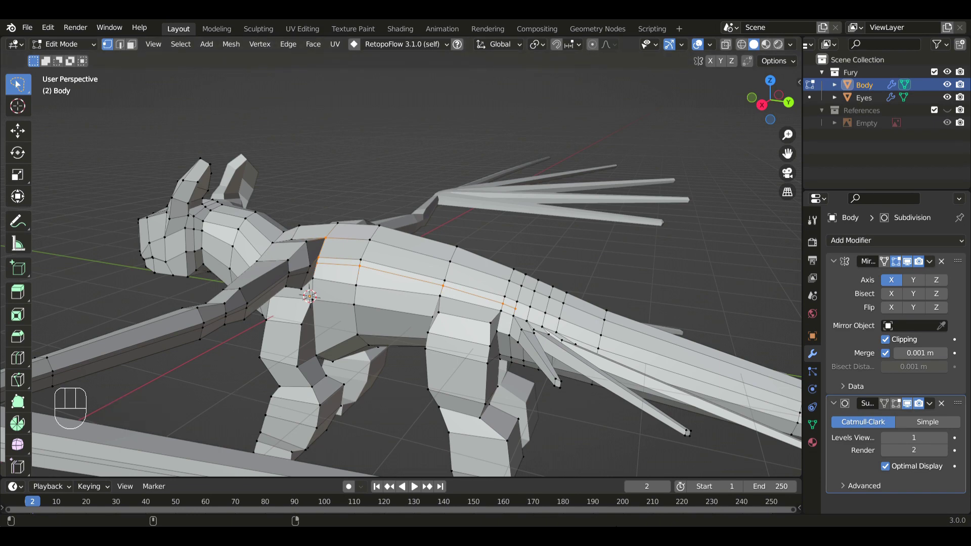
middle_drag(496, 369, 440, 354)
scroll(439, 306, up, 2)
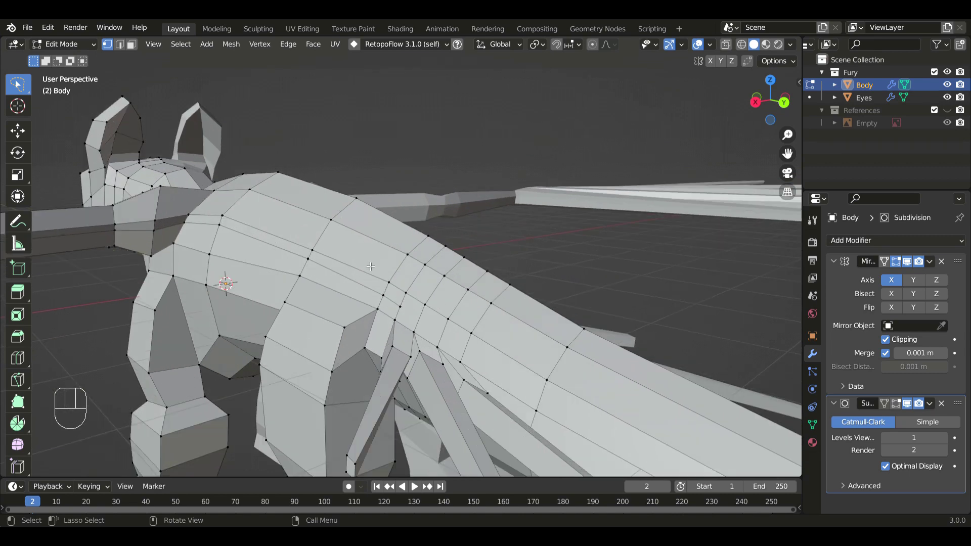
scroll(380, 308, down, 2)
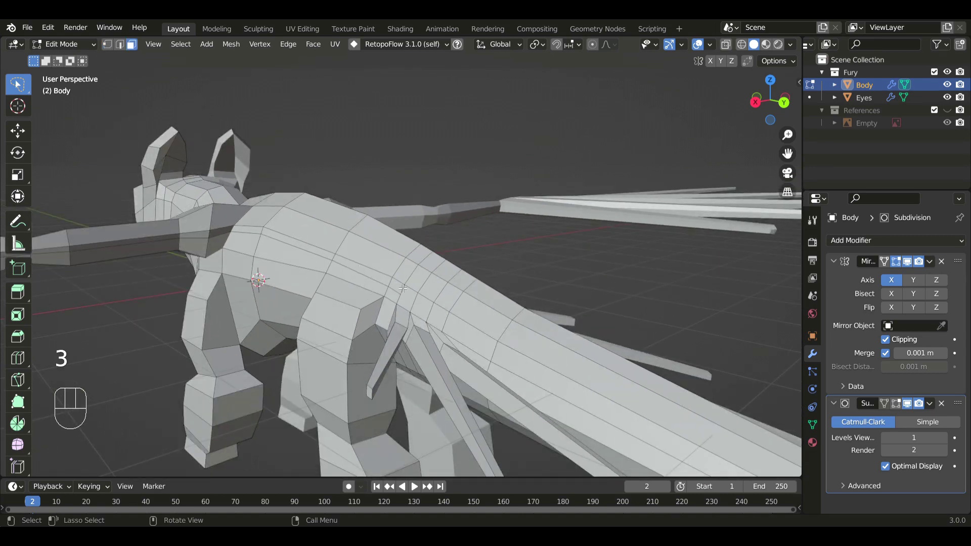
middle_drag(403, 288, 468, 262)
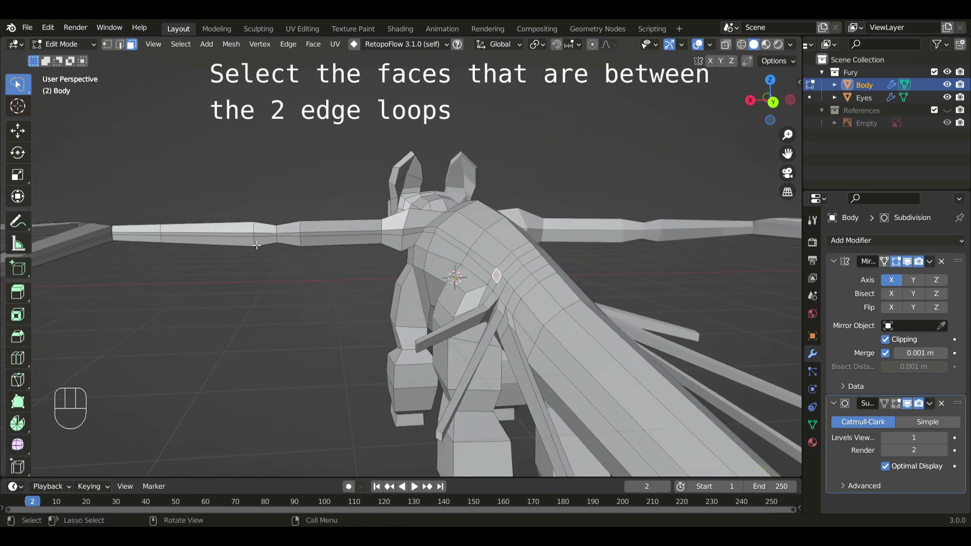
ctrl+click(186, 238)
shift+middle_drag(191, 249, 327, 249)
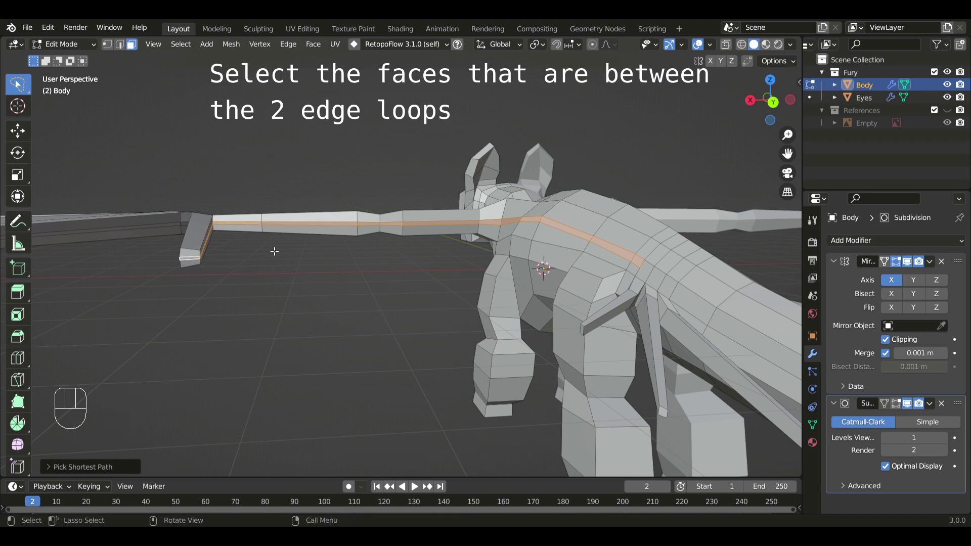
Try to extend the face selection along the wing's fingers with a shortest-path pick, and undo it
middle_drag(274, 249, 310, 260)
ctrl+click(176, 241)
scroll(218, 256, down, 3)
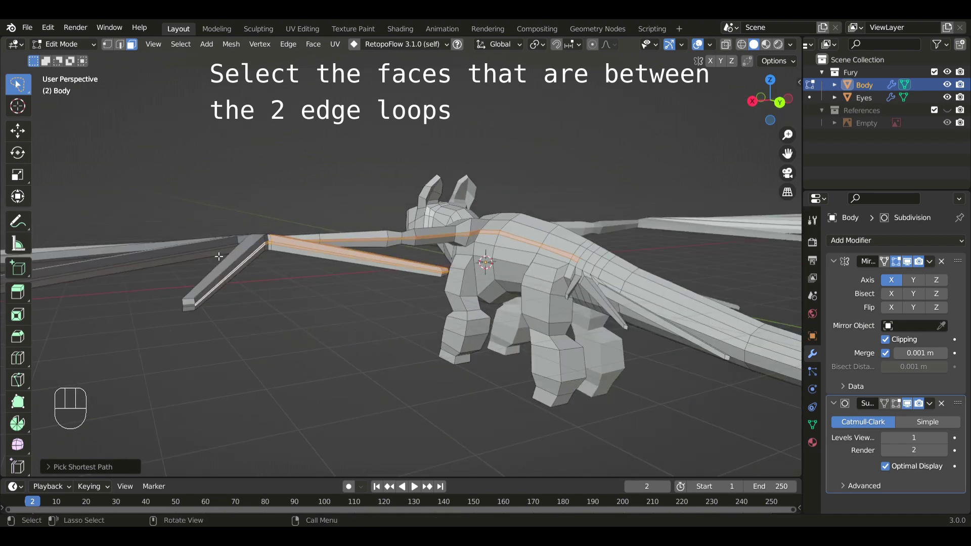
scroll(306, 265, up, 2)
key(ctrl+z)
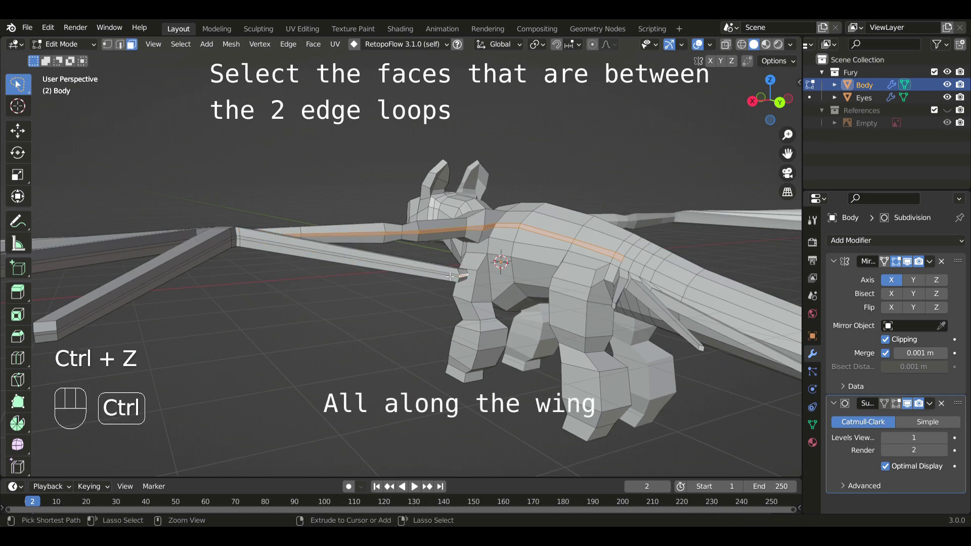
Extend the face selection along the strips between the edge loops on the inner wing fingers, undoing the unwanted shortest-path picks
ctrl+click(269, 251)
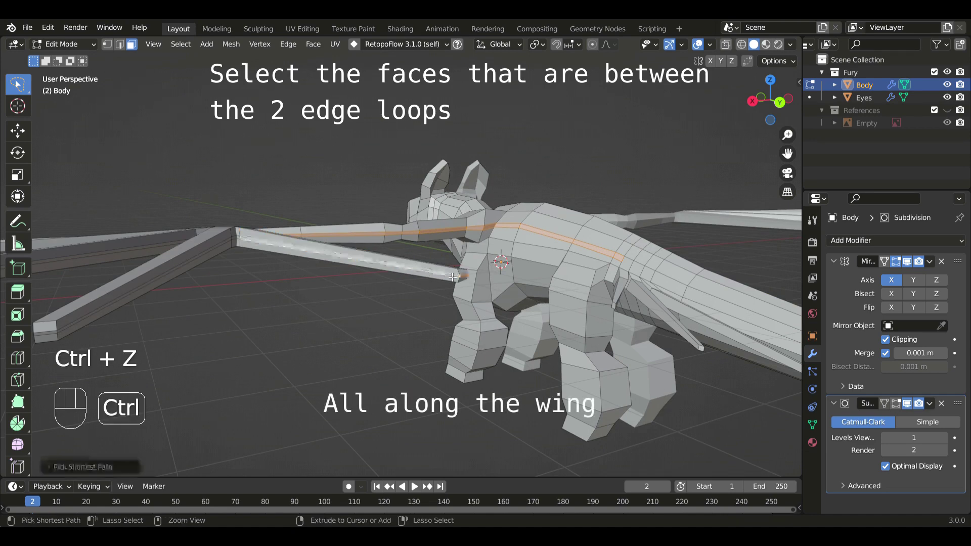
ctrl+click(59, 336)
middle_drag(297, 297, 331, 295)
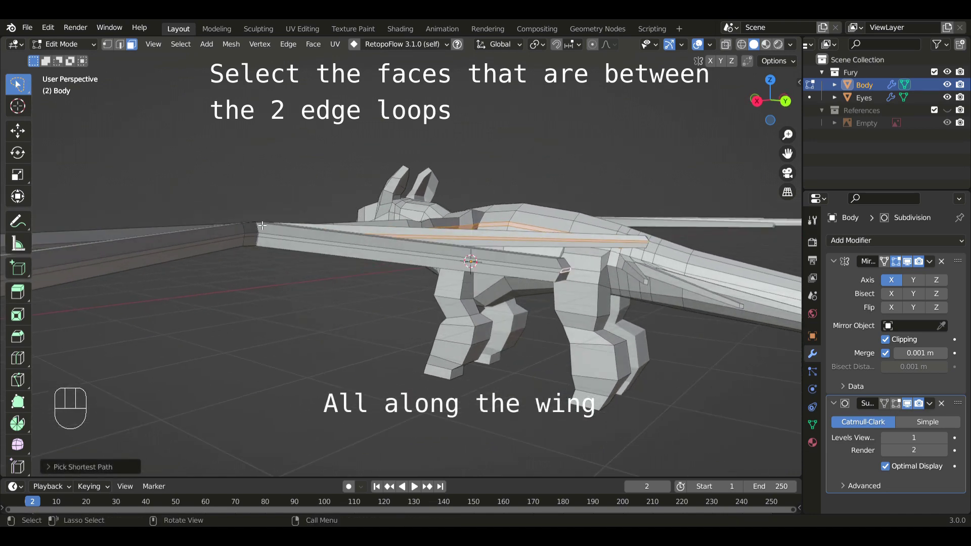
key(ctrl+z)
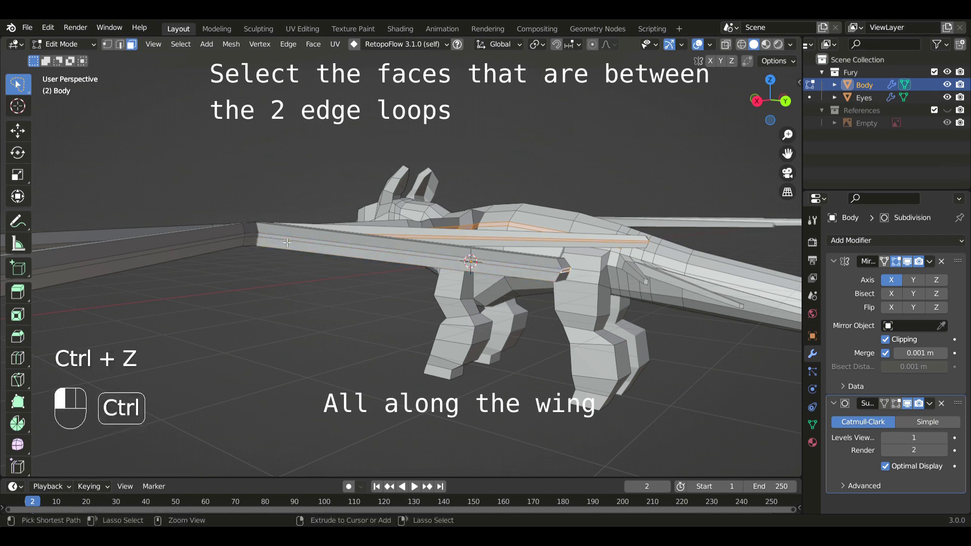
key(ctrl+z)
ctrl+click(237, 240)
middle_drag(281, 265, 337, 273)
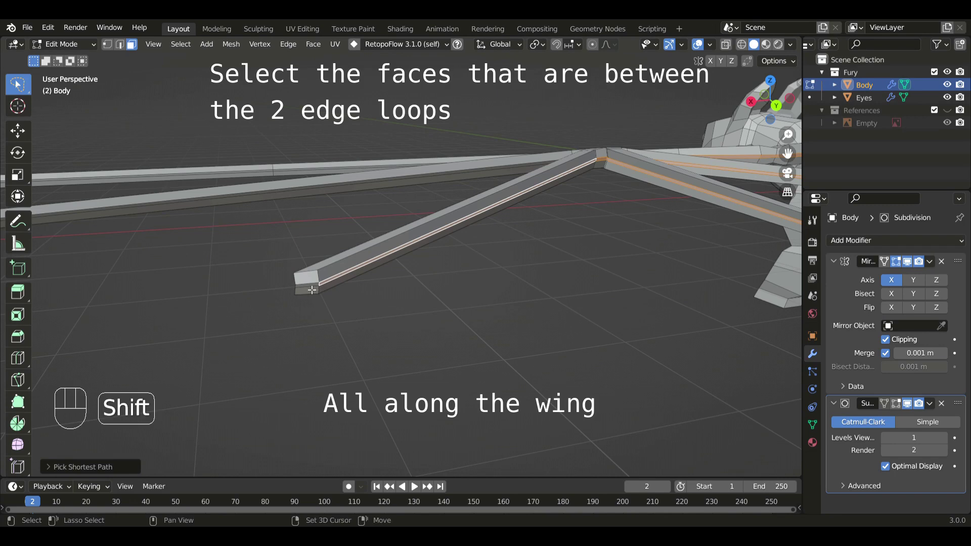
Add the strip faces along the remaining wing fingers, out to the end of the outermost finger, to the selection
shift+click(311, 288)
middle_drag(426, 263, 456, 266)
middle_drag(464, 206, 589, 191)
ctrl+click(454, 164)
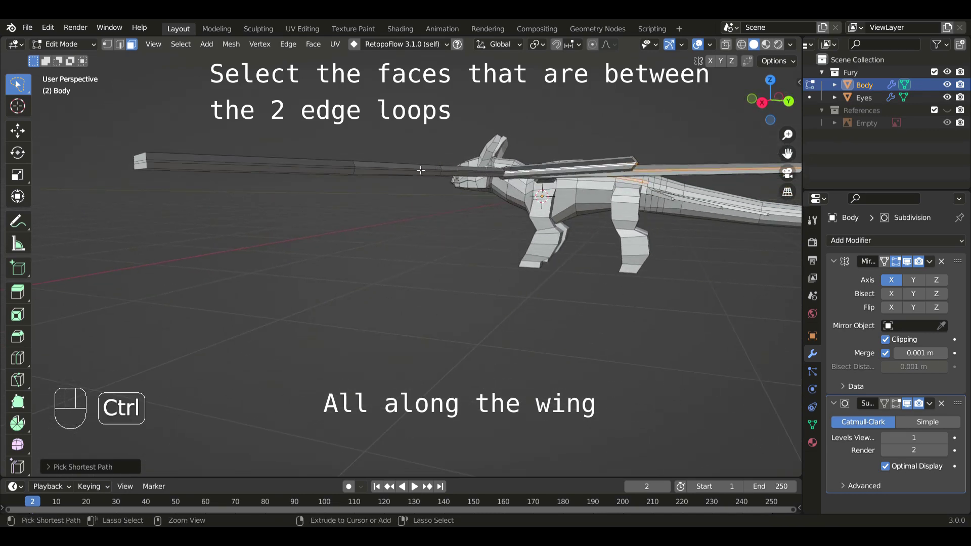
middle_drag(404, 173, 385, 219)
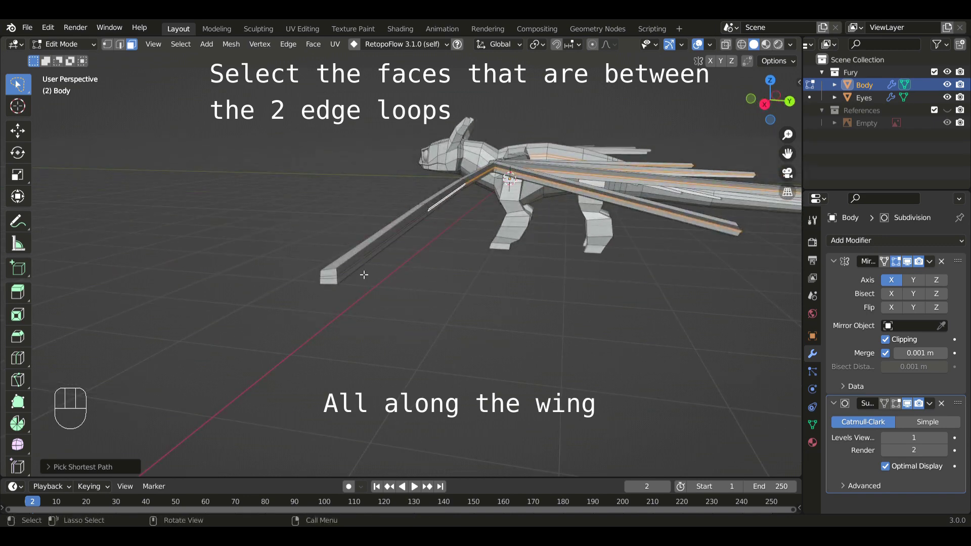
ctrl+click(330, 276)
Complete the strip selection along the wing arm and fingers, leaving out the finger tips
middle_drag(572, 160, 438, 260)
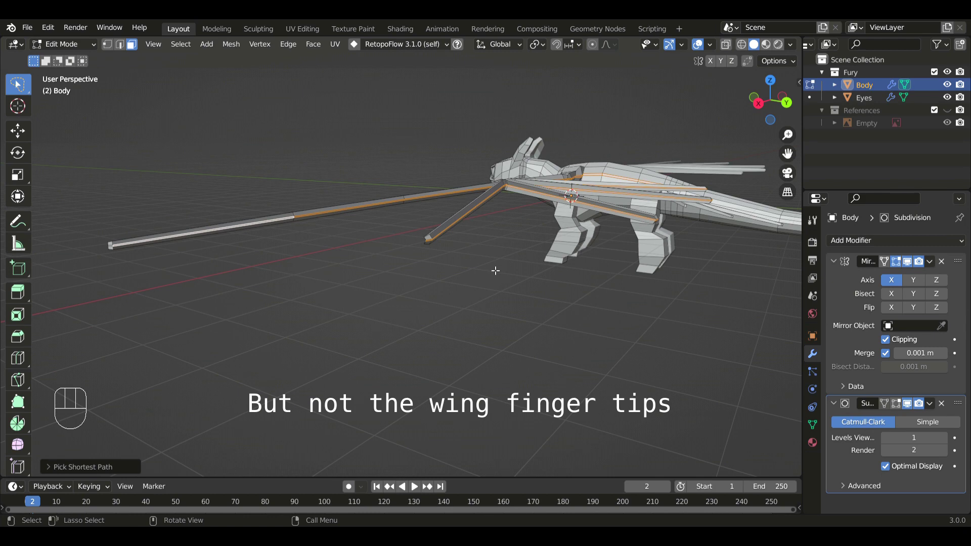
scroll(495, 271, up, 3)
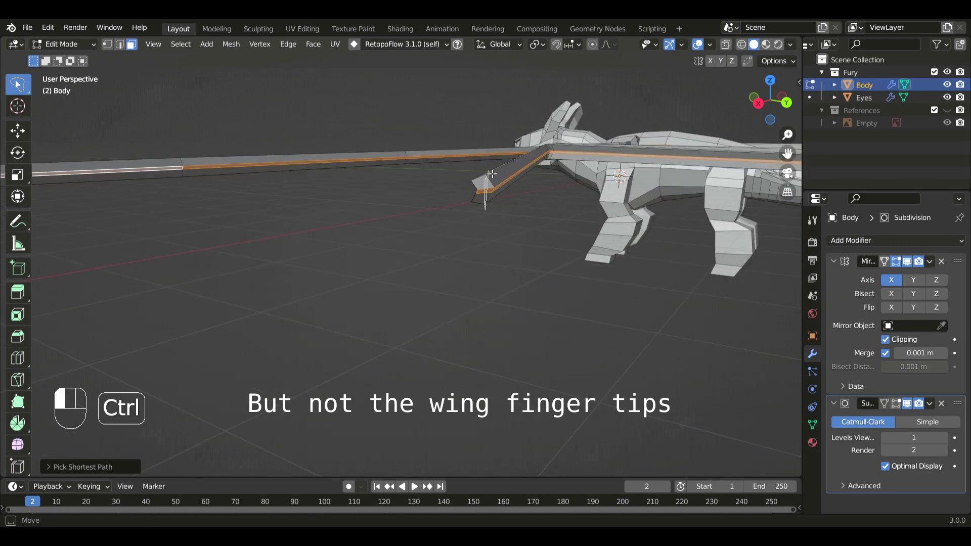
ctrl+drag(492, 174, 494, 175)
scroll(536, 181, down, 2)
mouse_move(538, 182)
shift+middle_down()
mouse_move(439, 191)
mouse_move(422, 143)
shift+middle_up()
scroll(439, 192, up, 3)
ctrl+drag(422, 172, 422, 171)
mouse_move(518, 172)
middle_down()
mouse_move(496, 173)
mouse_move(521, 177)
mouse_move(512, 178)
middle_up()
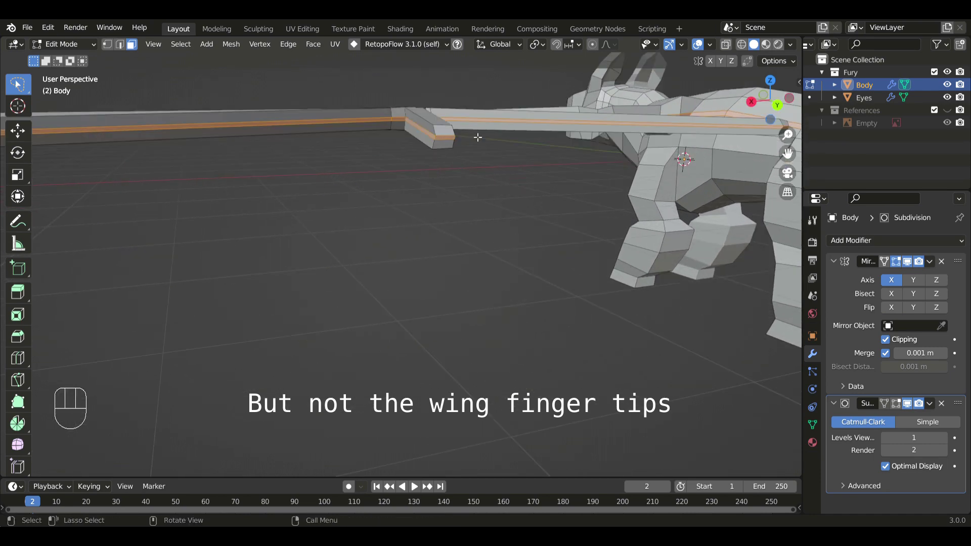
shift+middle_drag(492, 143, 436, 161)
middle_drag(516, 162, 471, 167)
ctrl+drag(424, 181, 436, 217)
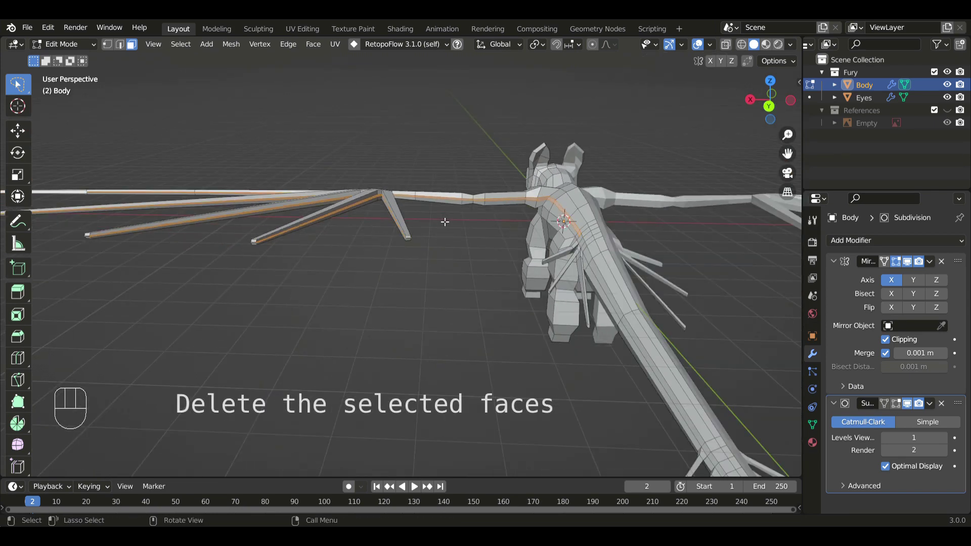
Delete the selected strip of faces along the body, wing arm and fingers
middle_drag(416, 224, 445, 280)
key(x)
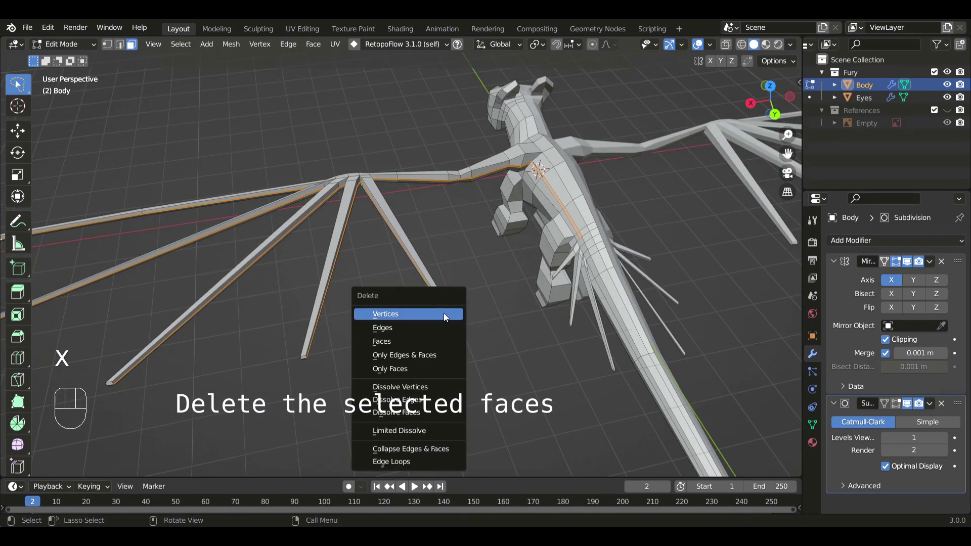
click(398, 342)
Switch to edge selection, then select and frame the end-cap edges of the messy wing finger
middle_drag(399, 342, 519, 202)
shift+middle_drag(405, 210, 455, 251)
key(2)
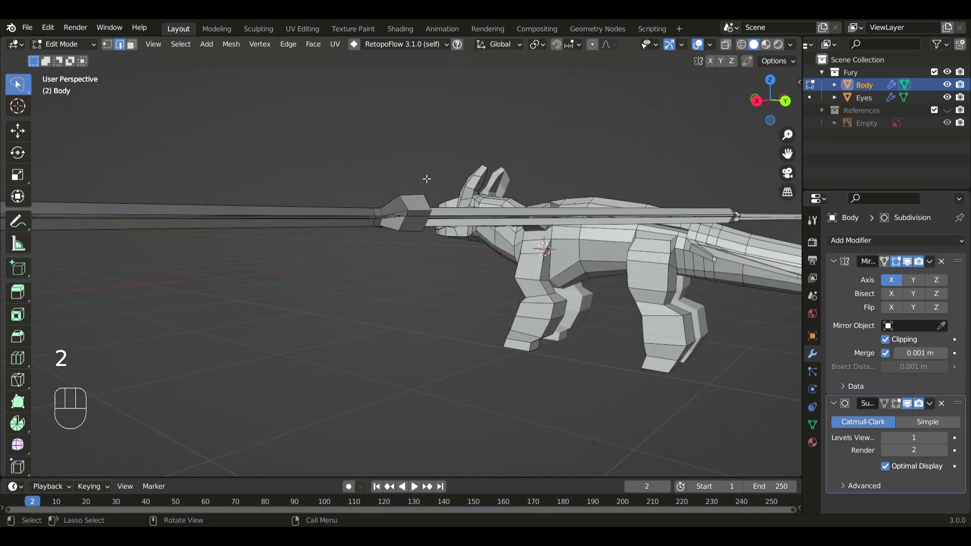
drag(392, 208, 497, 228)
middle_drag(481, 251, 476, 271)
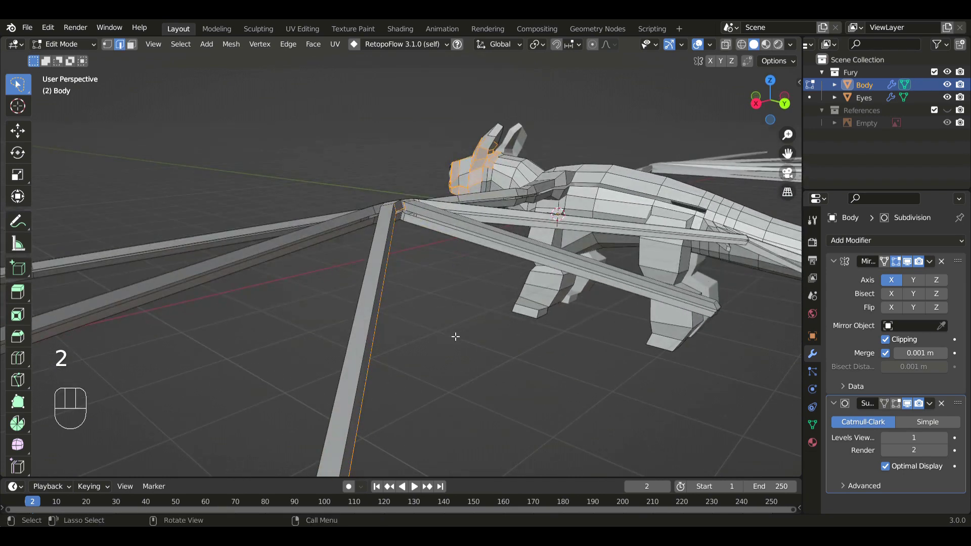
scroll(455, 336, down, 1)
mouse_move(439, 356)
mouse_down()
mouse_move(286, 418)
mouse_move(447, 431)
mouse_up()
key(KP_Decimal)
scroll(409, 332, down, 1)
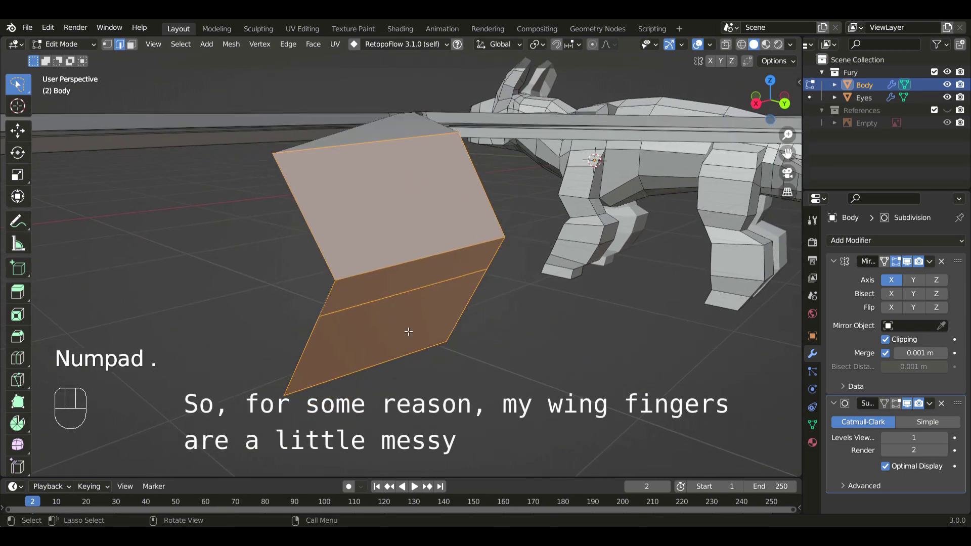
Rotate the edge across the middle of the finger's end cap about the Y axis and move it along X
click(341, 301)
scroll(442, 316, down, 5)
key(r)
key(y)
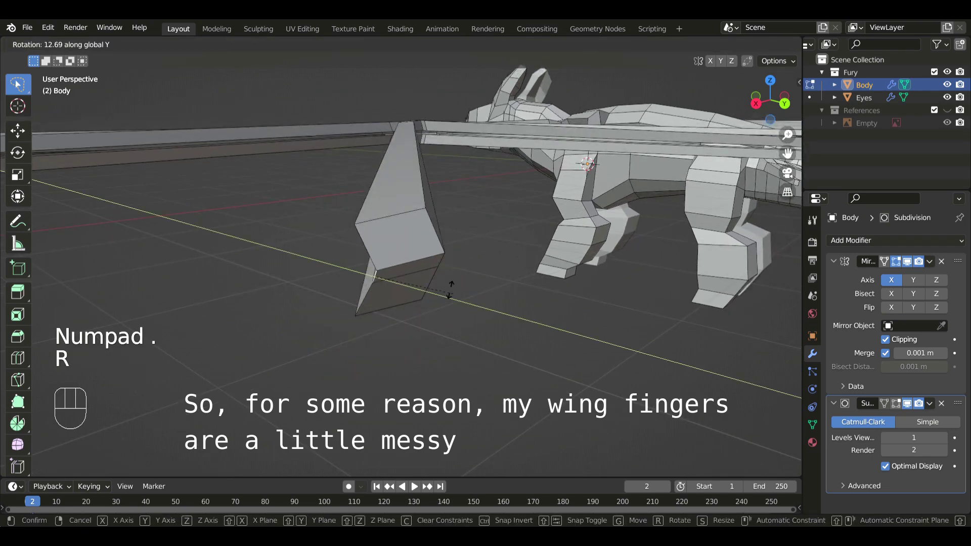
click(447, 291)
key(g)
key(x)
click(430, 288)
In top view, move the tip edge in line with the finger's corner and rotate it about the X axis
key(KP_7)
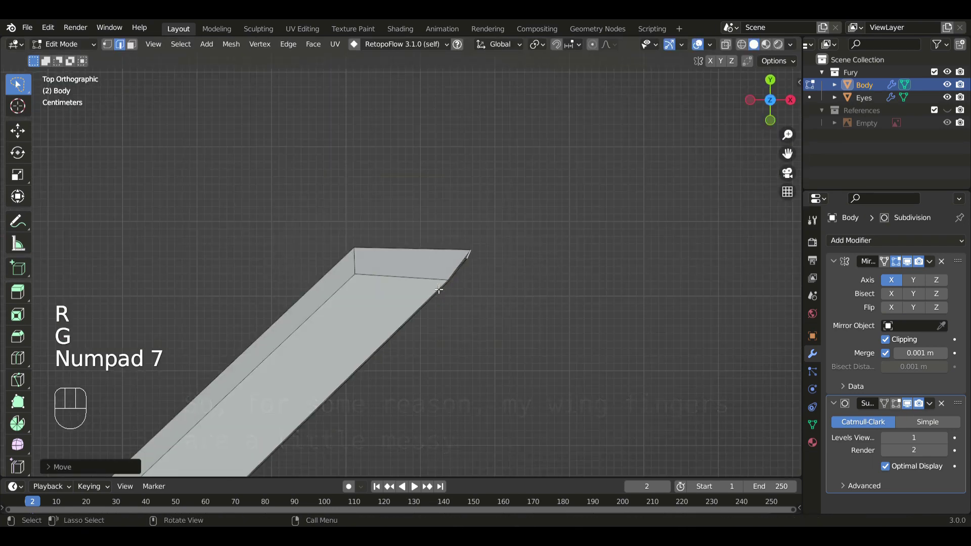
key(g)
click(490, 377)
key(r)
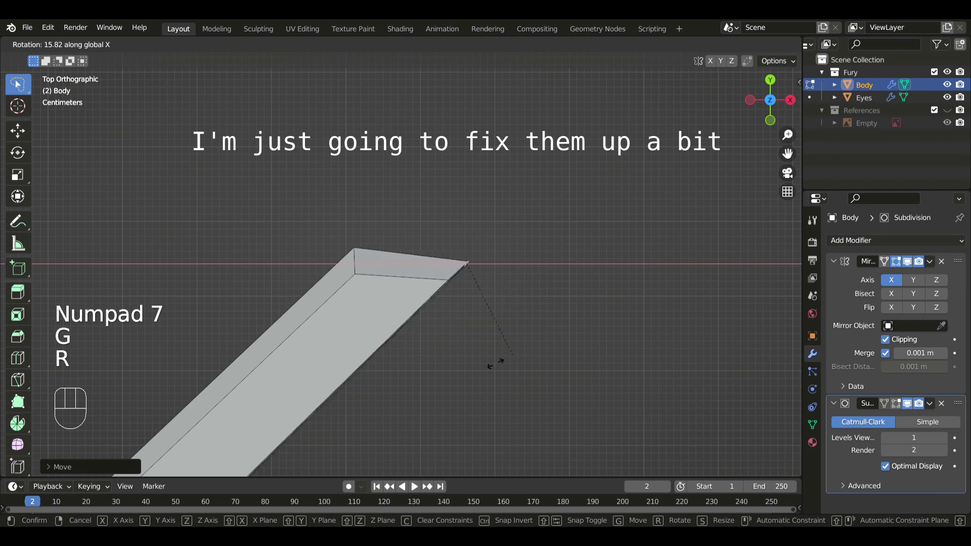
click(486, 368)
key(g)
click(511, 277)
Rotate the finger's tip edge about the Y axis and about the Z axis to straighten it
key(r)
key(y)
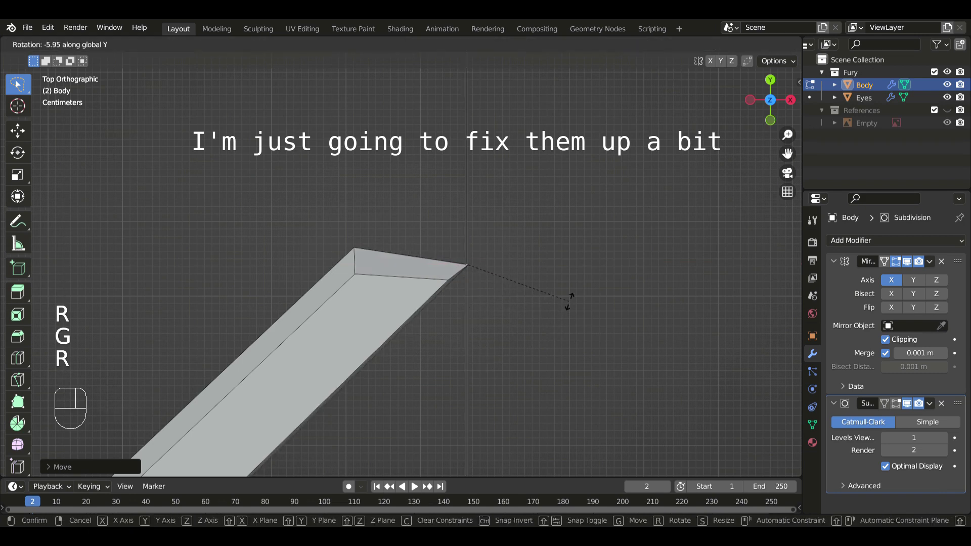
click(565, 326)
scroll(430, 323, down, 7)
shift+middle_drag(416, 332, 384, 282)
key(r)
key(z)
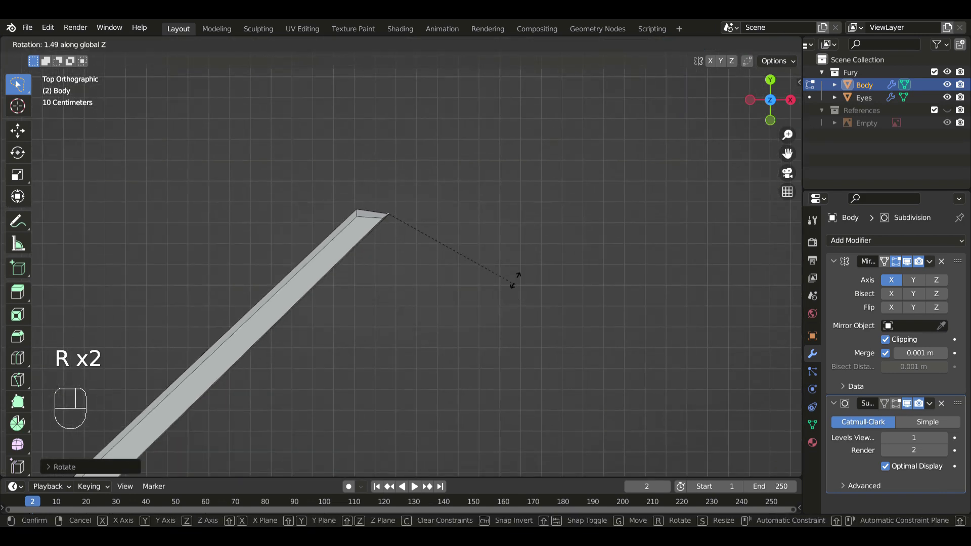
click(514, 280)
Rotate the tip edge in an angled view, try sliding it along the finger, and undo the slide
middle_drag(505, 275, 536, 266)
key(r)
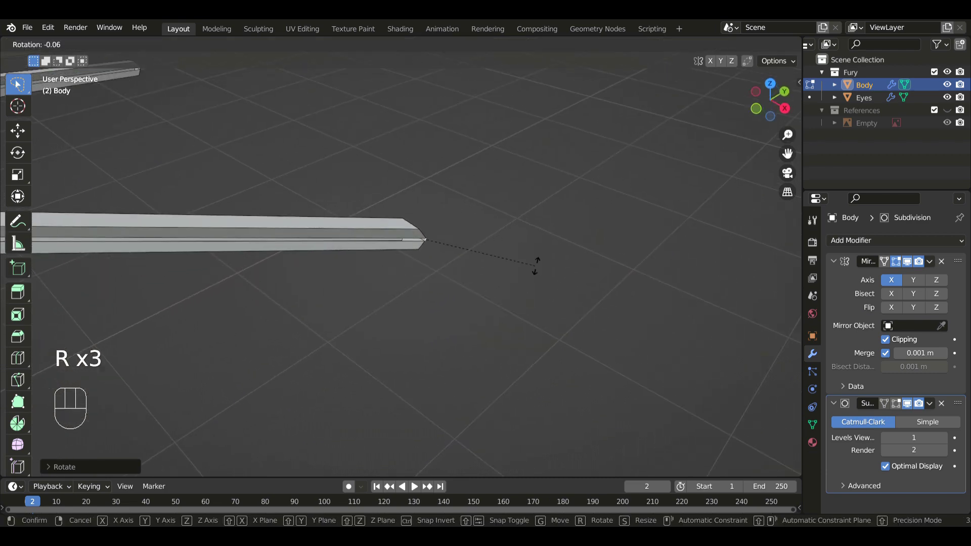
click(523, 248)
key(g)
key(g)
shift+click(486, 237)
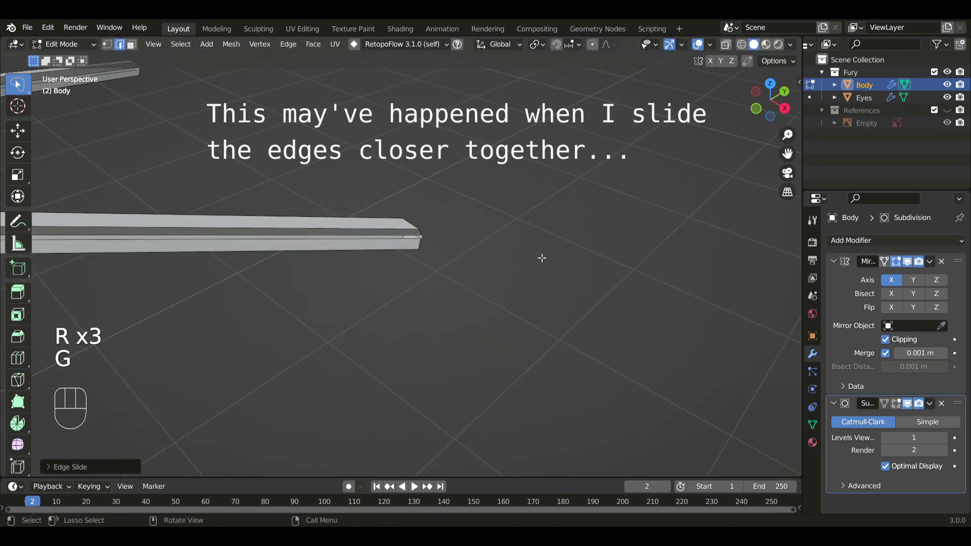
key(ctrl+z)
Reposition and rotate the finger's tip edge in the right side view
key(KP_3)
key(g)
click(618, 278)
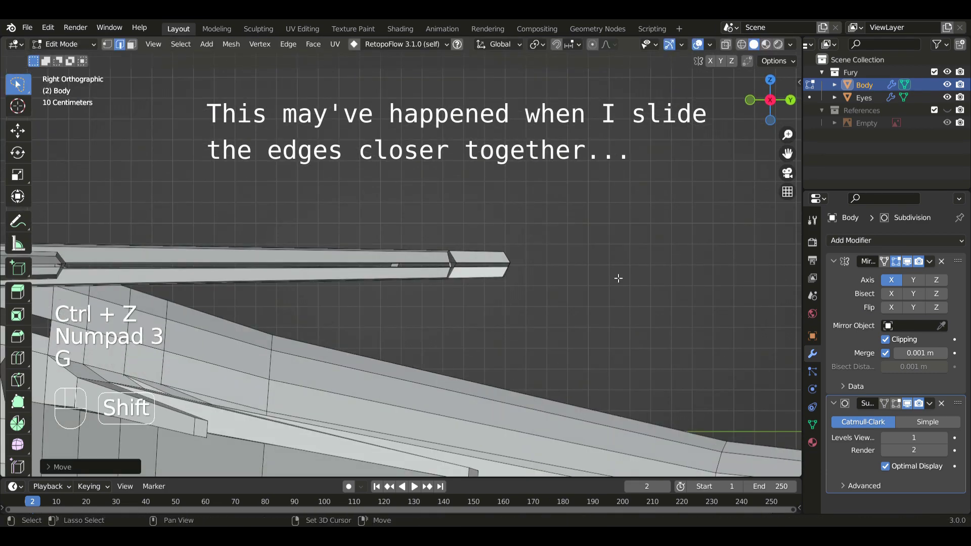
key(r)
click(540, 289)
Switch to vertex selection and move the gap's vertices at the base of the wing finger along Z
middle_drag(540, 289, 405, 233)
key(1)
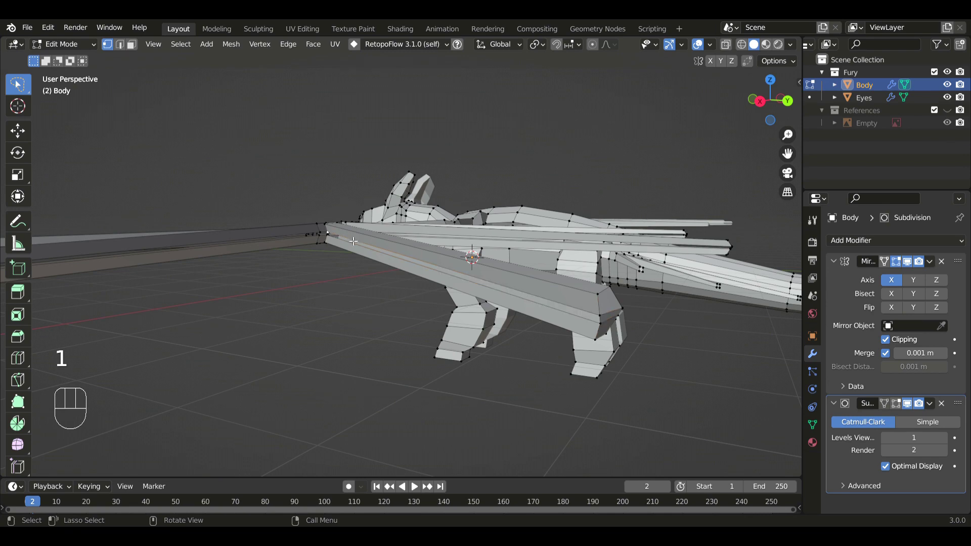
key(g)
key(z)
click(392, 277)
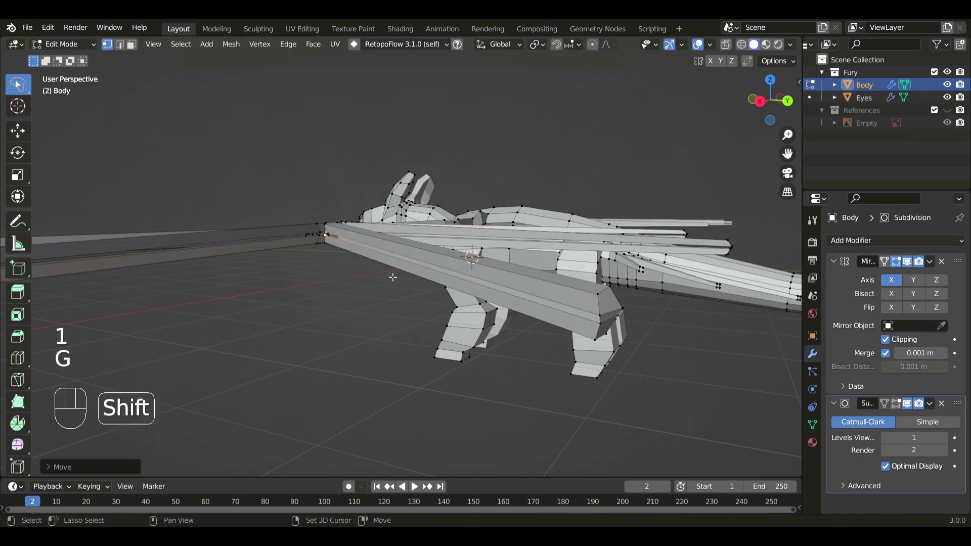
Move and rotate the vertices at the finger's base to align them with the wing joint
middle_drag(366, 271, 390, 308)
key(KP_Decimal)
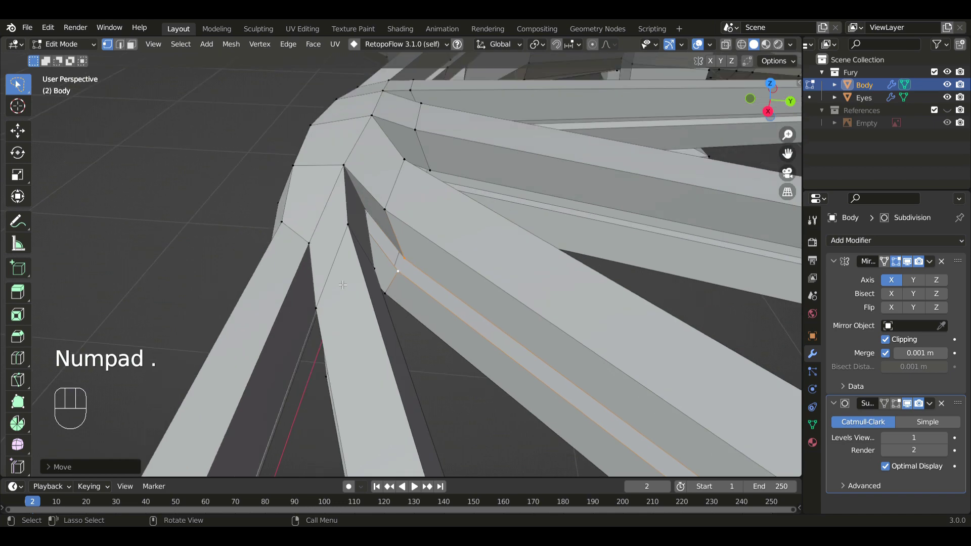
middle_drag(342, 285, 412, 248)
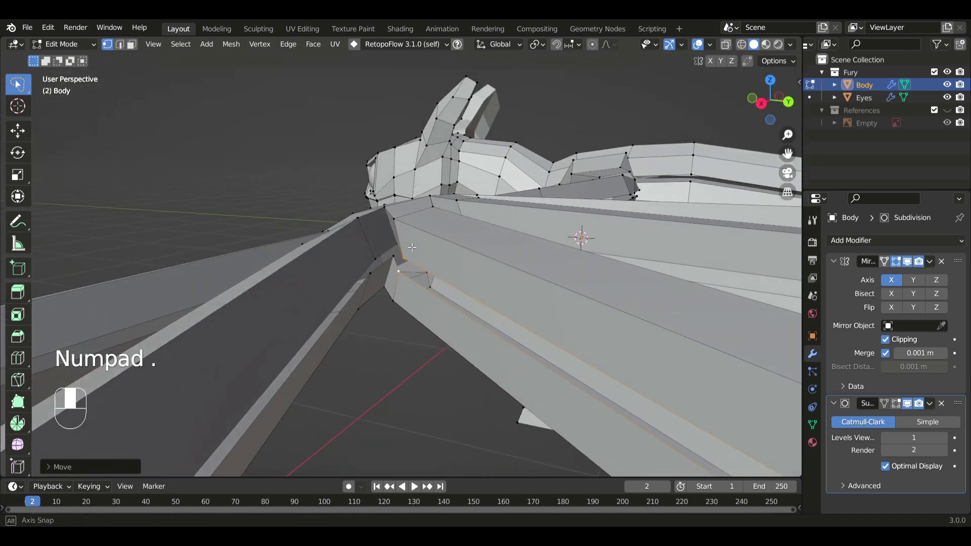
key(g)
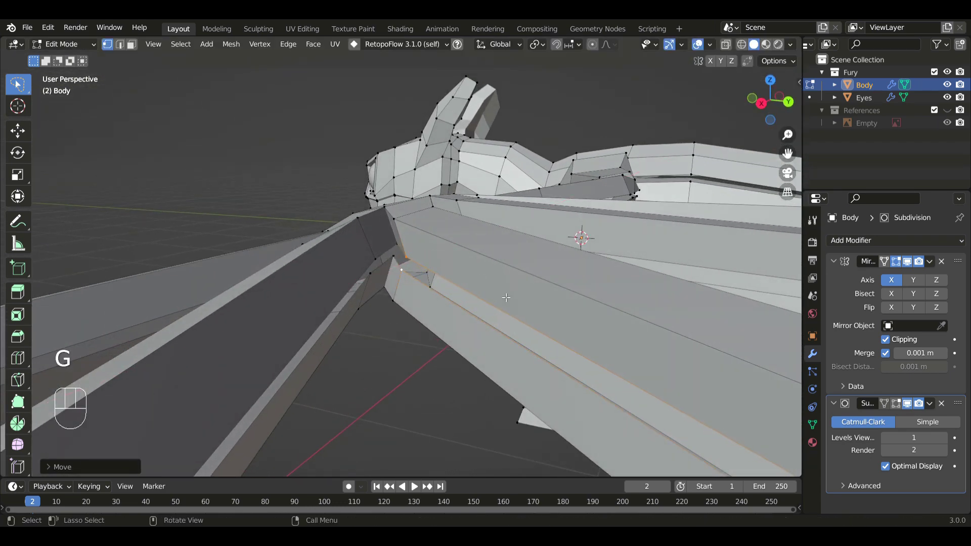
key(r)
click(475, 274)
Move the two upper vertices where the finger meets the wing joint along the X axis
click(396, 223)
key(g)
key(x)
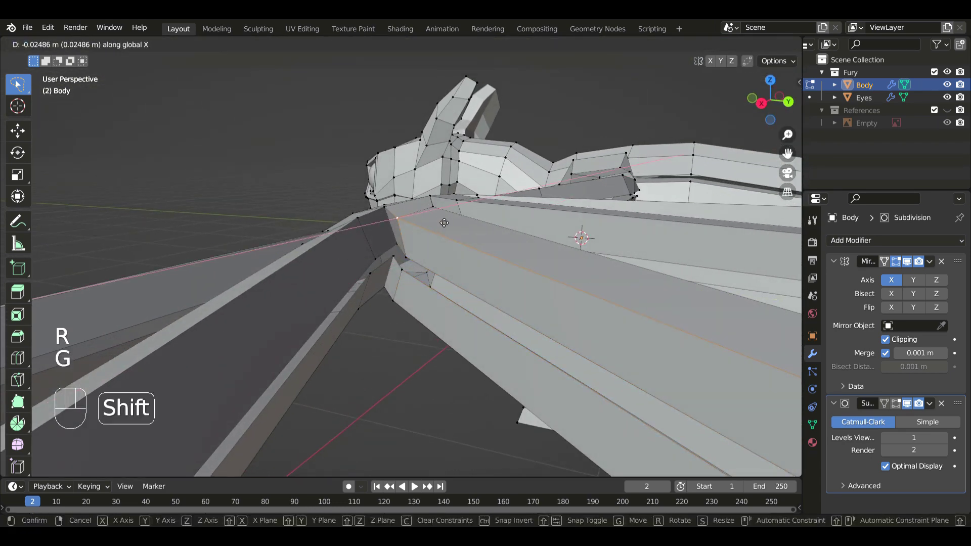
shift+click(446, 221)
click(386, 208)
key(g)
key(x)
shift+click(452, 213)
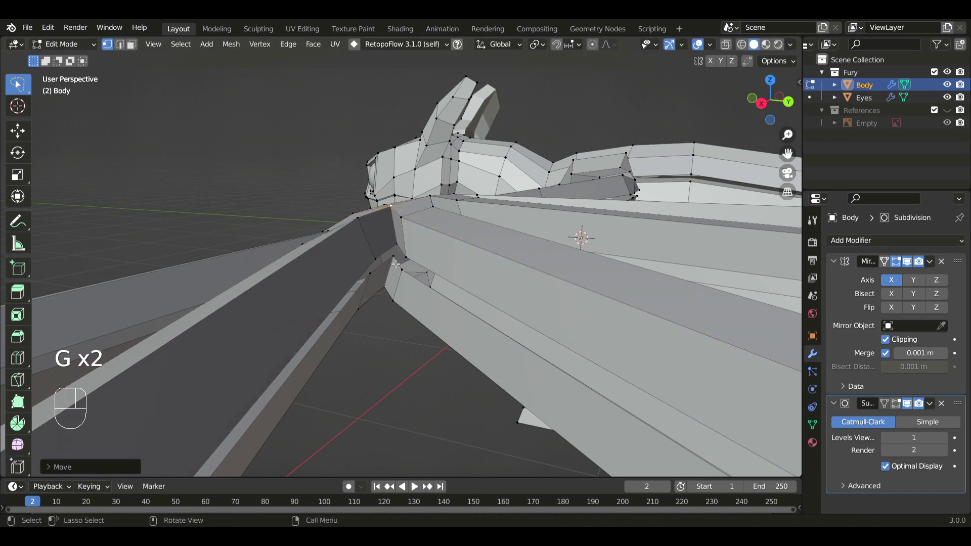
Move and rotate the middle edge on the next wing finger's end cap to even out the tip
scroll(396, 263, down, 10)
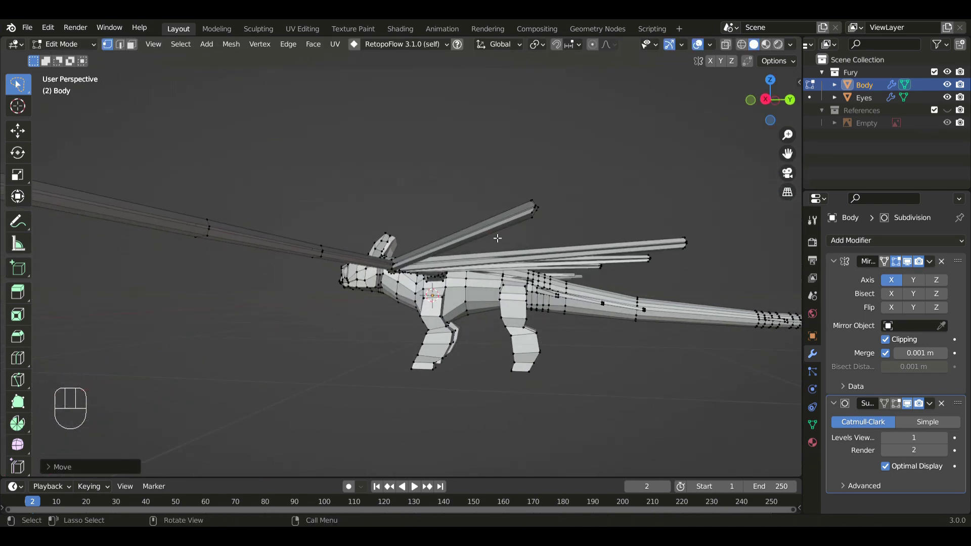
key(KP_Decimal)
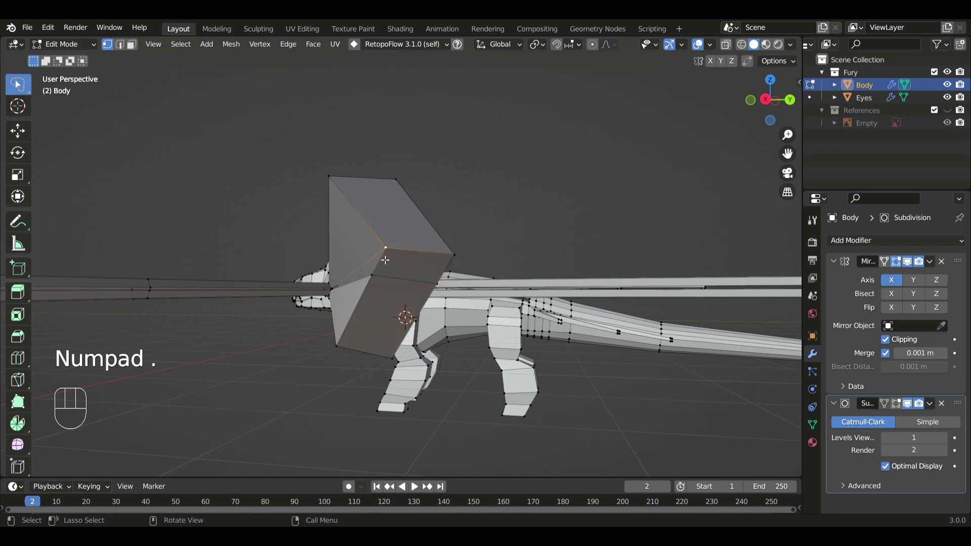
key(g)
click(459, 285)
key(r)
click(458, 258)
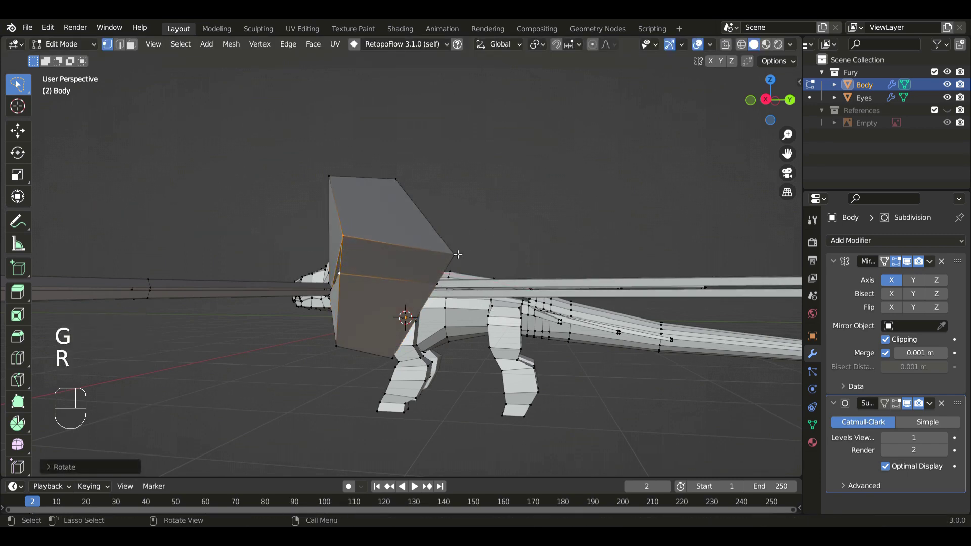
key(g)
click(380, 309)
Move the vertex on the upper side of the gap at the wing finger's base along X to align it with the joint
middle_drag(381, 310, 418, 314)
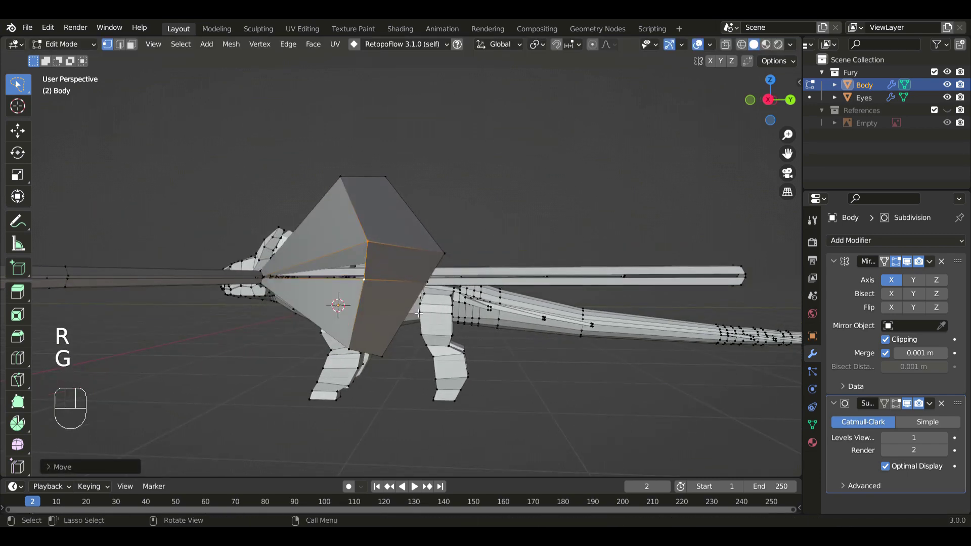
middle_drag(178, 275, 205, 300)
shift+middle_drag(104, 193, 111, 201)
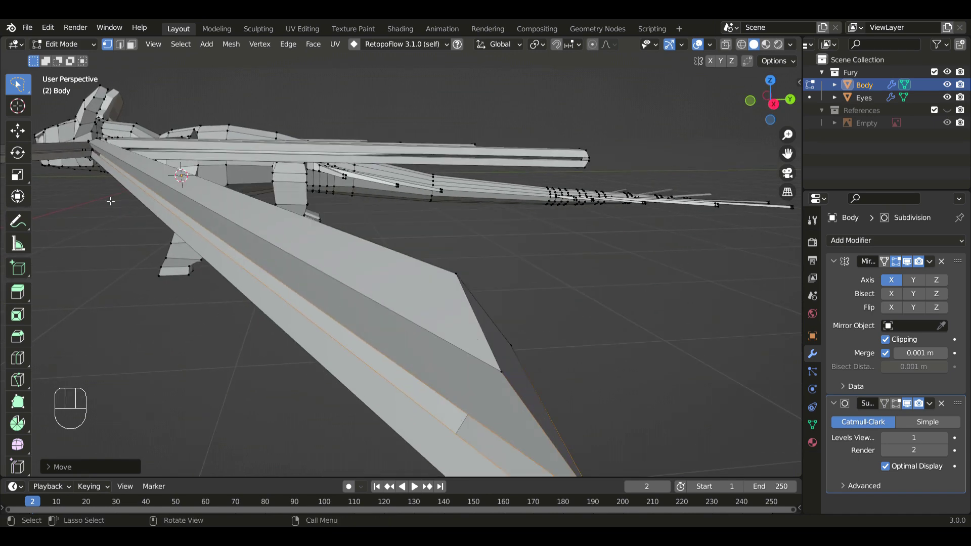
key(KP_Decimal)
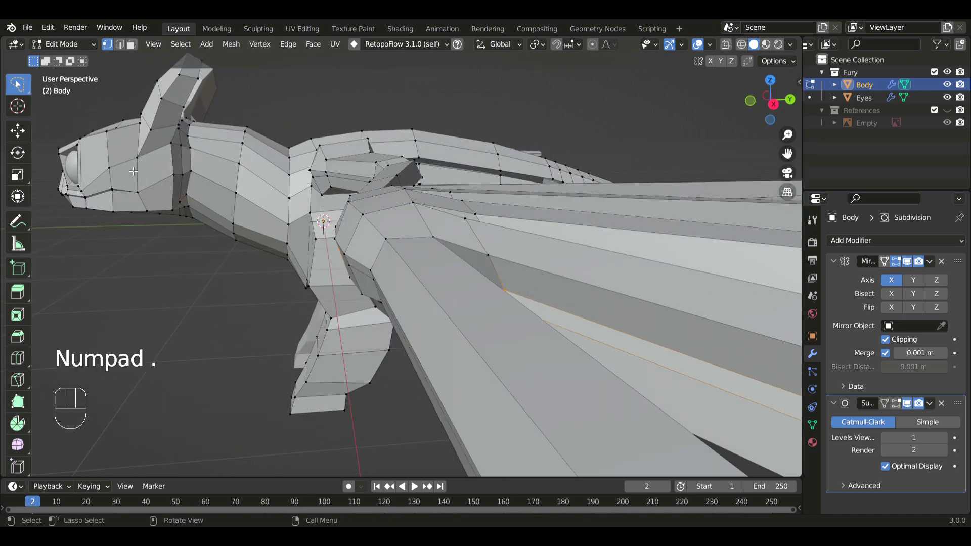
middle_drag(389, 287, 457, 270)
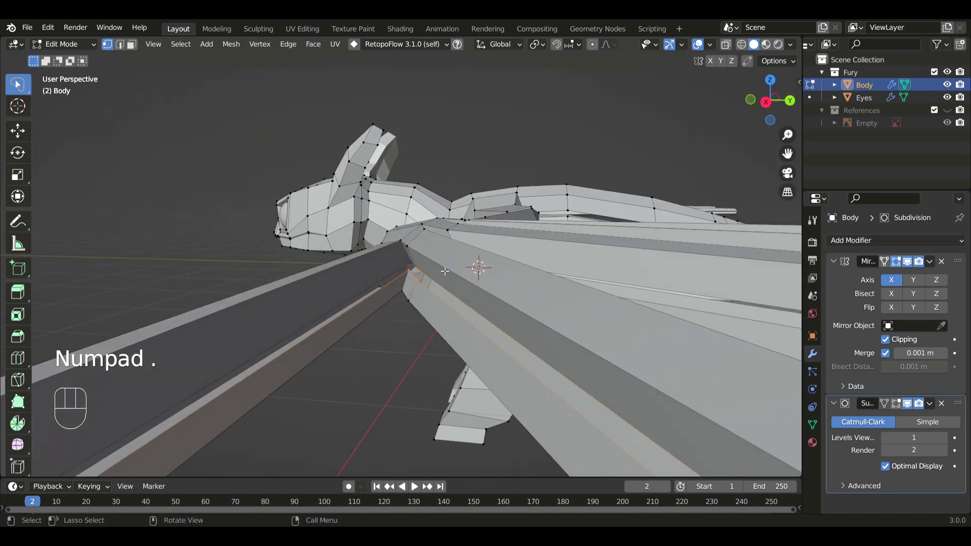
key(g)
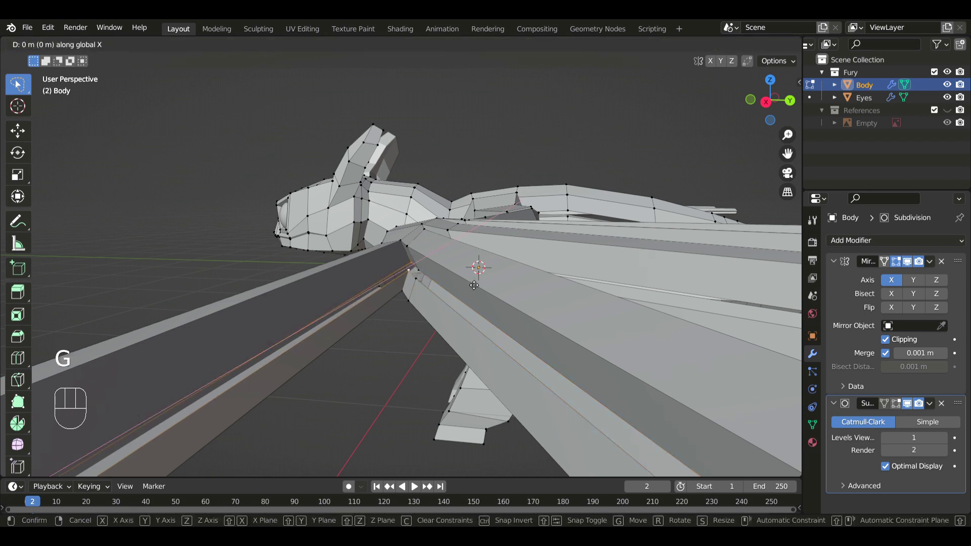
key(g)
click(487, 335)
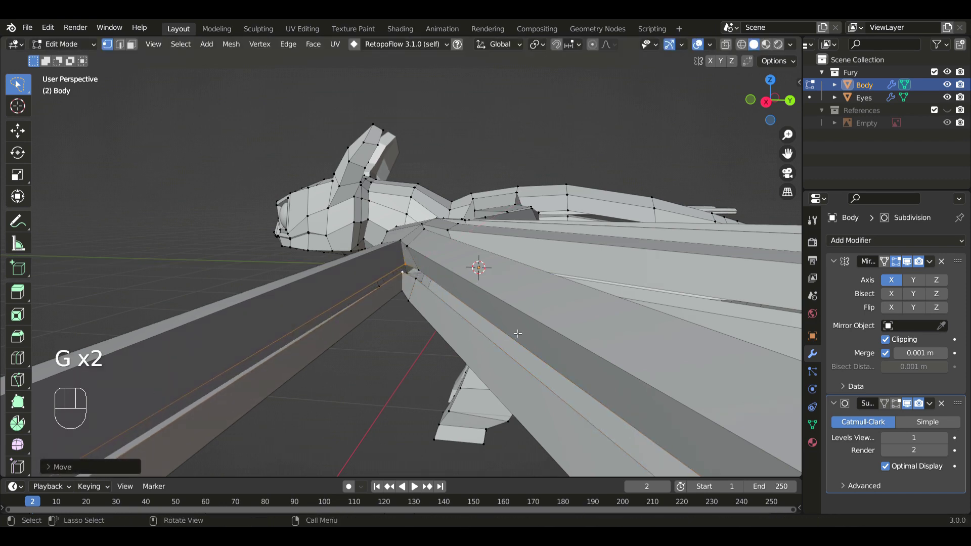
key(r)
click(441, 288)
Move the lower gap edge at the finger's base along X and Y to line it up with the wing joint
key(g)
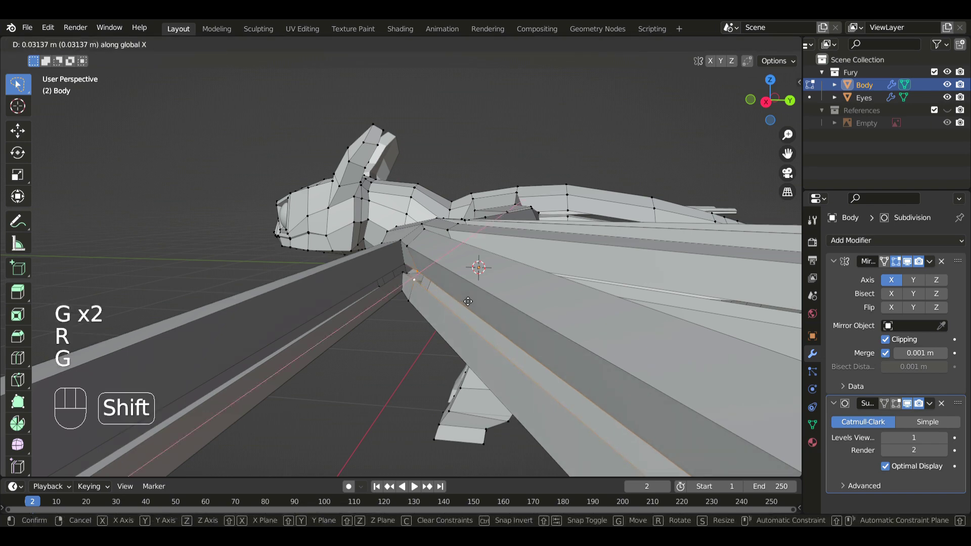
click(538, 318)
key(r)
key(g)
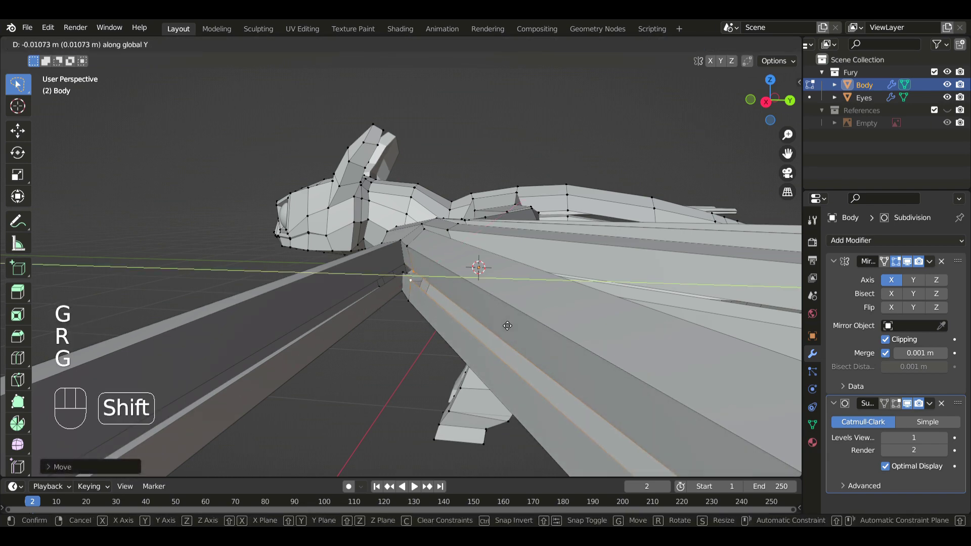
click(507, 326)
scroll(511, 324, down, 6)
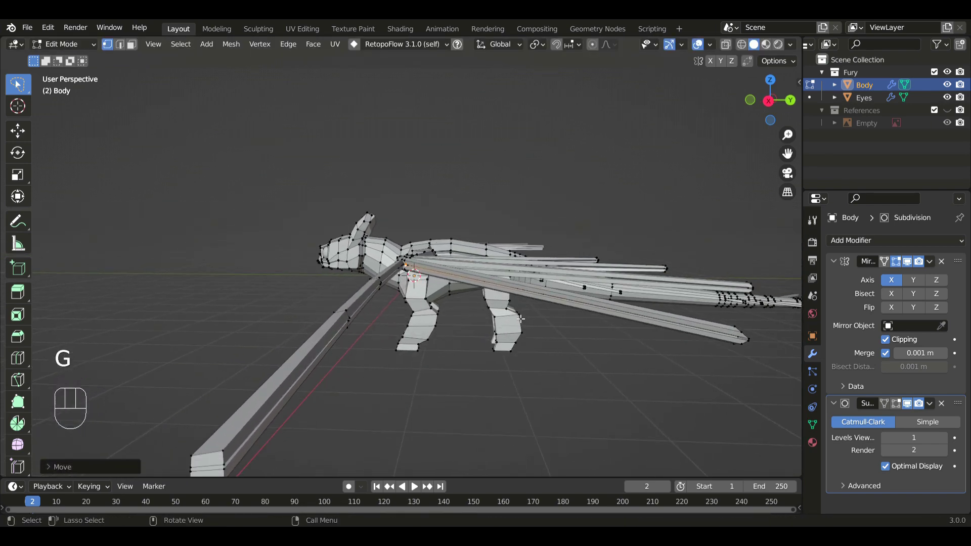
scroll(521, 319, down, 2)
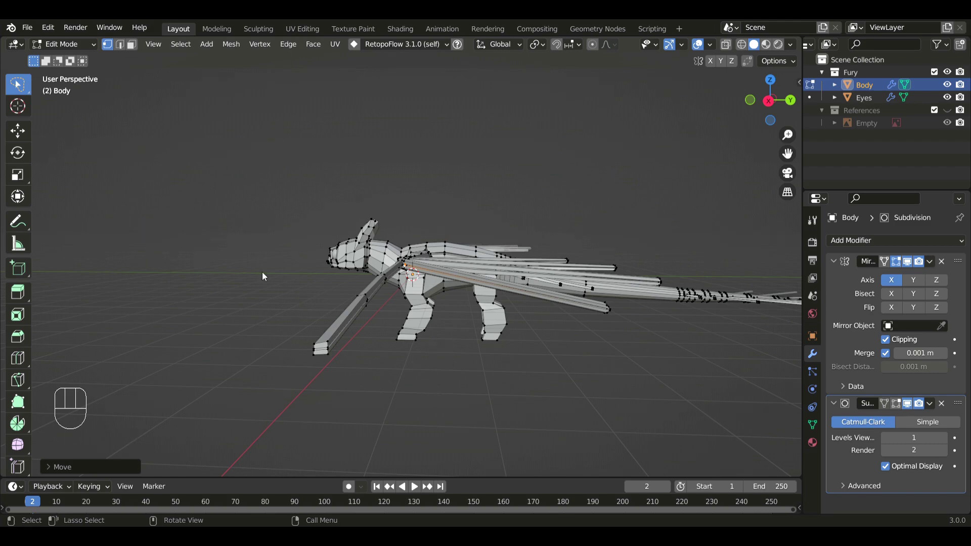
Switch to edge selection and fill a face between an edge on the body's side and the nearest wing finger's tip edge
middle_drag(580, 351, 547, 359)
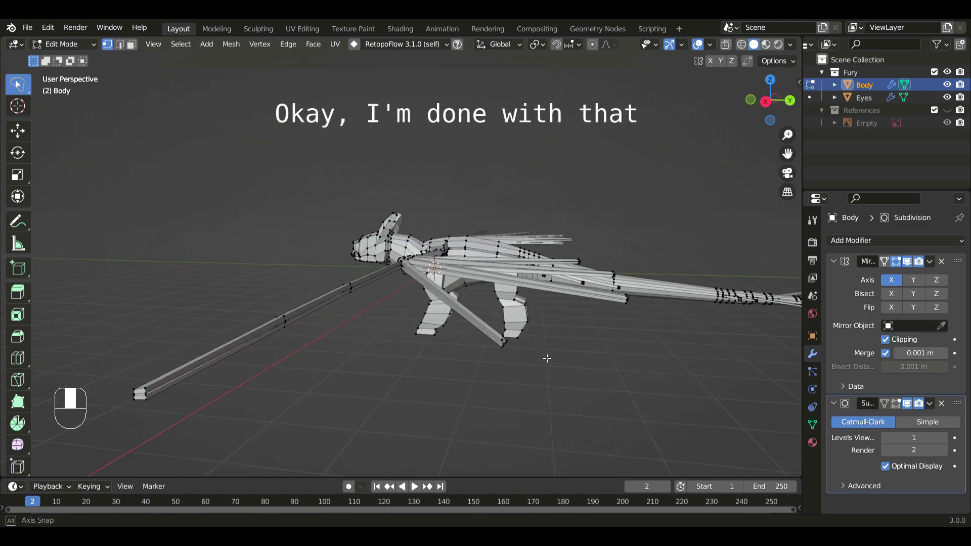
scroll(424, 329, up, 2)
key(2)
middle_drag(540, 302, 425, 303)
shift+middle_drag(606, 330, 488, 305)
scroll(598, 302, up, 2)
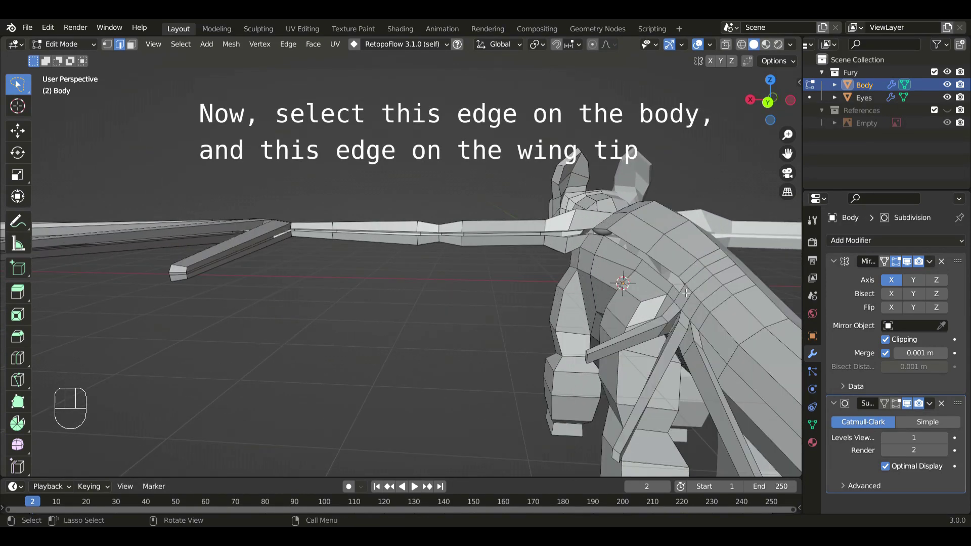
shift+middle_drag(362, 290, 411, 273)
scroll(399, 291, up, 1)
scroll(397, 291, up, 1)
shift+click(372, 252)
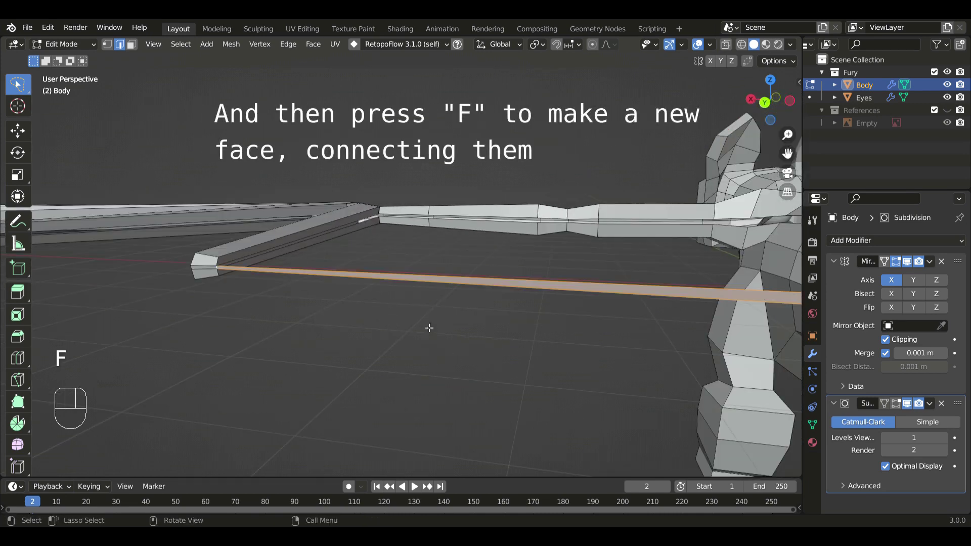
Fill a face connecting the first wing finger's outer tip edge to the second finger's tip edge
scroll(433, 325, down, 4)
shift+middle_drag(591, 284, 559, 297)
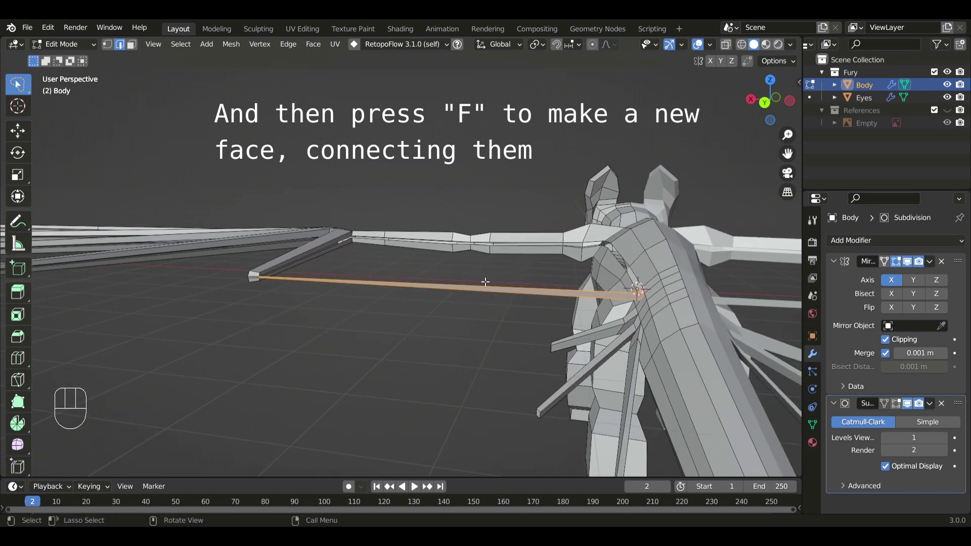
shift+middle_drag(303, 282, 395, 295)
scroll(395, 295, up, 3)
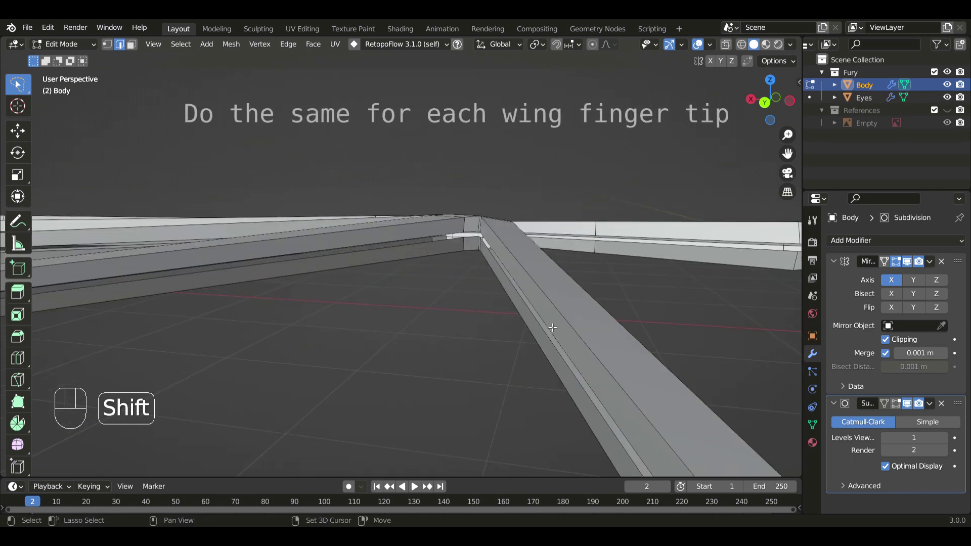
shift+middle_drag(553, 328, 538, 292)
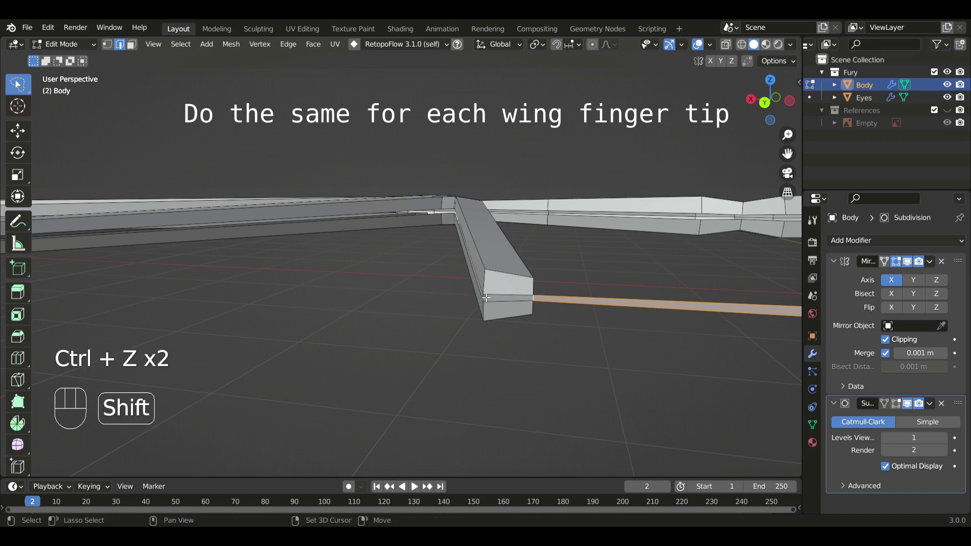
middle_drag(561, 320, 575, 321)
shift+middle_drag(386, 282, 549, 257)
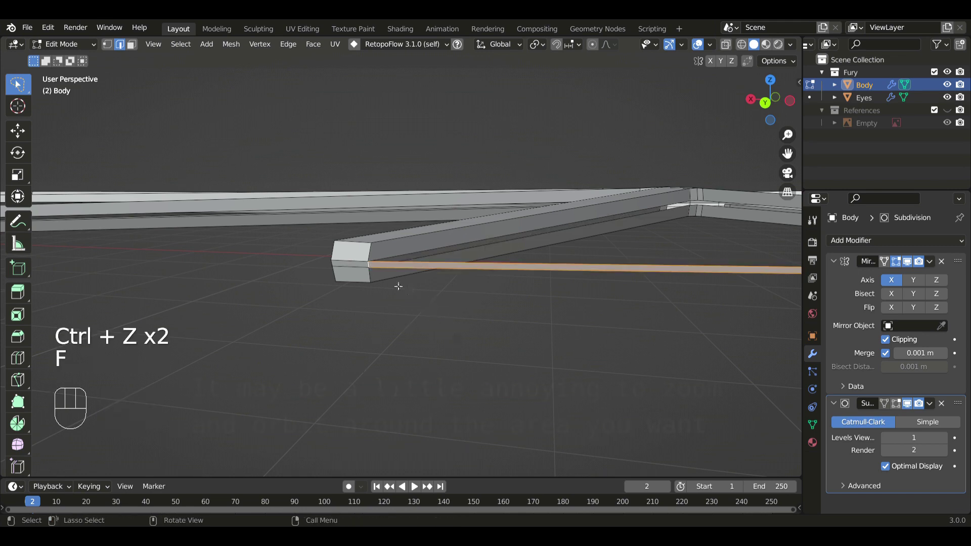
Fill a face connecting the second finger's outer tip edge to the facing tip edge of the third finger
scroll(398, 287, down, 3)
middle_drag(252, 273, 366, 295)
shift+middle_drag(646, 284, 527, 273)
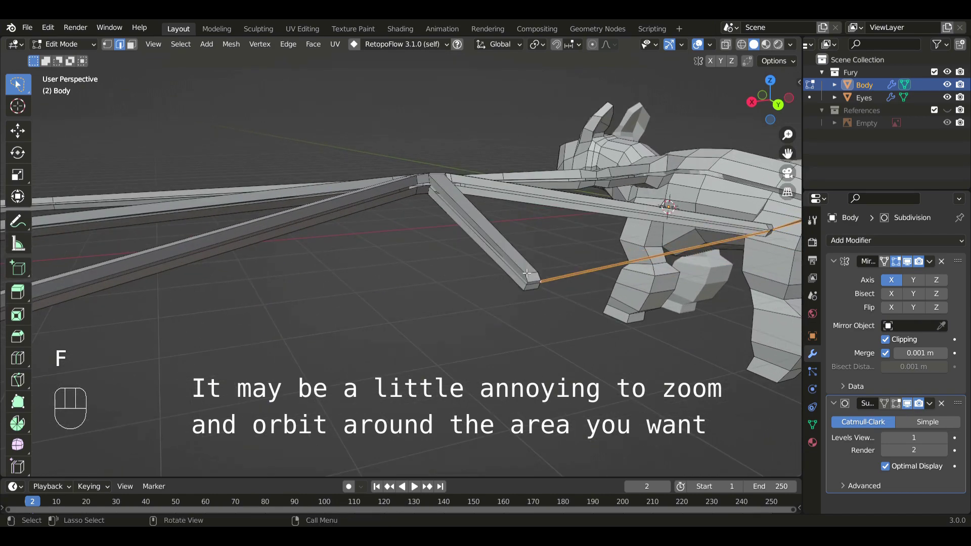
scroll(568, 289, up, 3)
shift+middle_drag(688, 314, 574, 300)
middle_drag(574, 300, 561, 349)
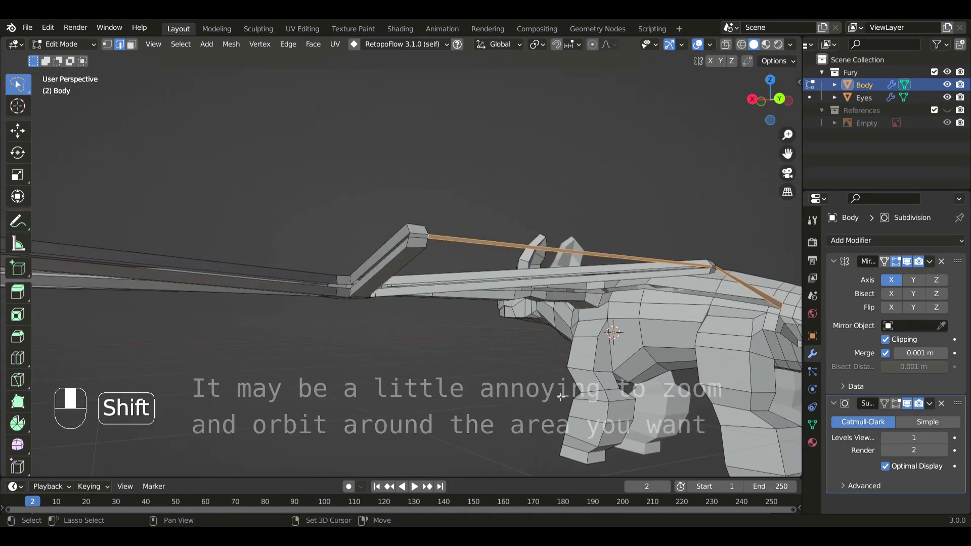
scroll(561, 349, up, 2)
click(425, 195)
scroll(332, 258, down, 4)
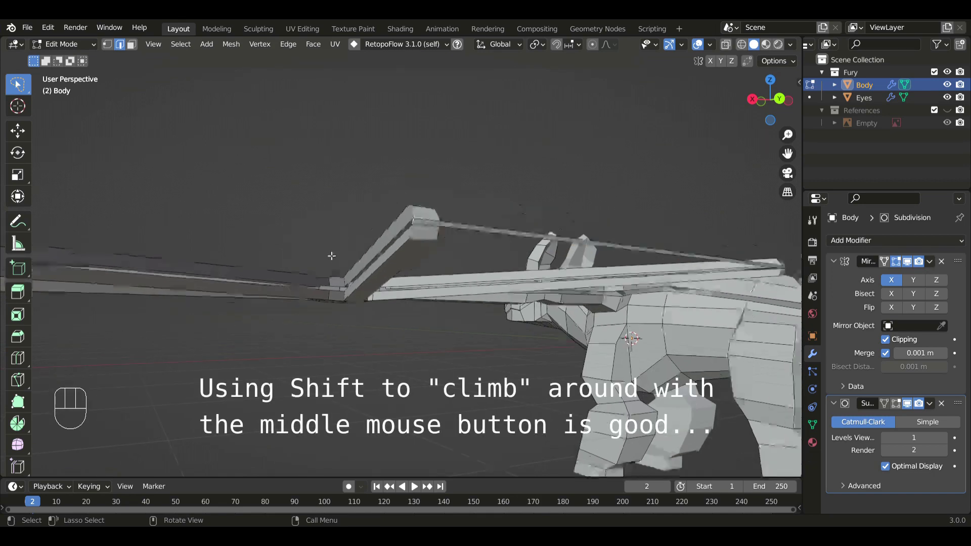
shift+middle_drag(331, 259, 480, 296)
scroll(480, 296, up, 3)
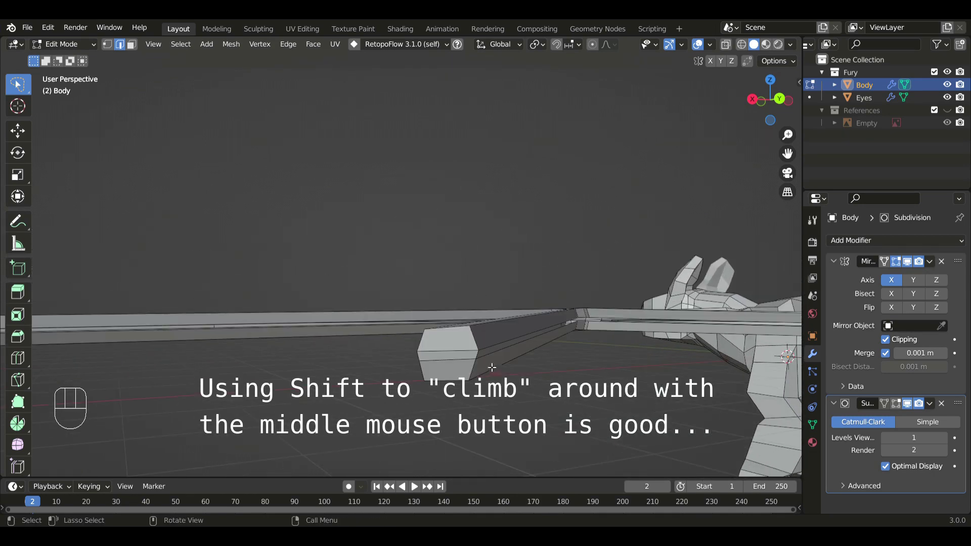
key(f)
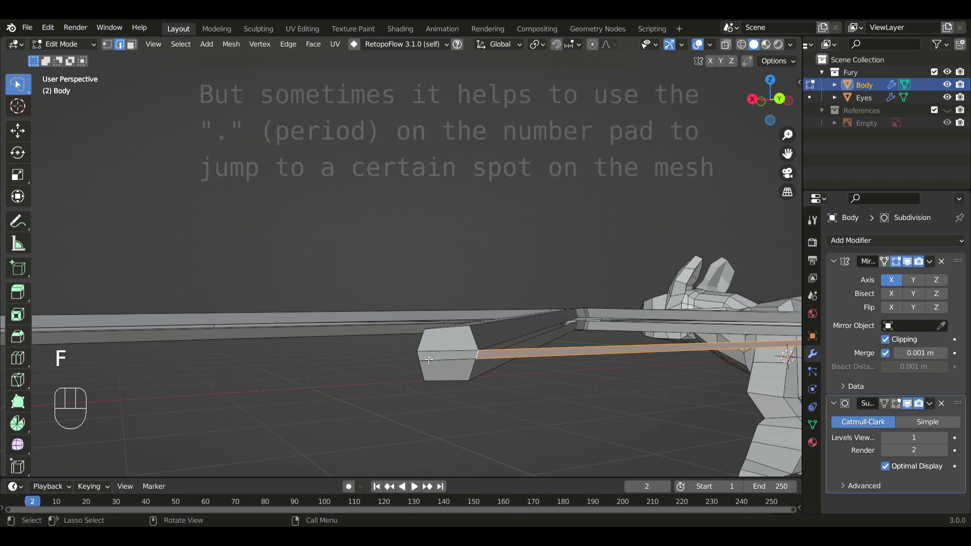
Continue the connecting faces between the remaining finger tips up to the tip of the outermost wing finger
middle_drag(242, 359, 335, 359)
shift+middle_drag(335, 358, 403, 357)
scroll(353, 371, down, 1)
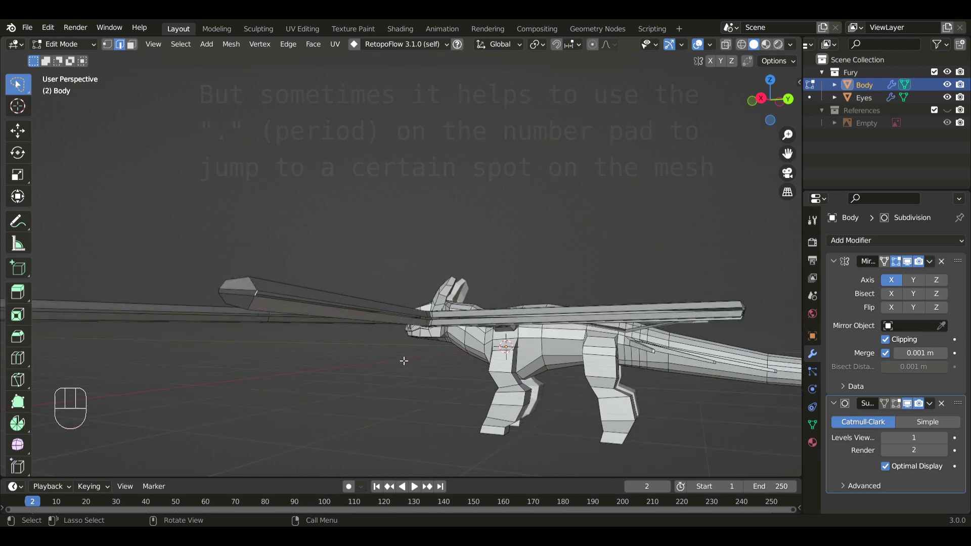
key(f)
middle_drag(351, 341, 491, 338)
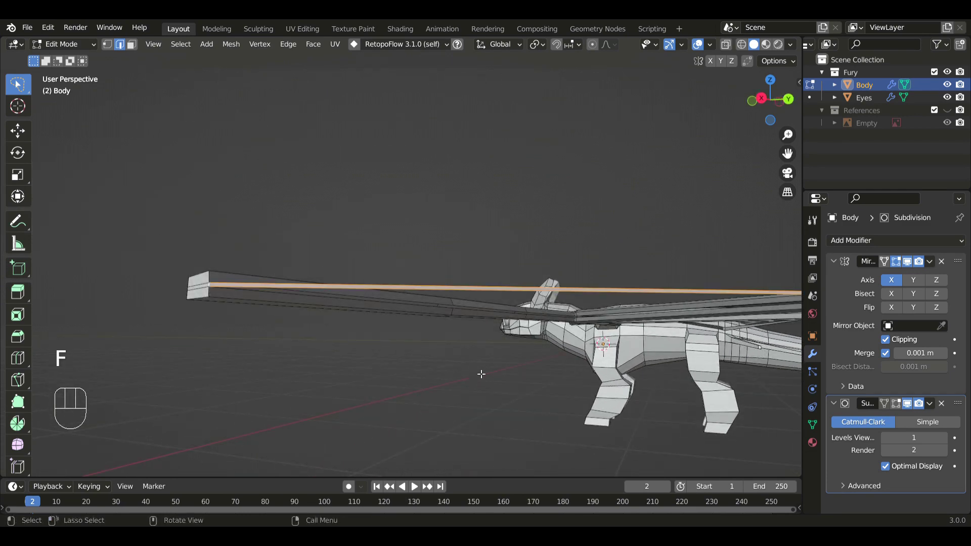
Examine the wing outline from above and compare the edge loops on each finger
middle_drag(482, 374, 347, 354)
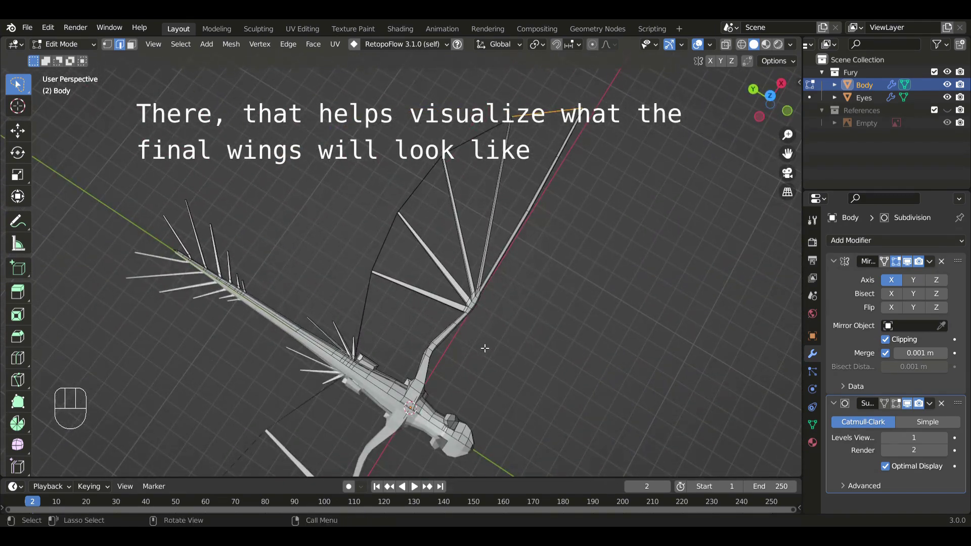
middle_drag(485, 348, 639, 314)
scroll(546, 287, up, 6)
shift+middle_drag(513, 242, 564, 372)
scroll(551, 354, down, 2)
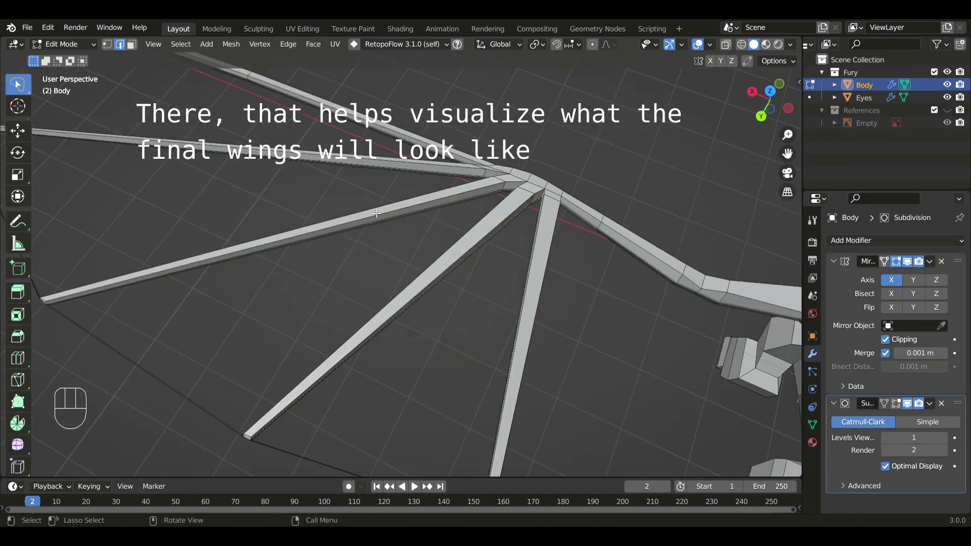
scroll(332, 189, down, 2)
shift+middle_drag(276, 151, 310, 176)
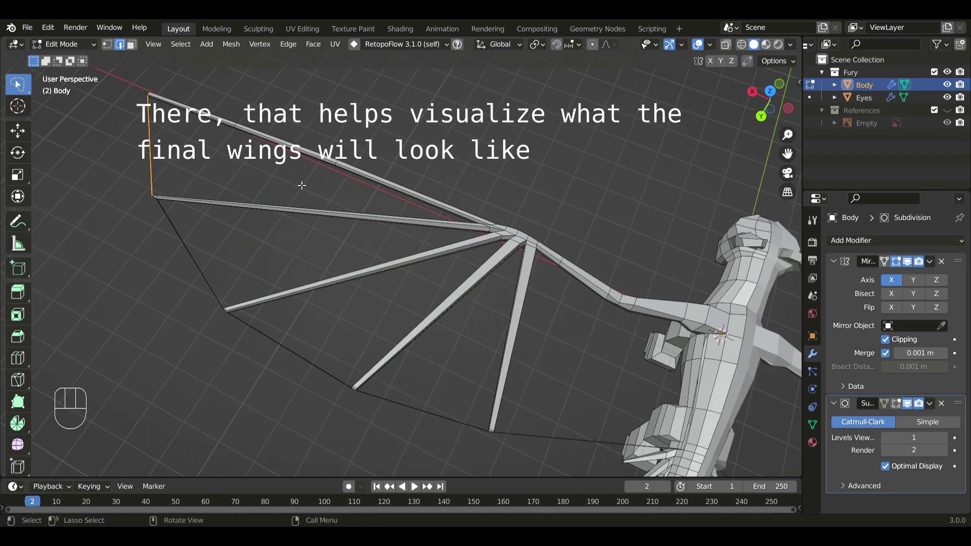
middle_drag(397, 220, 455, 254)
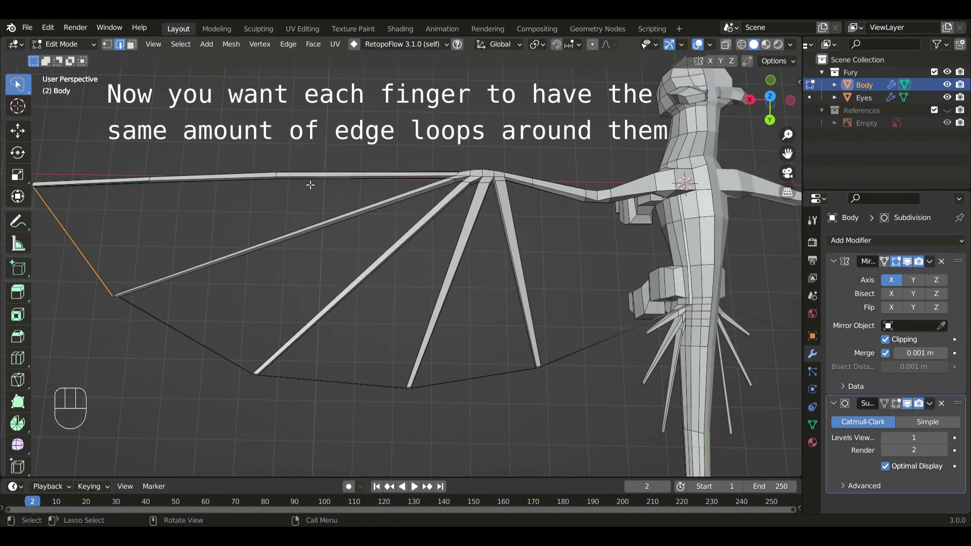
Add a loop cut to the outermost wing finger and slide it toward the finger's base
shift+middle_drag(373, 199, 456, 208)
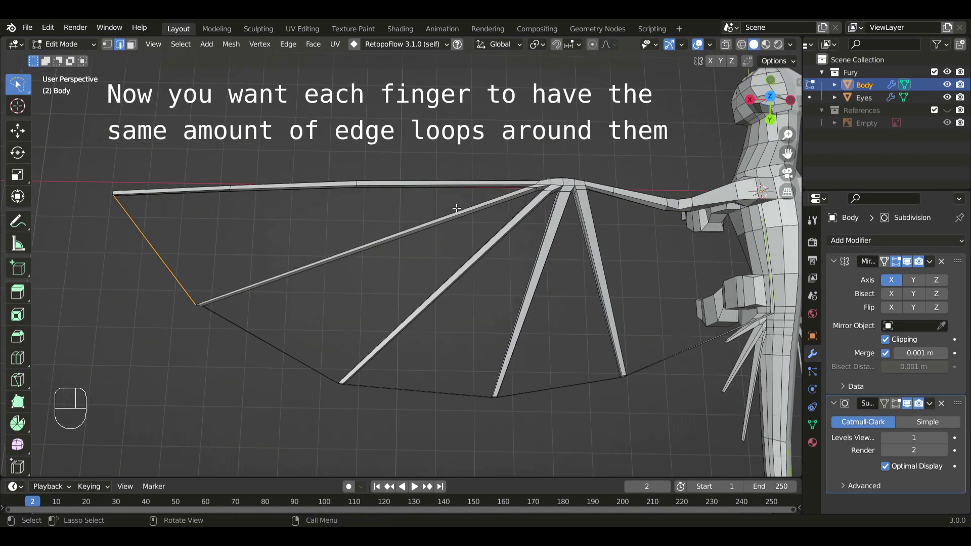
click(18, 359)
key(g)
key(g)
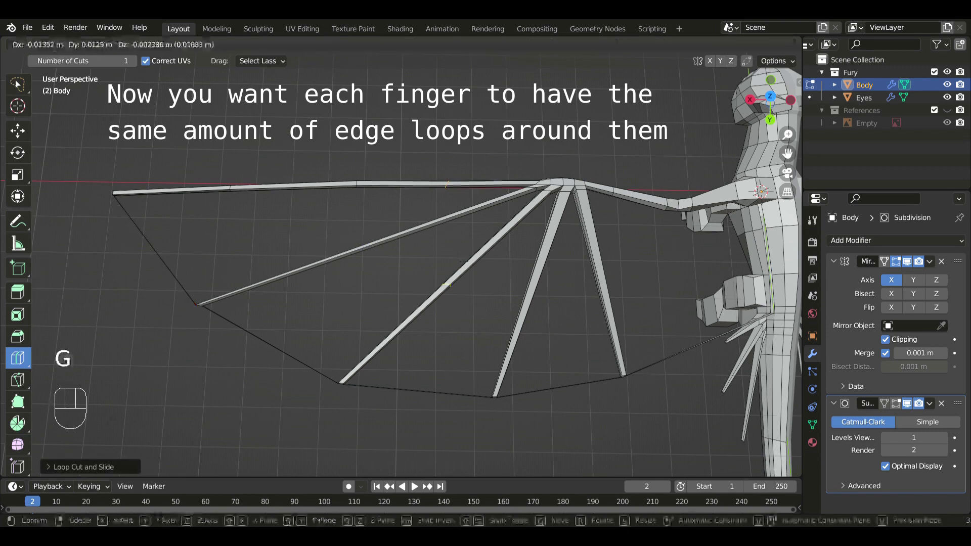
click(526, 212)
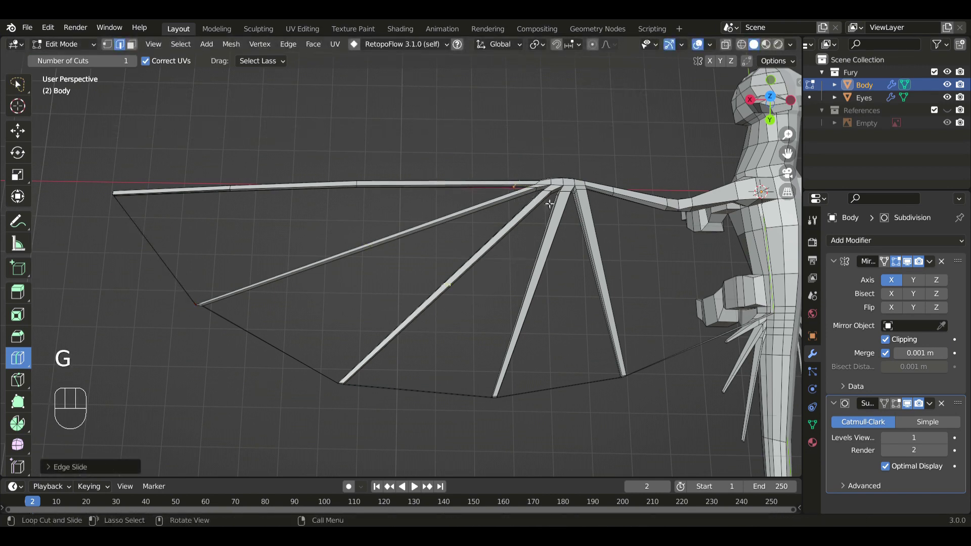
Add two loop cuts along each of the other four wing fingers, on both the upper and lower halves
click(363, 246)
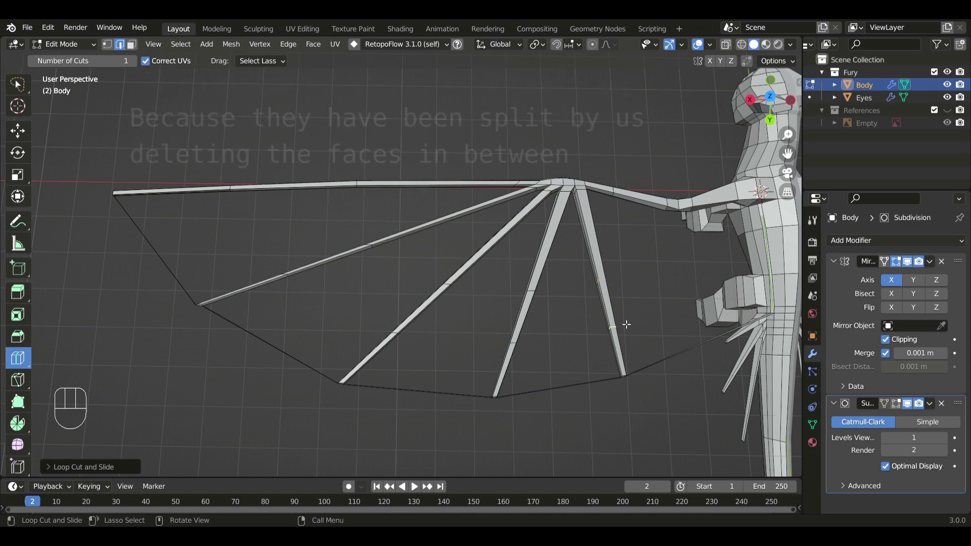
middle_drag(543, 296, 471, 320)
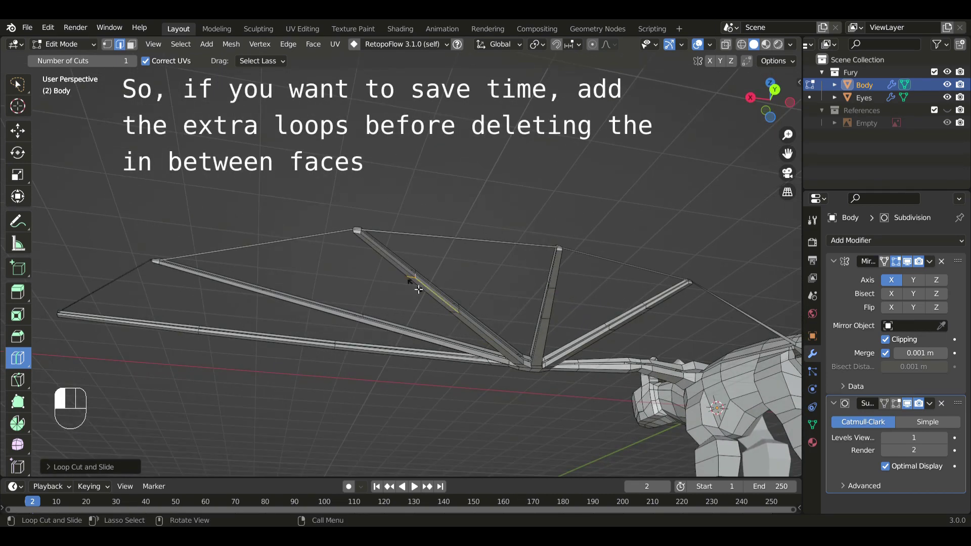
middle_drag(418, 290, 362, 320)
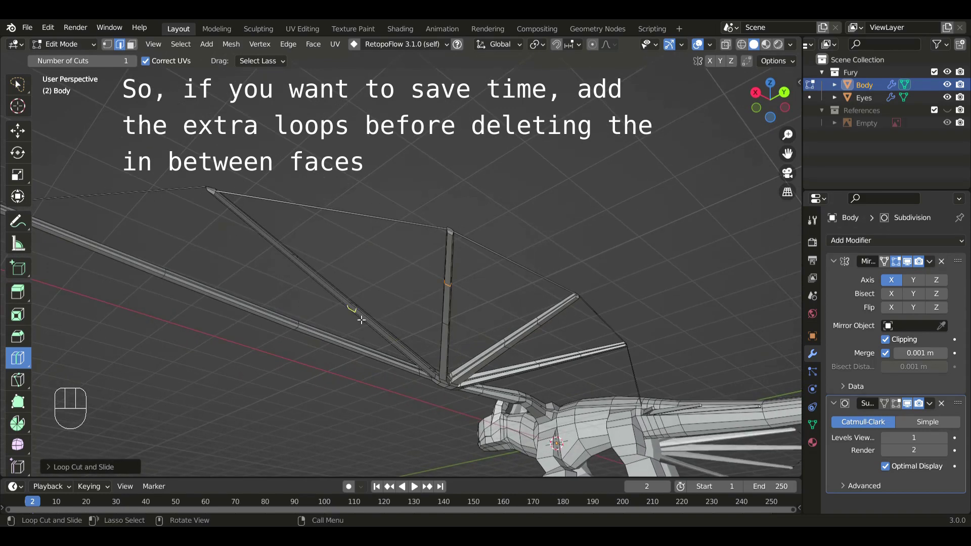
middle_drag(305, 287, 373, 384)
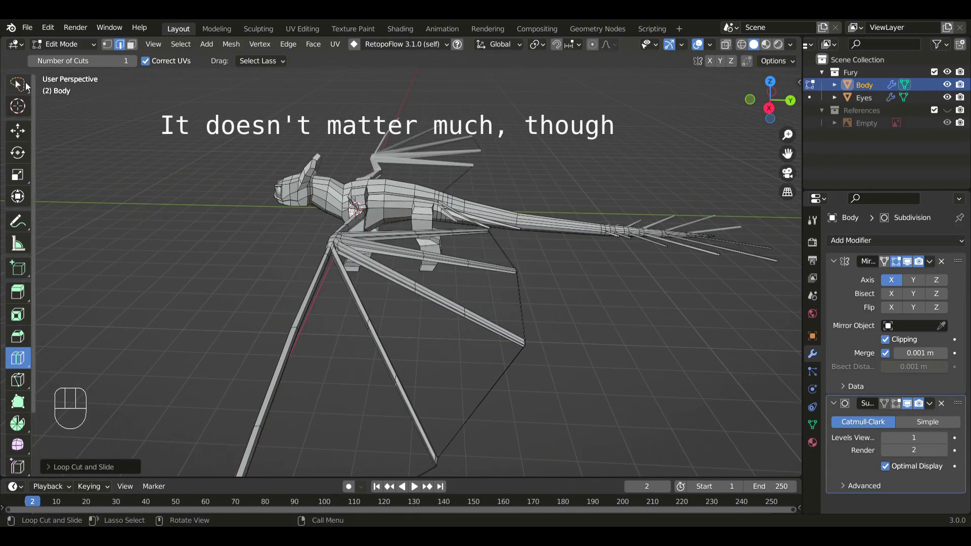
Fill the rearmost face of the wing's upper webbing between the outer segment of the innermost finger and the body
middle_drag(557, 273, 466, 294)
scroll(465, 293, up, 3)
shift+middle_drag(546, 284, 445, 261)
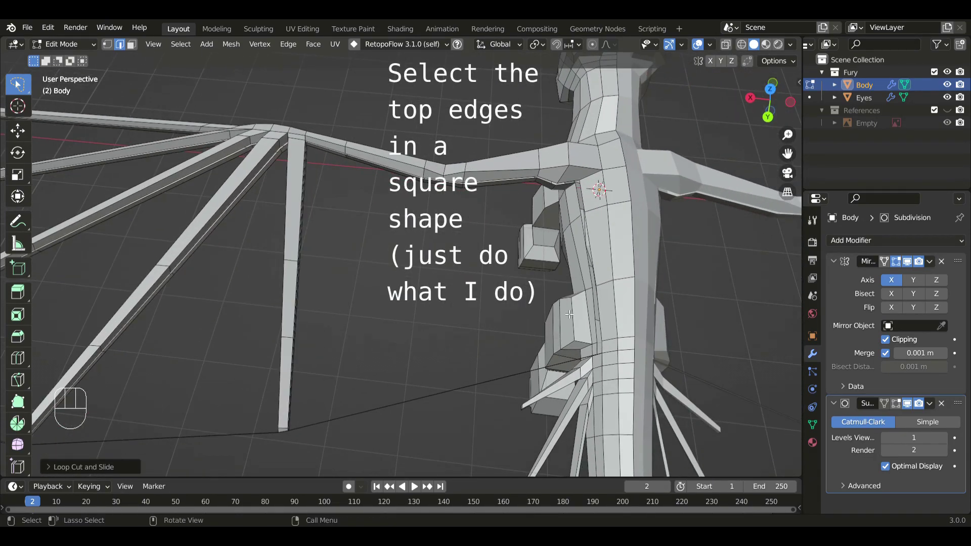
middle_drag(604, 352, 499, 372)
shift+middle_drag(394, 335, 445, 294)
scroll(445, 294, up, 2)
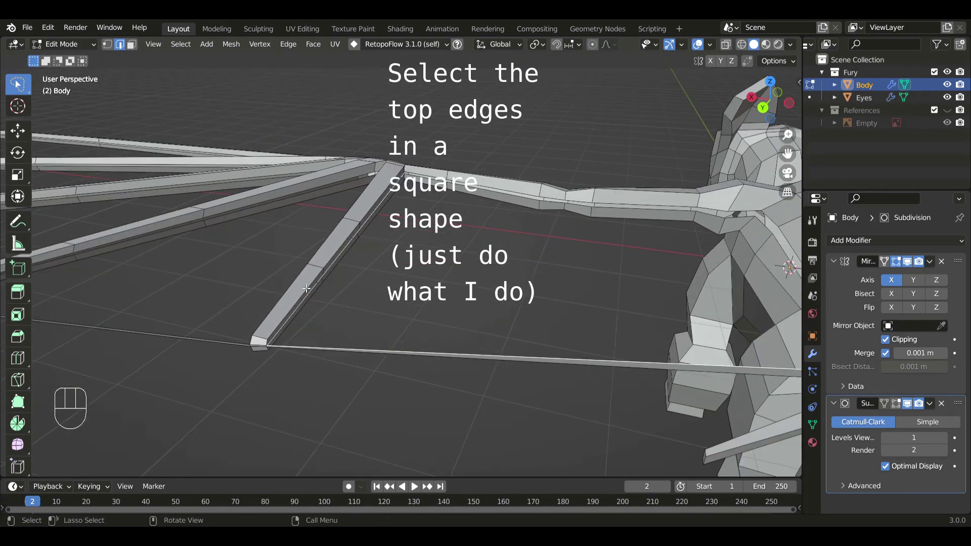
middle_drag(322, 295, 302, 270)
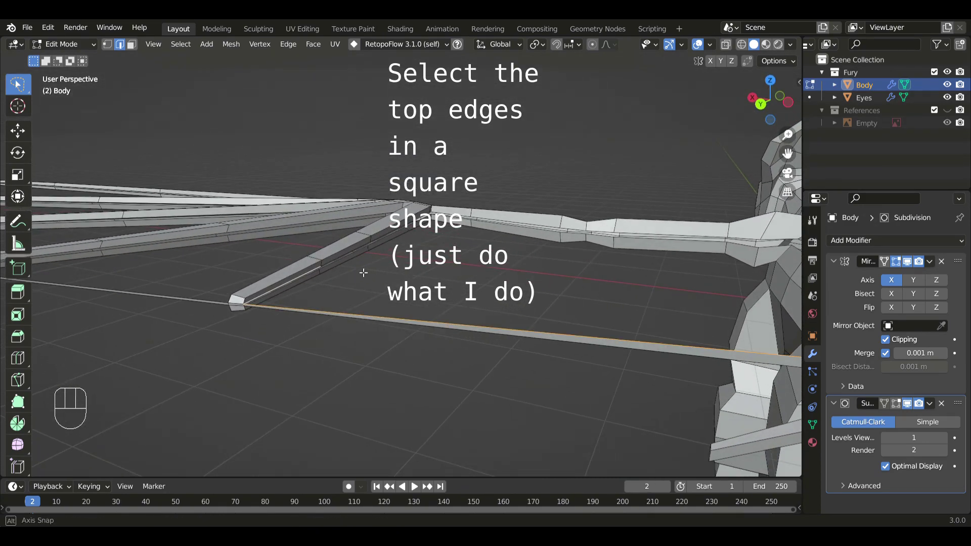
middle_drag(364, 273, 506, 316)
key(f)
scroll(499, 313, up, 4)
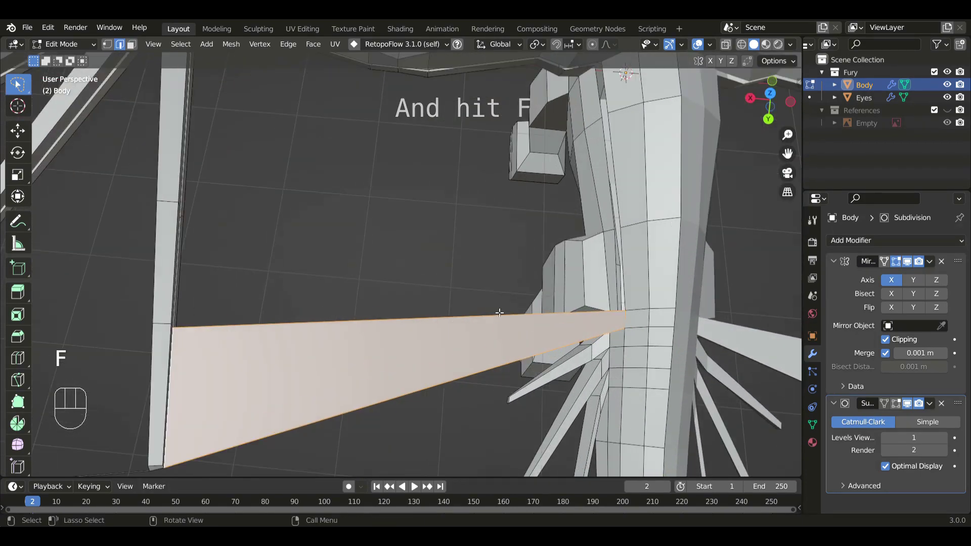
Fill the next two upper webbing faces between the innermost finger and the body, working forward toward the wing arm
click(630, 270)
middle_drag(245, 283, 205, 228)
key(f)
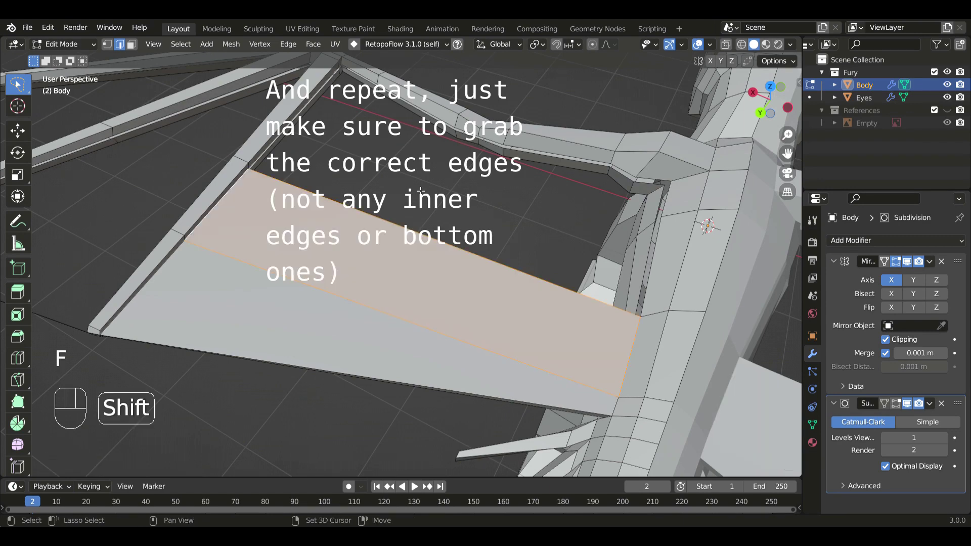
shift+middle_drag(421, 191, 308, 253)
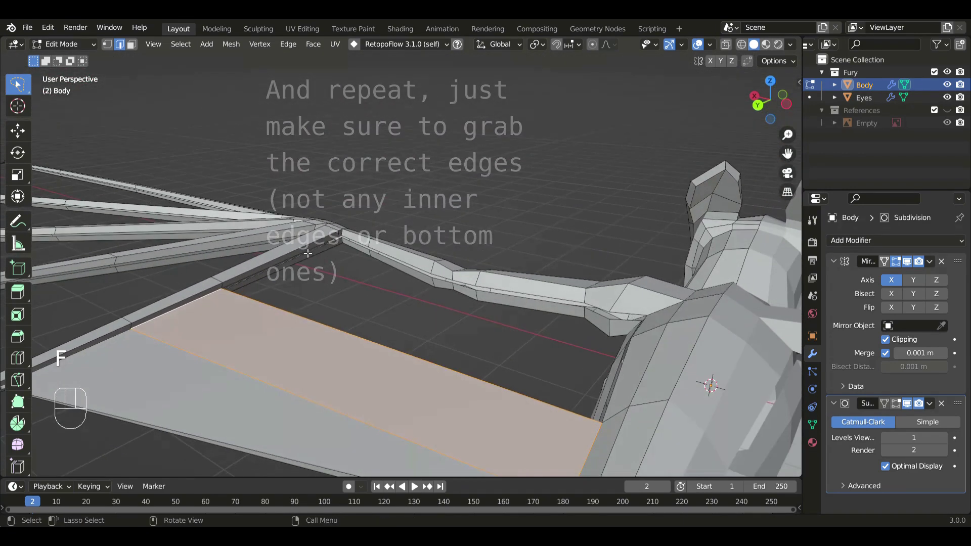
click(310, 254)
middle_drag(371, 280, 582, 352)
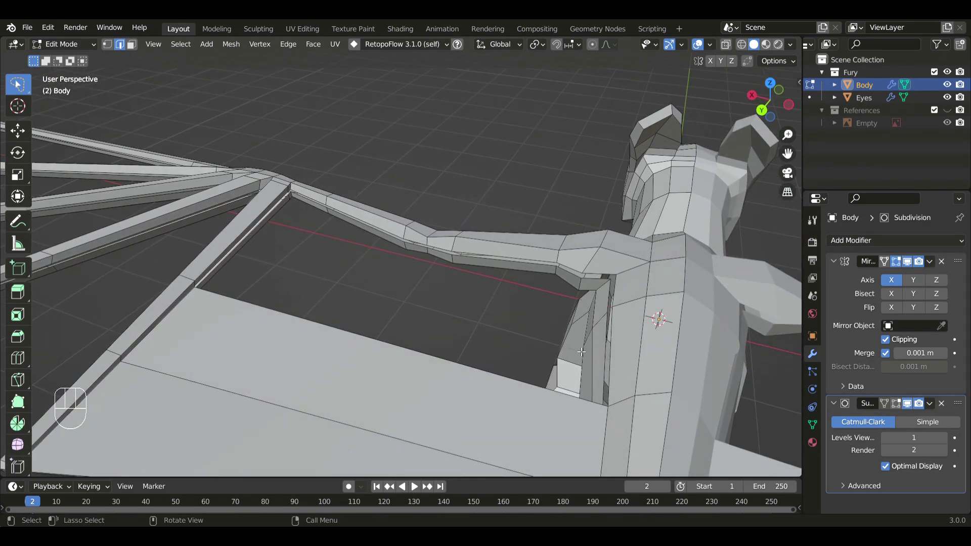
key(f)
Fill the narrow front face of the upper webbing along the wing arm, between the finger's base and the shoulder
middle_drag(258, 121, 290, 241)
scroll(290, 241, up, 3)
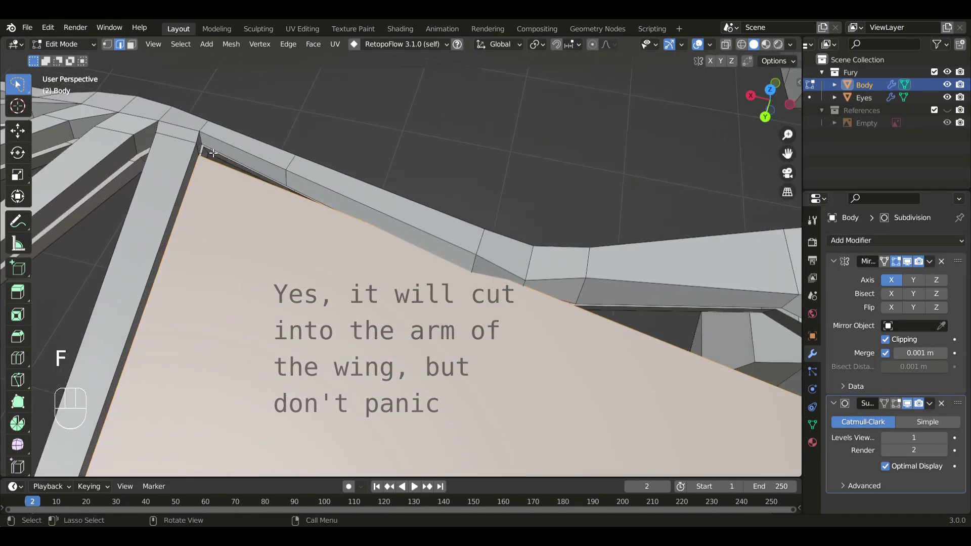
middle_drag(203, 150, 284, 213)
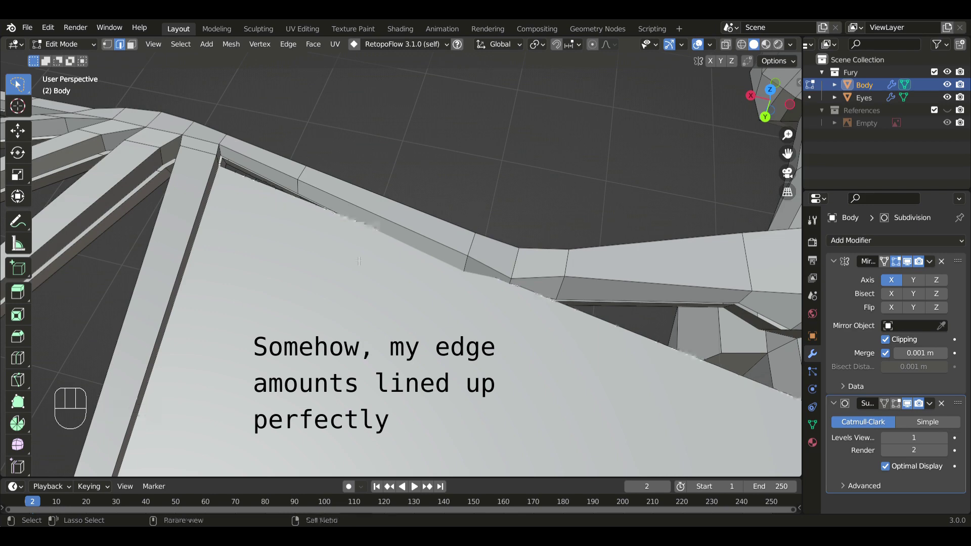
shift+middle_drag(359, 261, 196, 218)
shift+click(542, 313)
scroll(567, 268, down, 1)
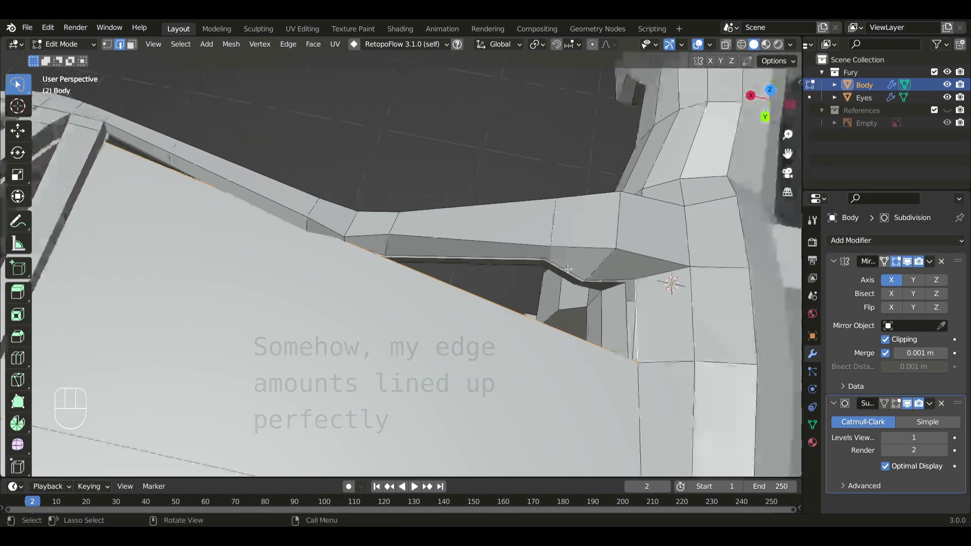
scroll(568, 269, down, 4)
key(f)
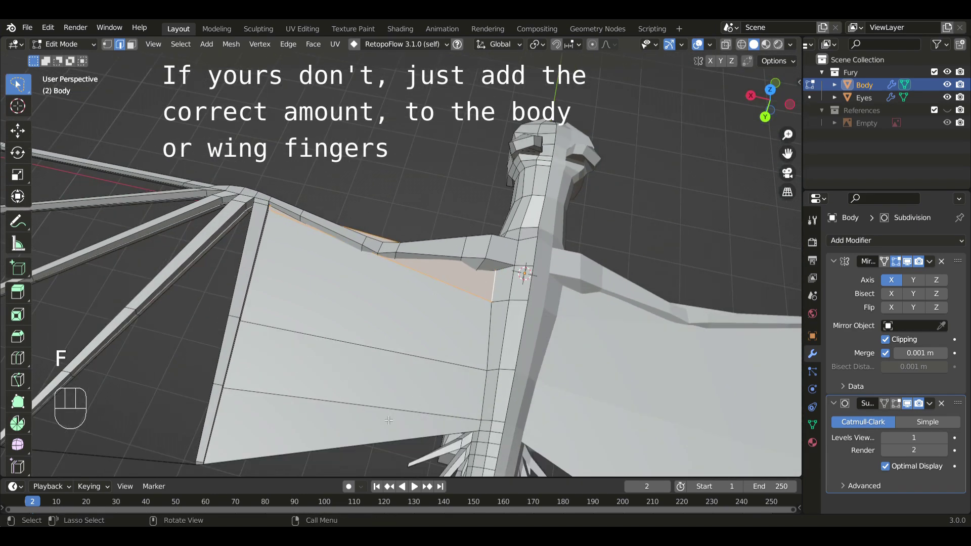
Fill the rearmost underside webbing face between the innermost finger's lower edge and the body
middle_drag(388, 420, 627, 374)
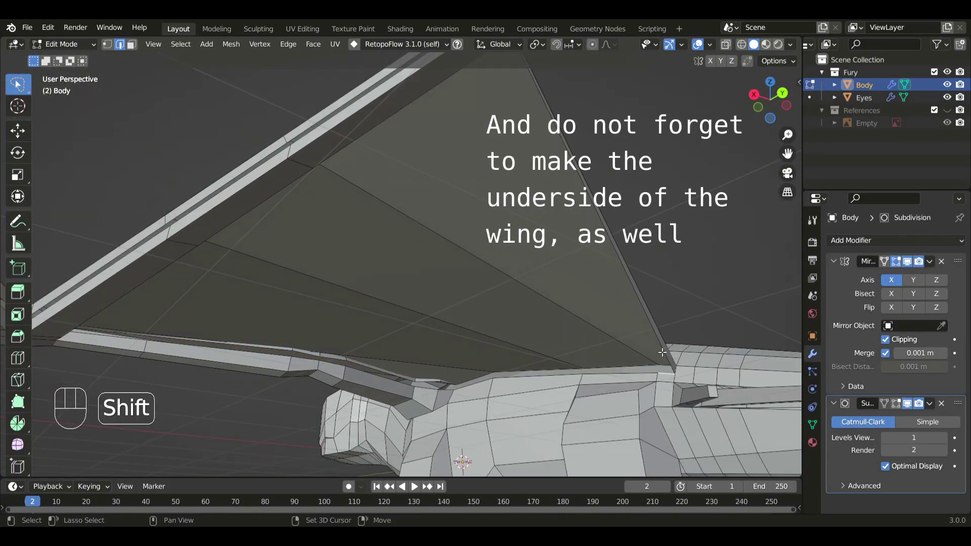
middle_drag(554, 268, 292, 342)
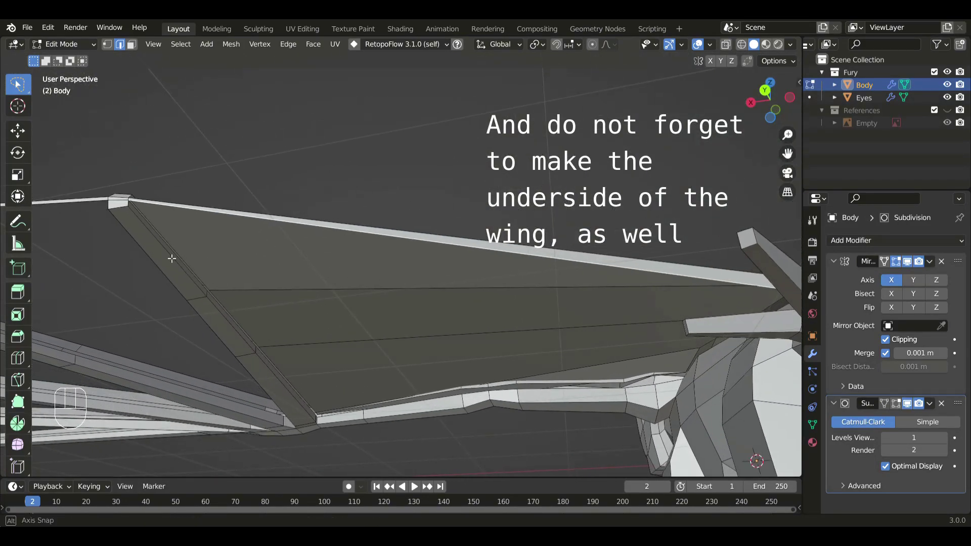
middle_drag(171, 258, 169, 319)
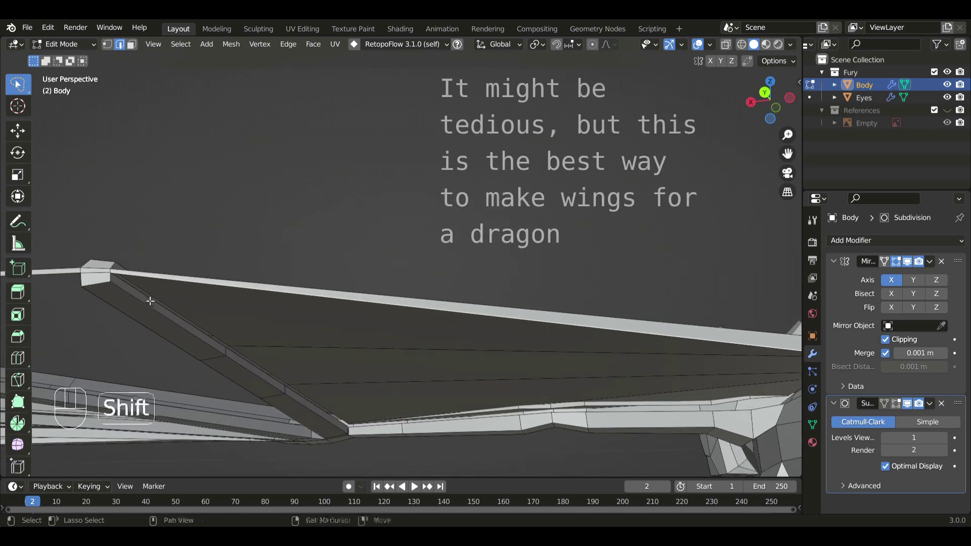
alt+click(229, 349)
middle_drag(229, 349, 248, 361)
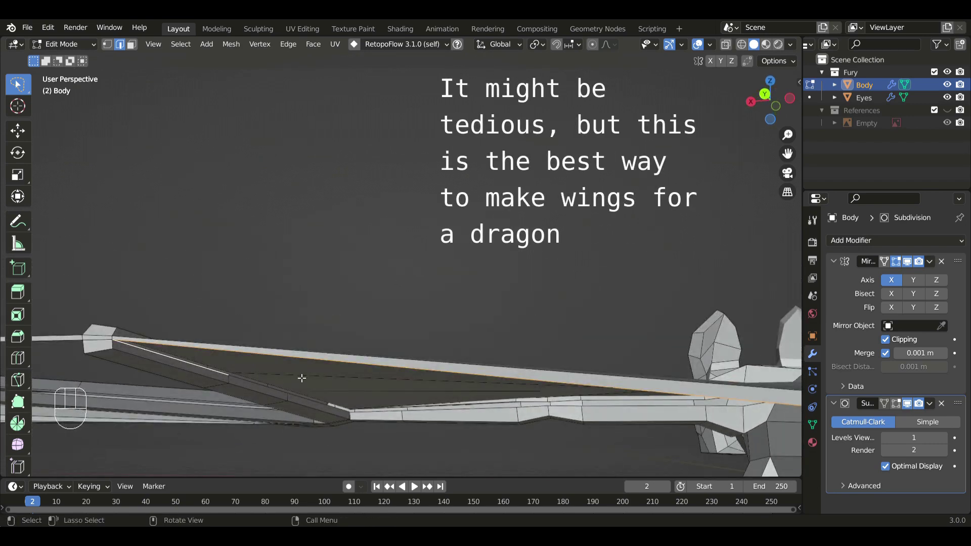
key(f)
Fill the middle underside webbing face between the innermost finger and the matching body edge
middle_drag(339, 383, 310, 357)
click(252, 337)
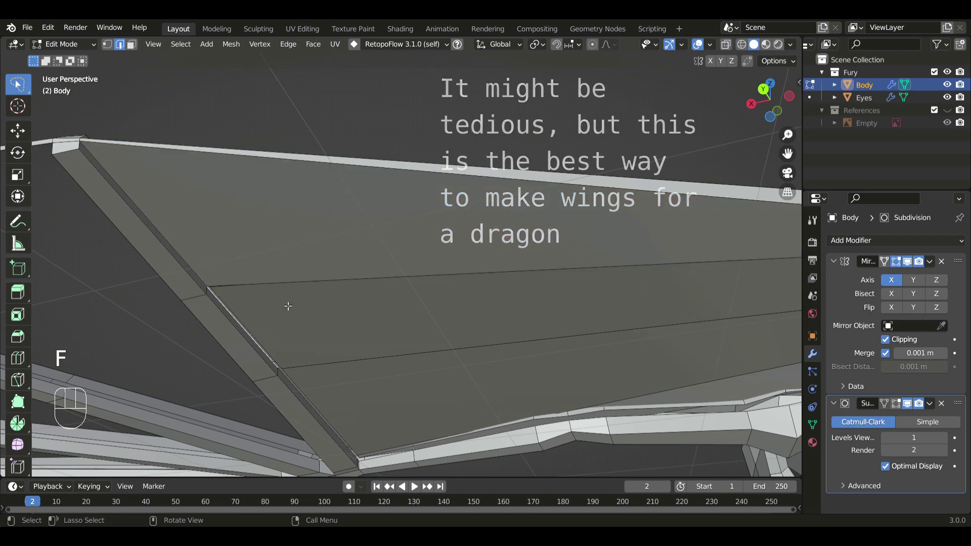
shift+click(405, 298)
shift+middle_drag(466, 307, 343, 286)
middle_drag(486, 310, 551, 329)
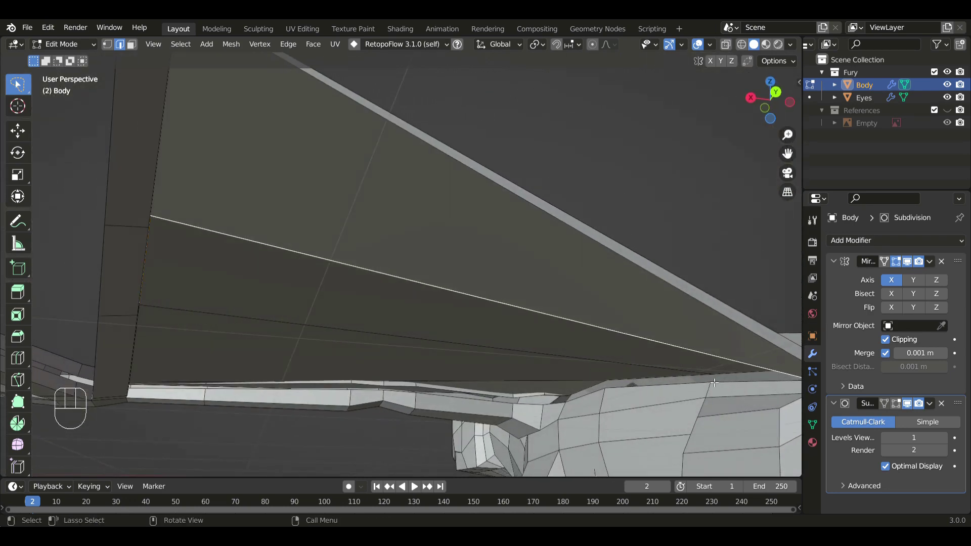
key(f)
Fill the underside webbing face that joins the innermost finger's base segment to the body
click(632, 380)
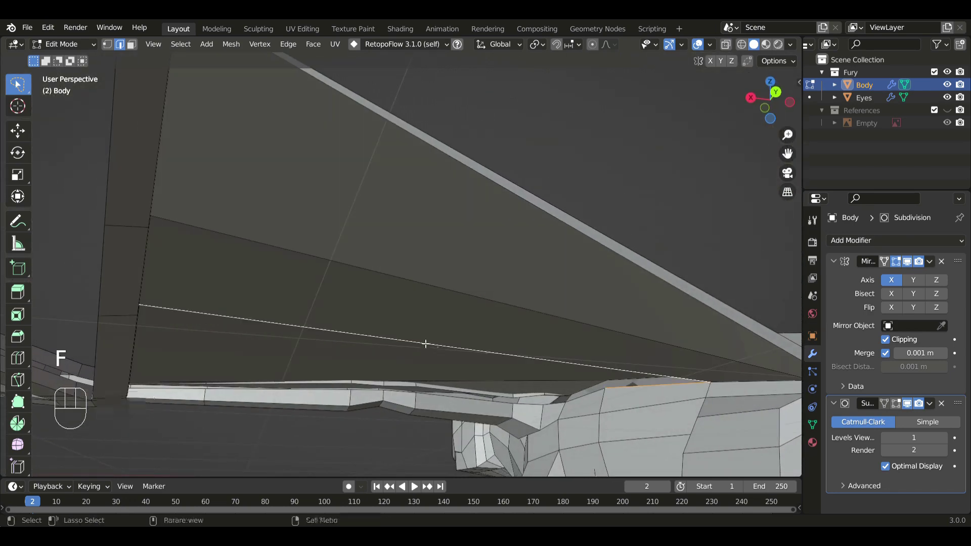
middle_drag(426, 344, 274, 345)
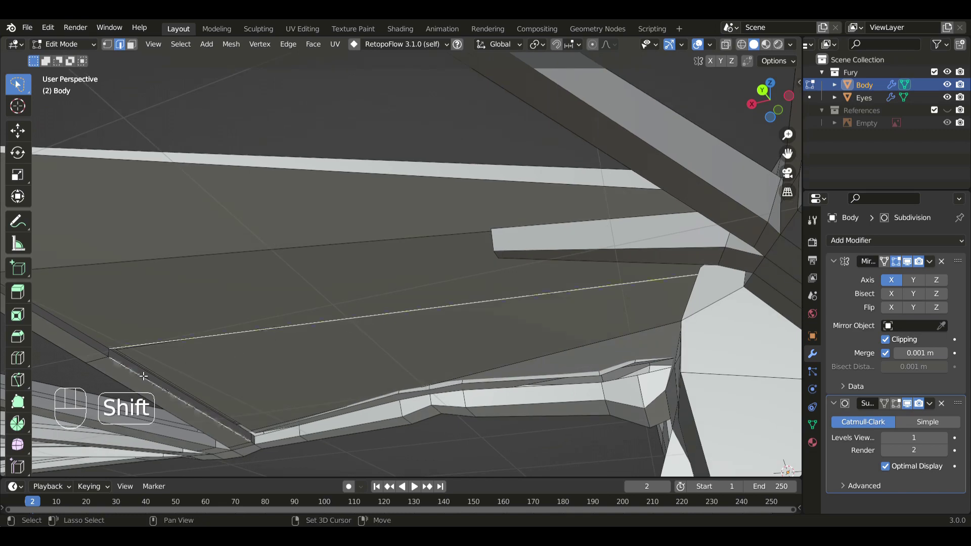
middle_drag(215, 385, 299, 334)
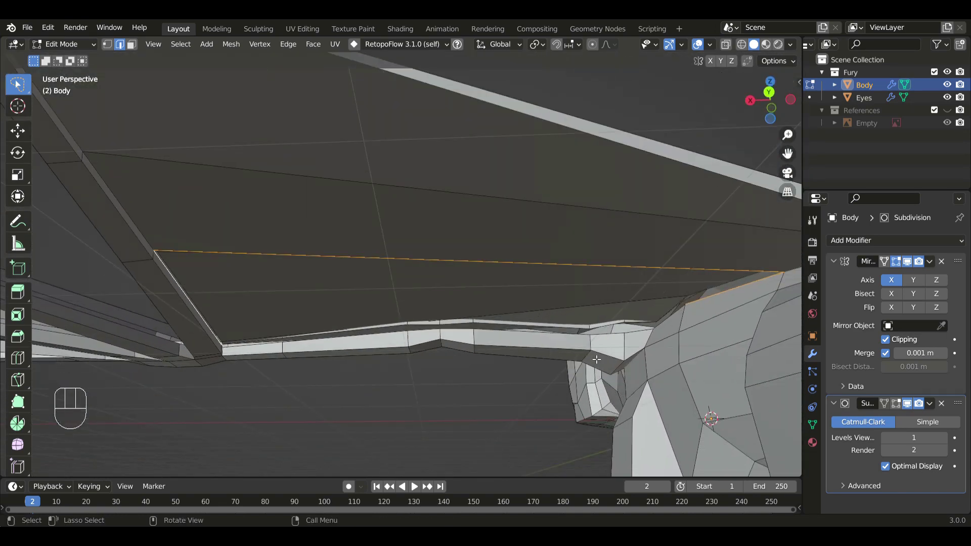
key(f)
Close the front of the underside webbing with a face along the wing arm, from the body to the finger's base
click(672, 315)
shift+click(609, 308)
middle_drag(413, 353, 393, 310)
shift+middle_drag(393, 310, 322, 356)
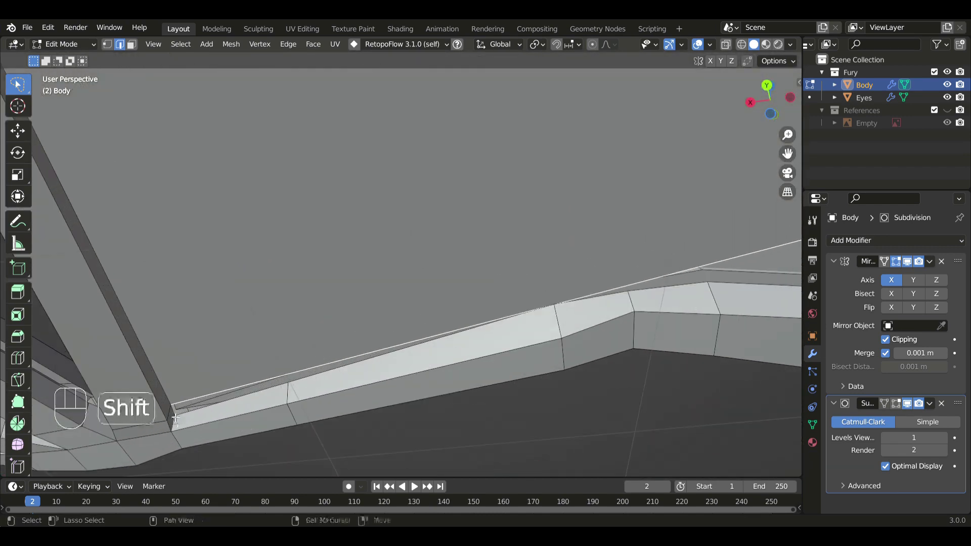
shift+click(175, 417)
key(f)
middle_drag(175, 418, 465, 348)
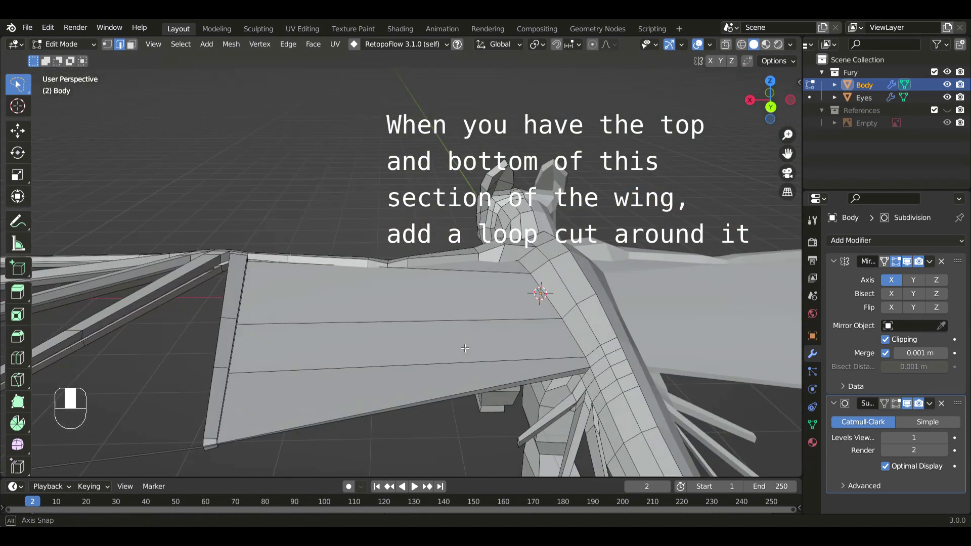
Add one loop cut around the middle of the inner webbing section, midway between the finger and the body
click(357, 370)
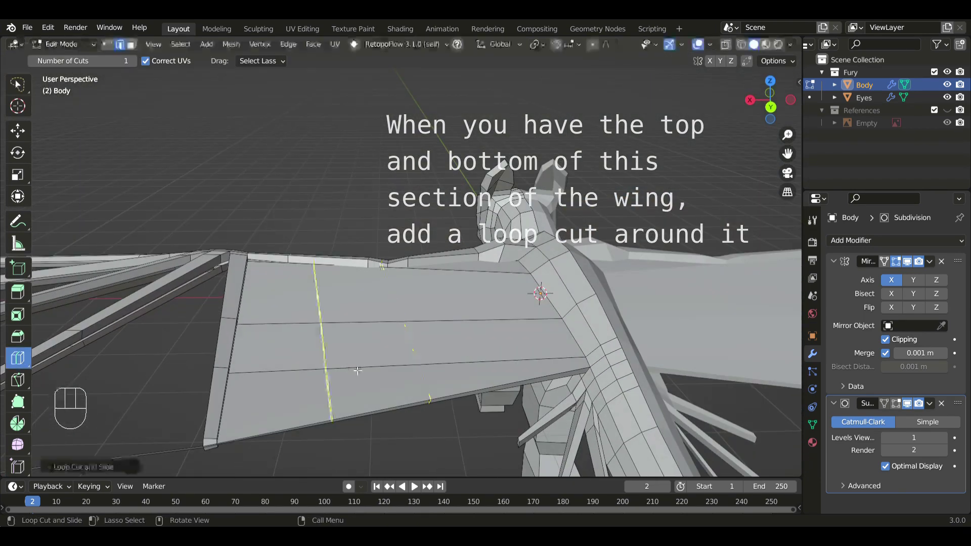
key(w)
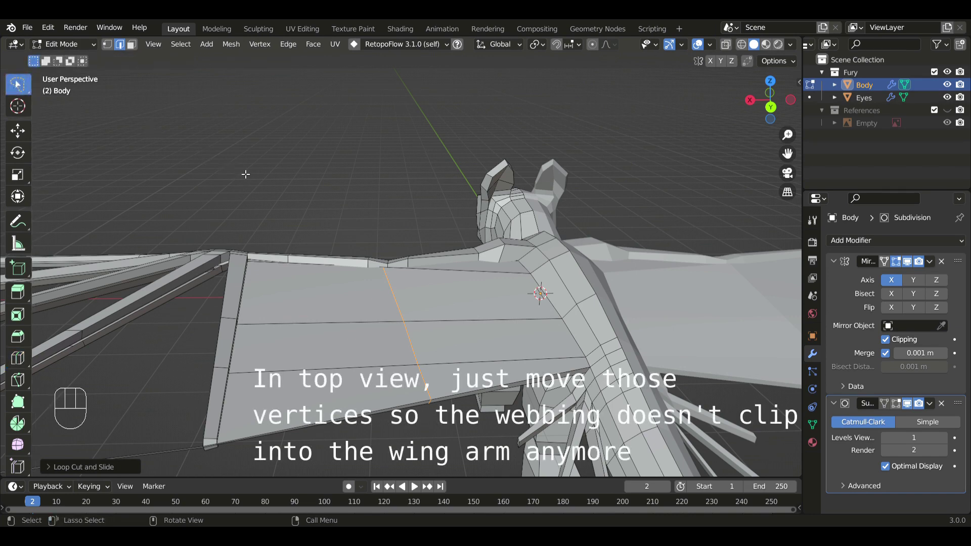
In top view, move the loop's front vertices about 0.57 m back, clear of the wing arm, and rotate them slightly
key(KP_7)
key(1)
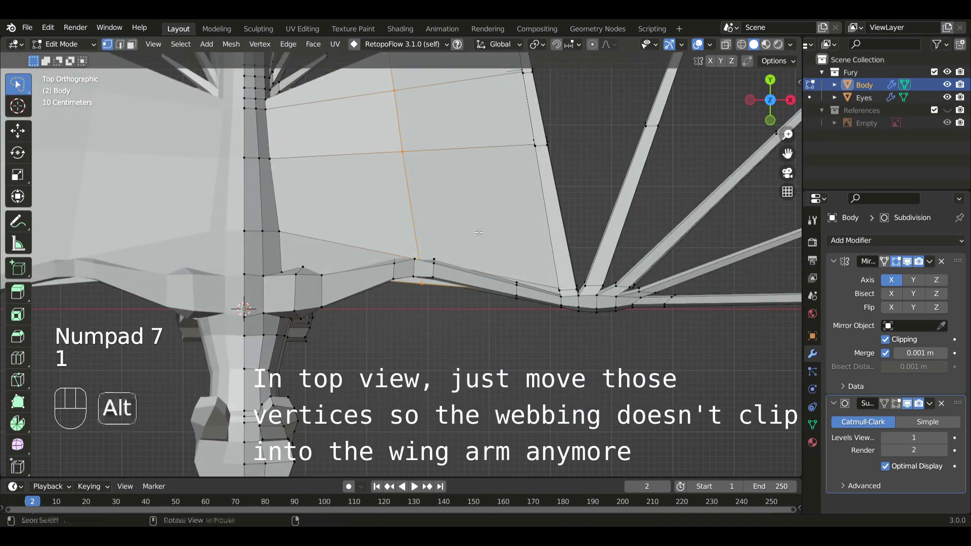
key(alt+z)
shift+middle_drag(436, 236, 449, 297)
mouse_move(430, 264)
ctrl+mouse_down()
mouse_move(382, 115)
mouse_move(488, 253)
ctrl+mouse_up()
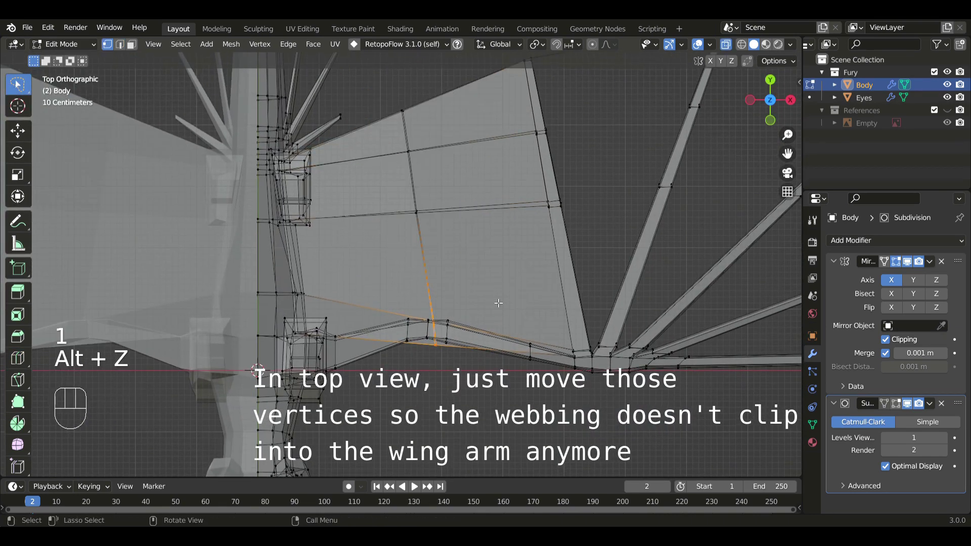
key(g)
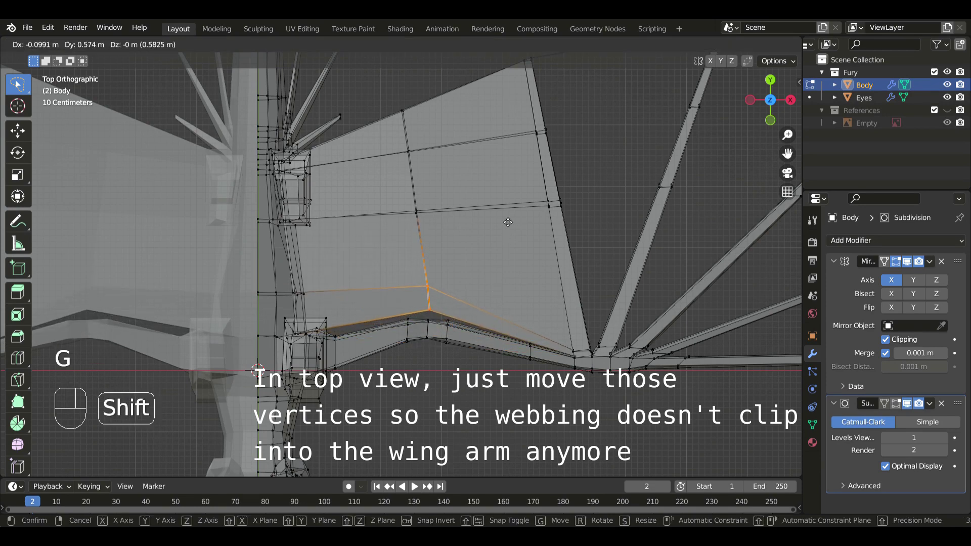
click(507, 223)
key(r)
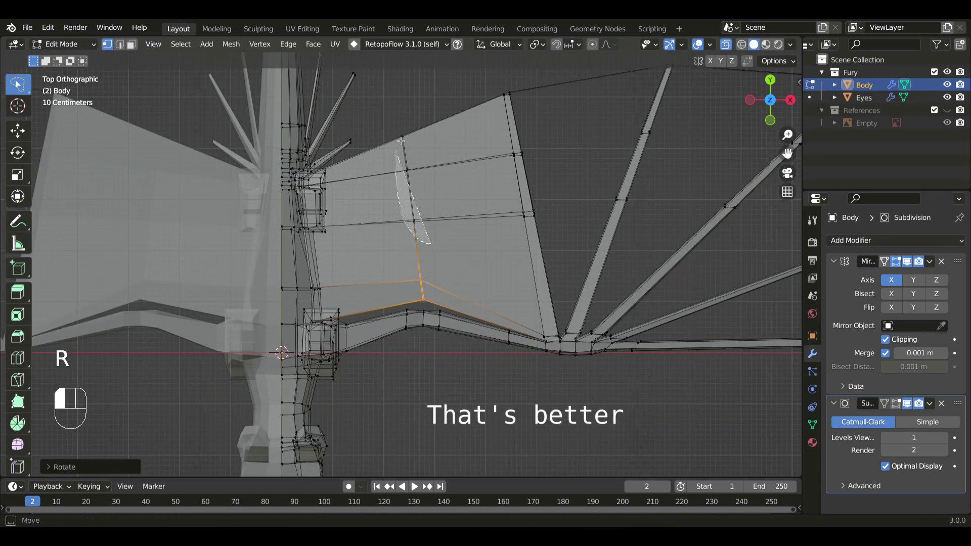
Move the loop's remaining vertices toward the wing arm so the webbing's rear edge curves inward
drag(402, 142, 399, 146)
key(g)
mouse_move(434, 135)
mouse_down()
mouse_move(396, 200)
mouse_move(431, 204)
mouse_up()
key(g)
click(494, 315)
scroll(471, 236, down, 1)
scroll(472, 235, down, 1)
key(alt+z)
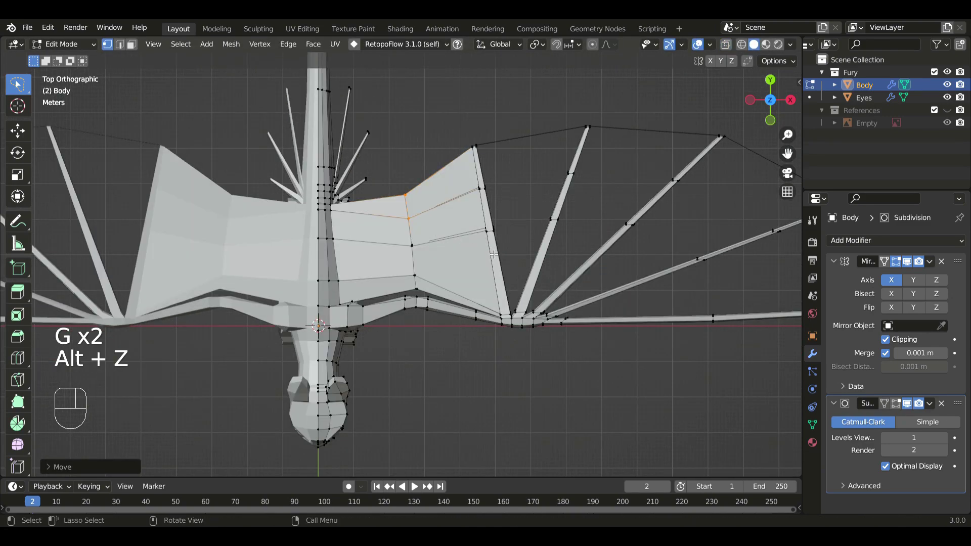
Add three more loop cuts around the webbing, one in the finger-side half and two in the body-side half
scroll(498, 302, up, 3)
middle_drag(498, 302, 388, 294)
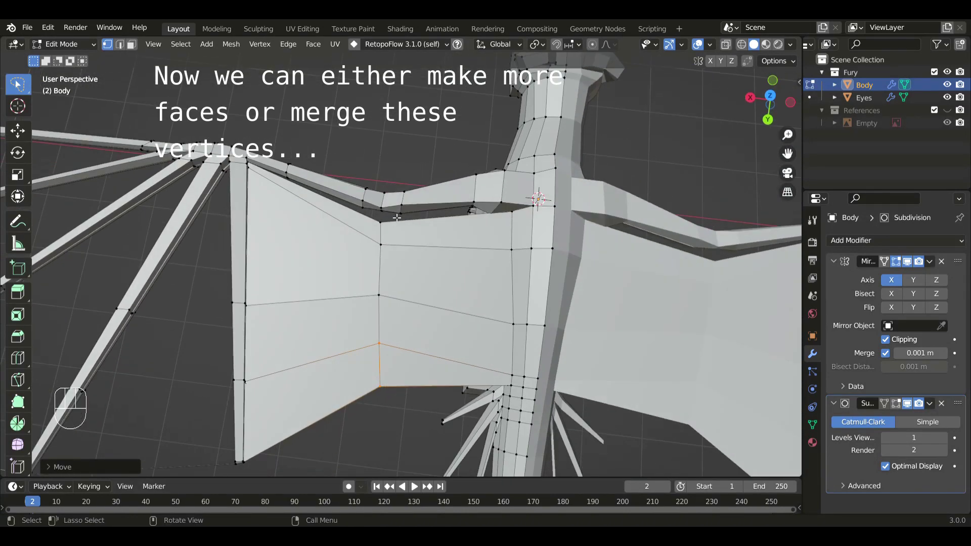
click(18, 357)
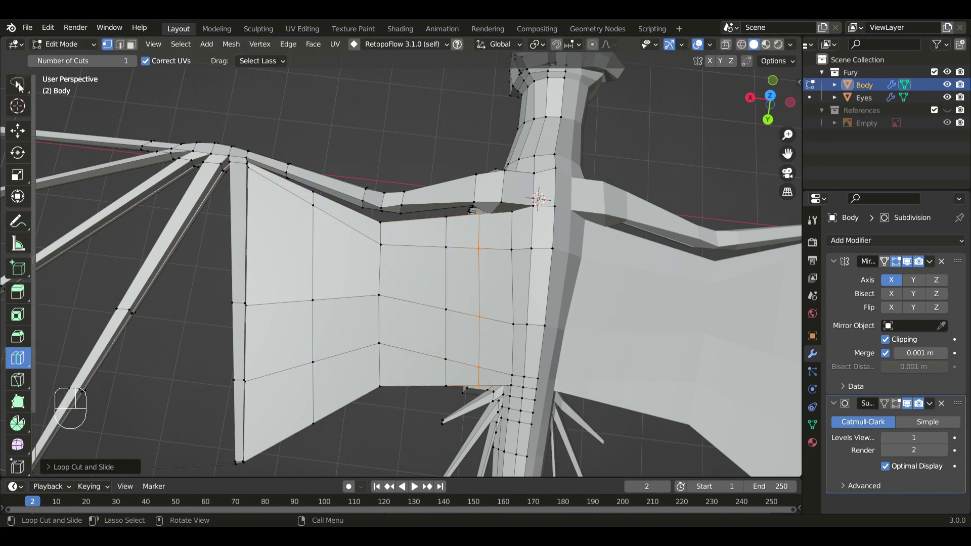
click(17, 84)
Try merging the webbing's front-edge vertex into the nearby wing-arm vertex with At Last, and undo the merge
scroll(325, 217, up, 4)
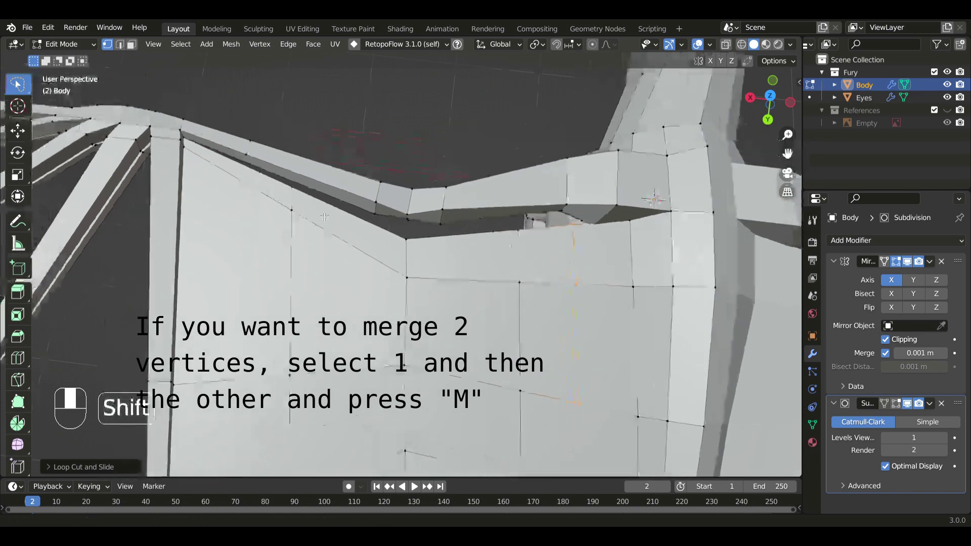
shift+middle_drag(325, 216, 334, 227)
scroll(334, 226, up, 2)
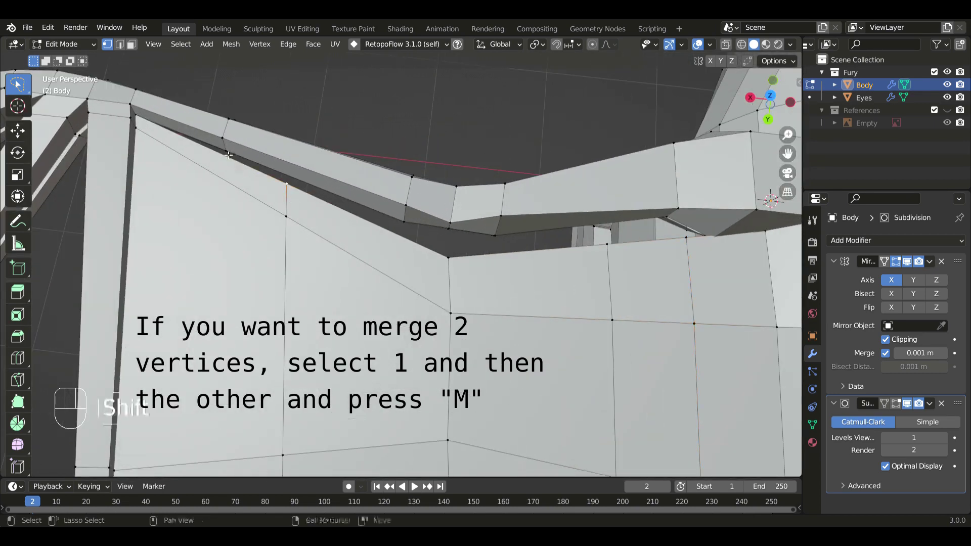
middle_drag(228, 155, 385, 262)
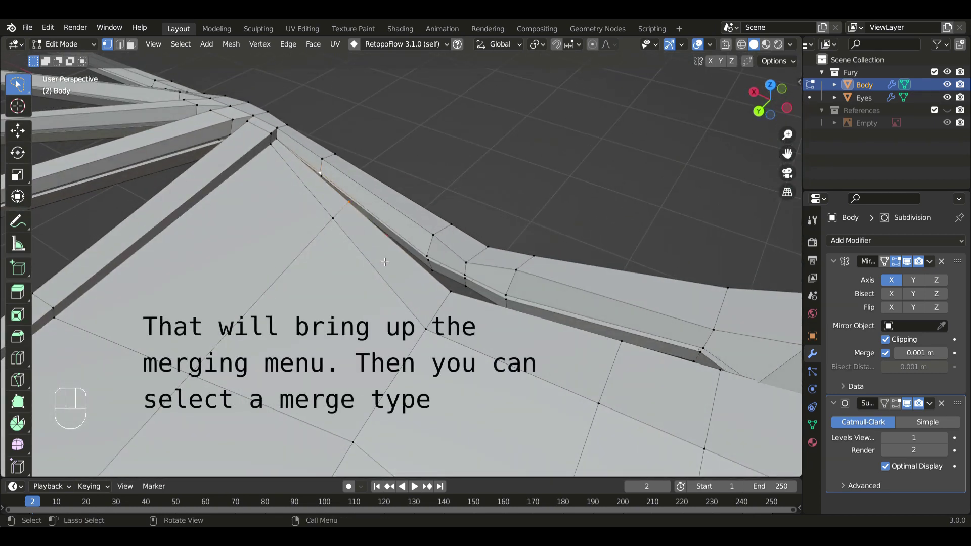
key(m)
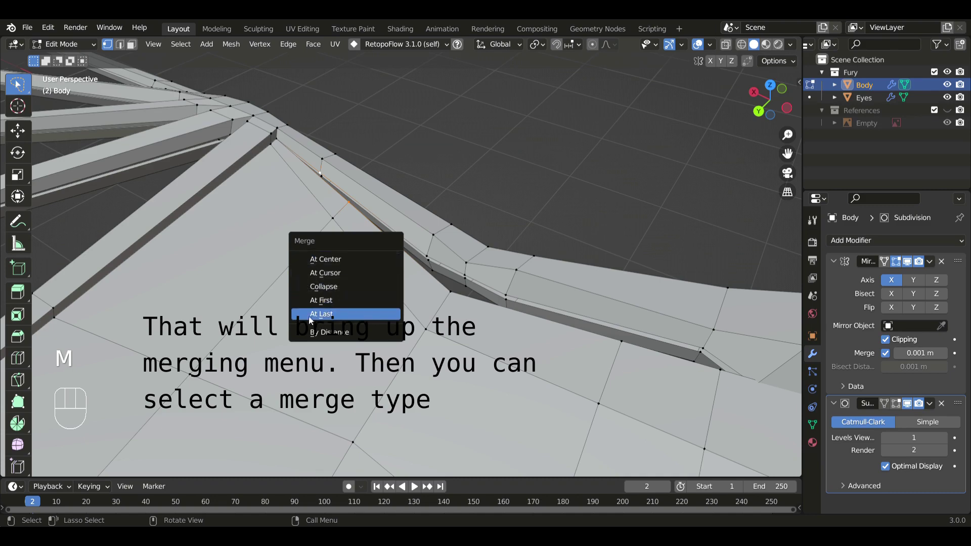
click(321, 317)
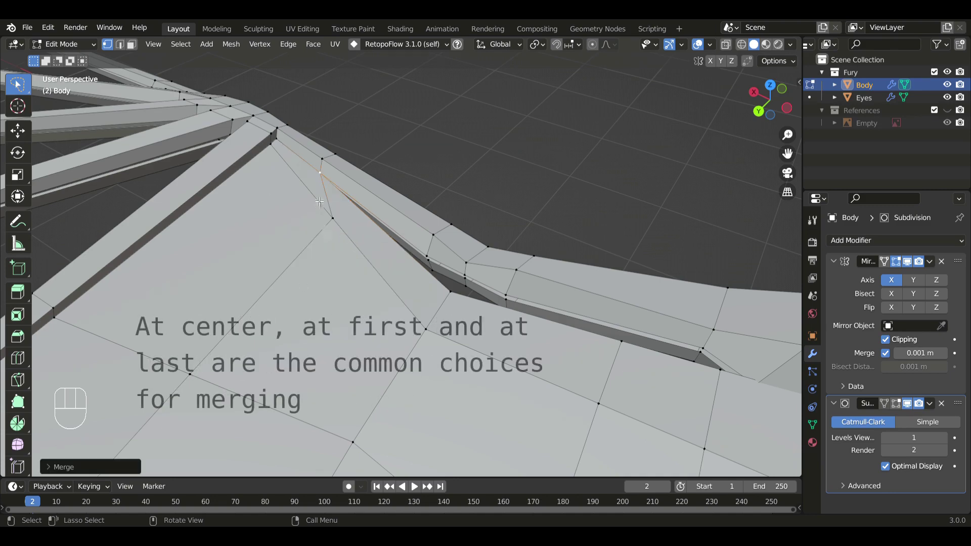
middle_drag(455, 304, 327, 313)
key(ctrl+z)
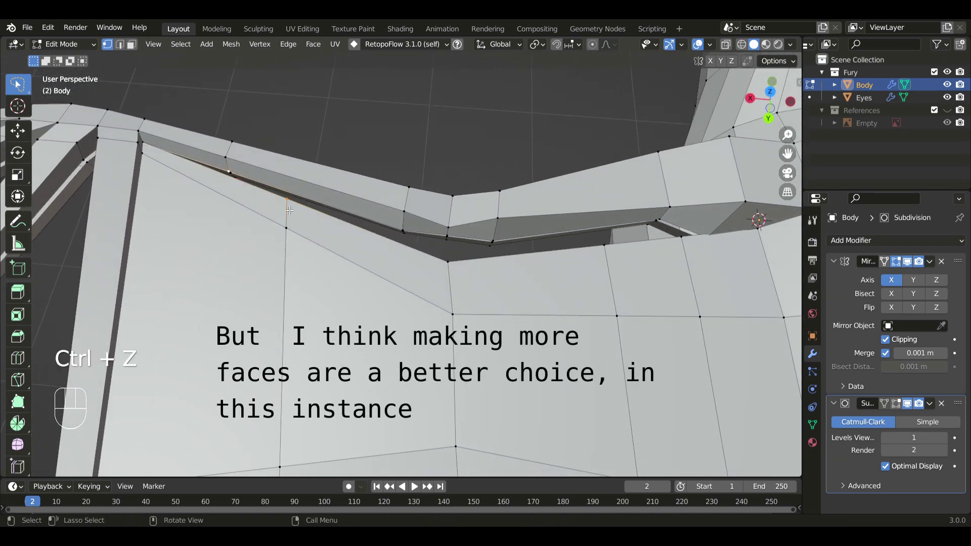
Fill a triangular face between the webbing's front corner vertex and the wing arm's lower vertices at its bend
shift+click(406, 231)
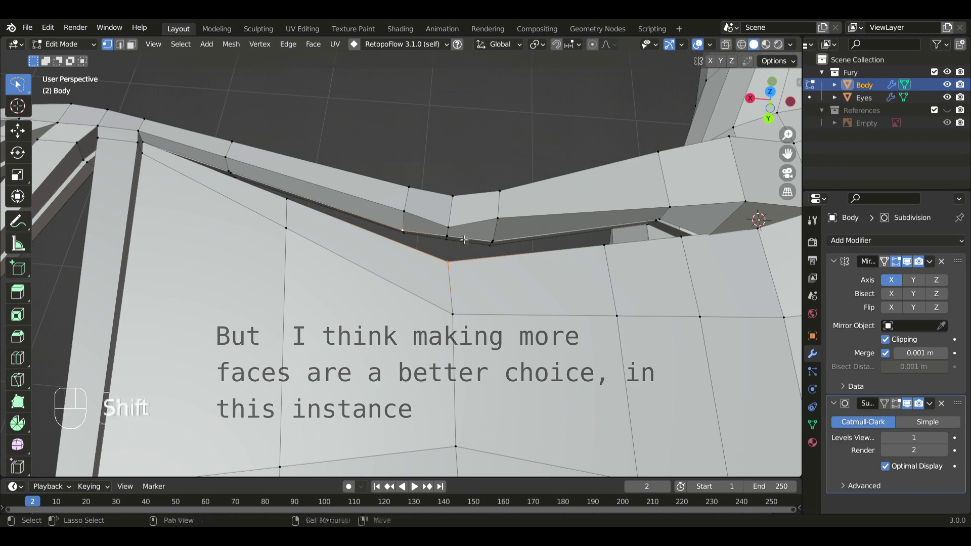
shift+click(493, 241)
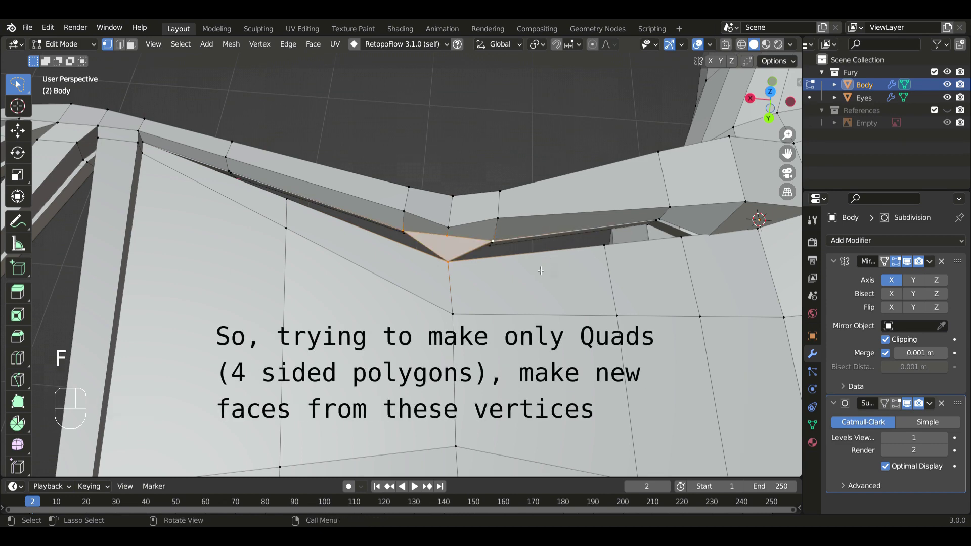
middle_drag(427, 253, 286, 205)
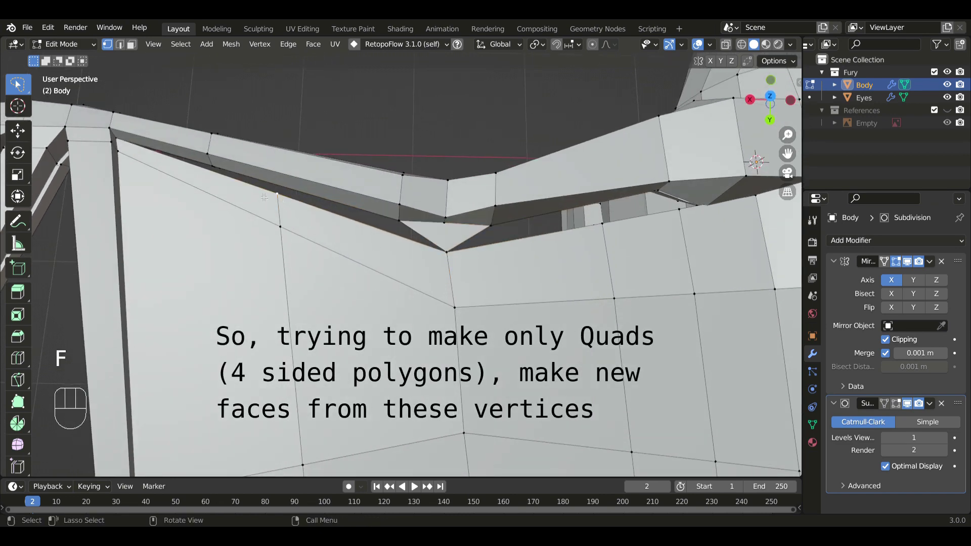
Fill the gap between the wing arm and the webbing's front edge with a face on the finger side of the bend
scroll(395, 229, up, 2)
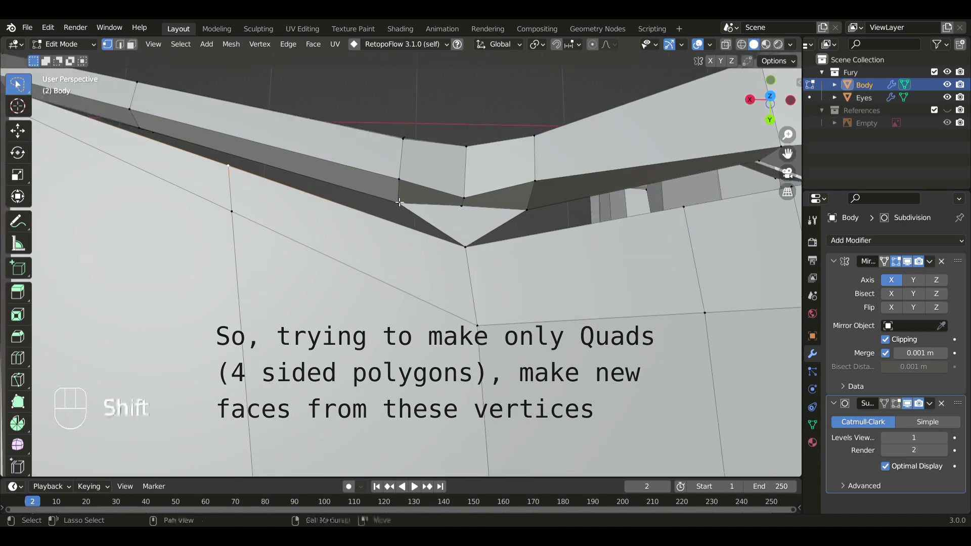
key(ctrl+z)
shift+click(136, 128)
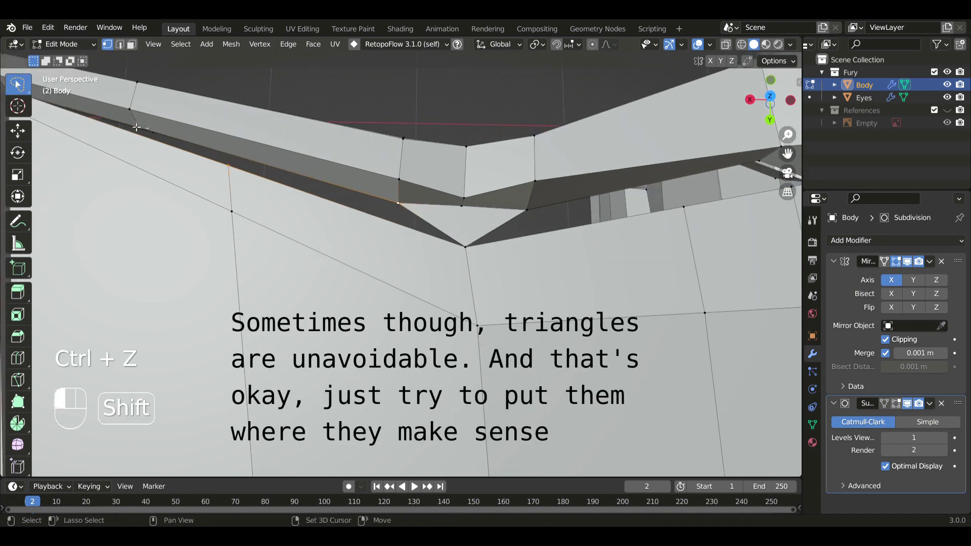
key(f)
scroll(493, 283, down, 3)
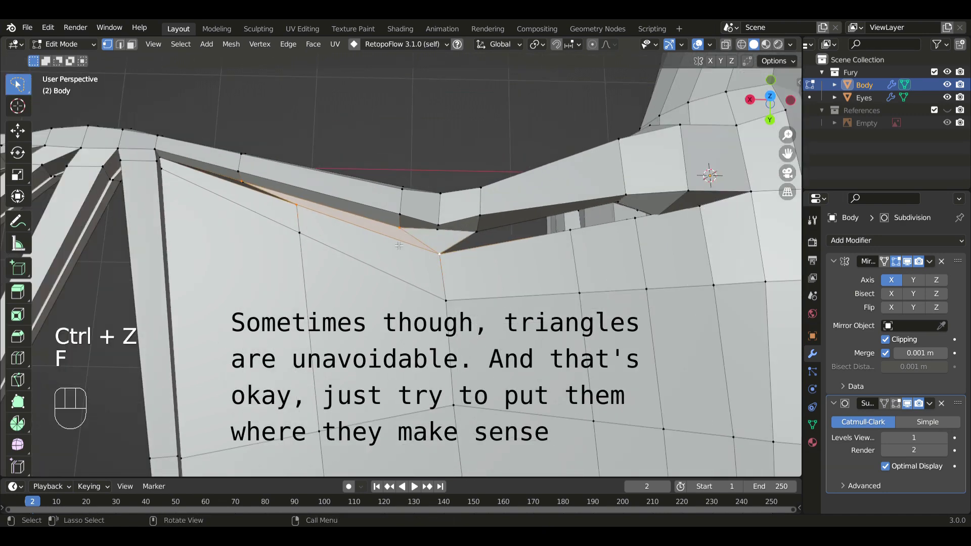
Fill a triangular face in the narrow crease between the finger base, the wing arm and the webbing's front edge
shift+middle_drag(248, 202, 411, 230)
scroll(382, 256, up, 2)
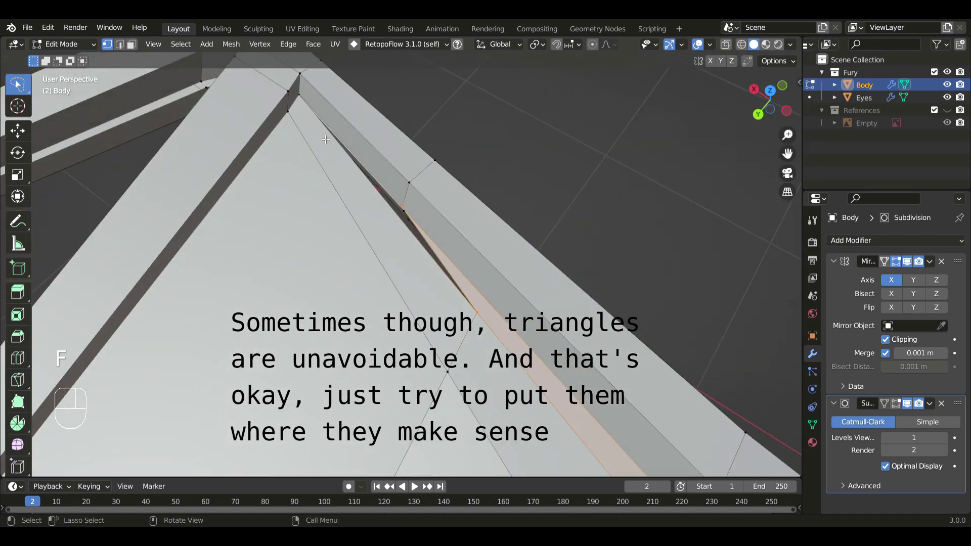
shift+click(406, 209)
shift+click(477, 313)
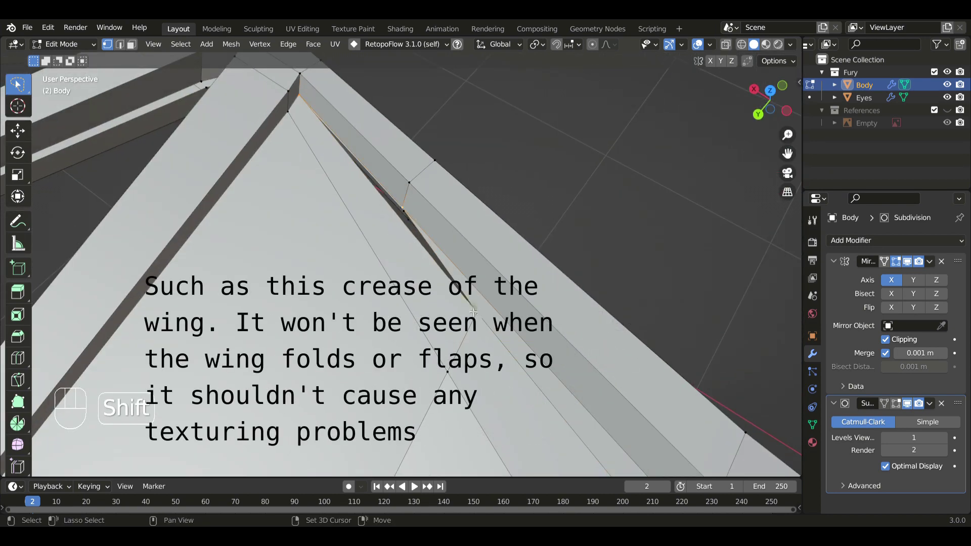
scroll(478, 316, down, 2)
key(f)
middle_drag(480, 319, 434, 310)
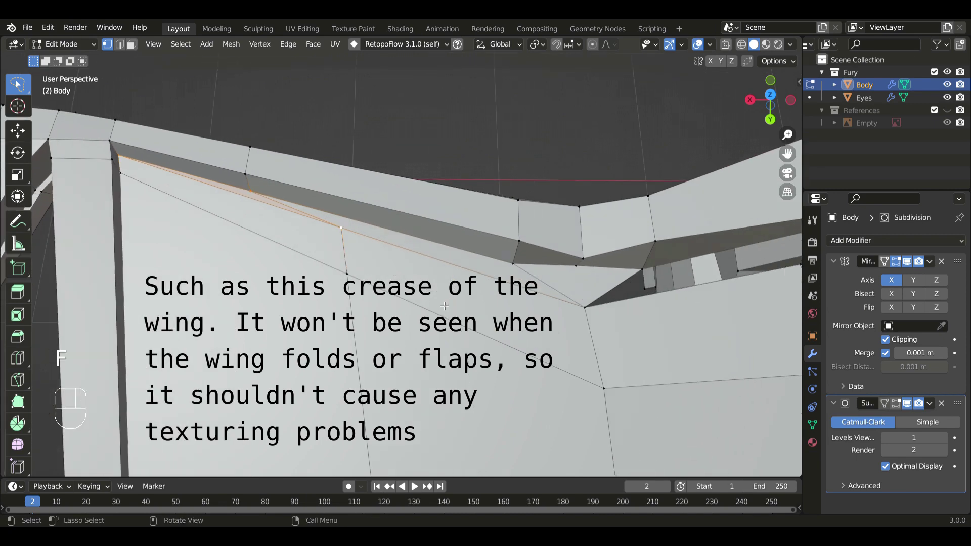
Fill a face between the wing arm and the webbing's front edge on the body side of the arm's bend
scroll(495, 294, down, 3)
shift+middle_drag(508, 290, 347, 288)
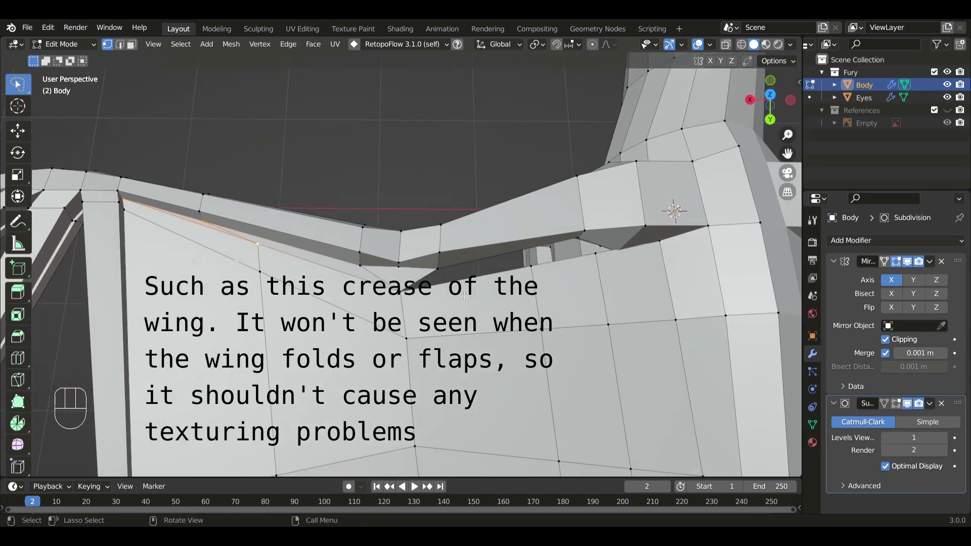
middle_drag(464, 295, 519, 247)
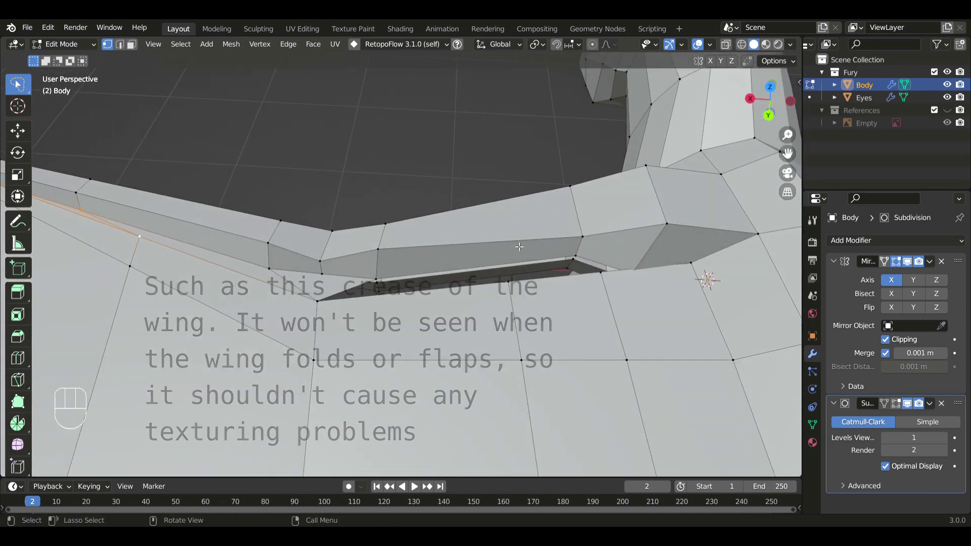
click(591, 258)
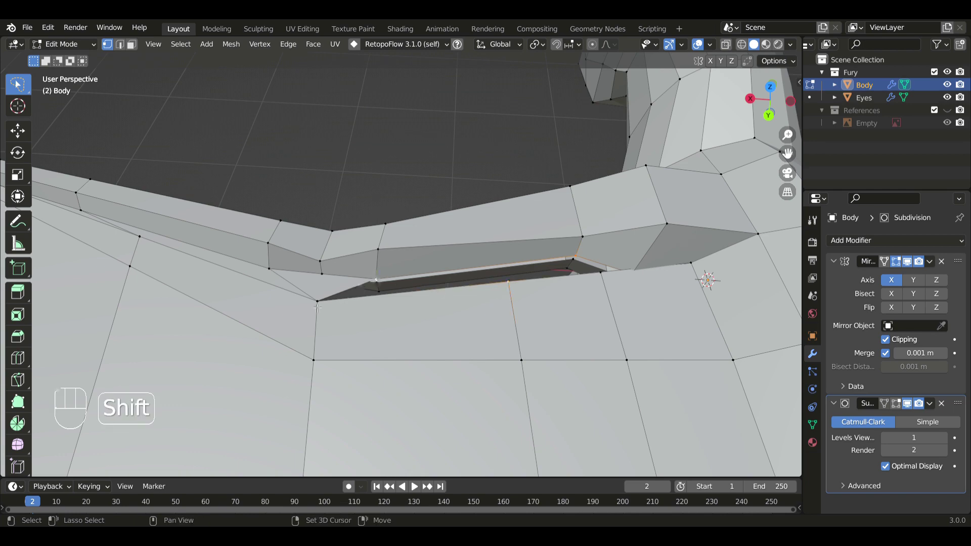
key(f)
Select the wing arm's rear vertices near the shoulder and move them about 0.06 m forward along the global Y axis
shift+middle_drag(562, 284, 405, 289)
middle_drag(412, 291, 441, 314)
key(alt+z)
middle_drag(423, 274, 383, 363)
drag(413, 282, 419, 291)
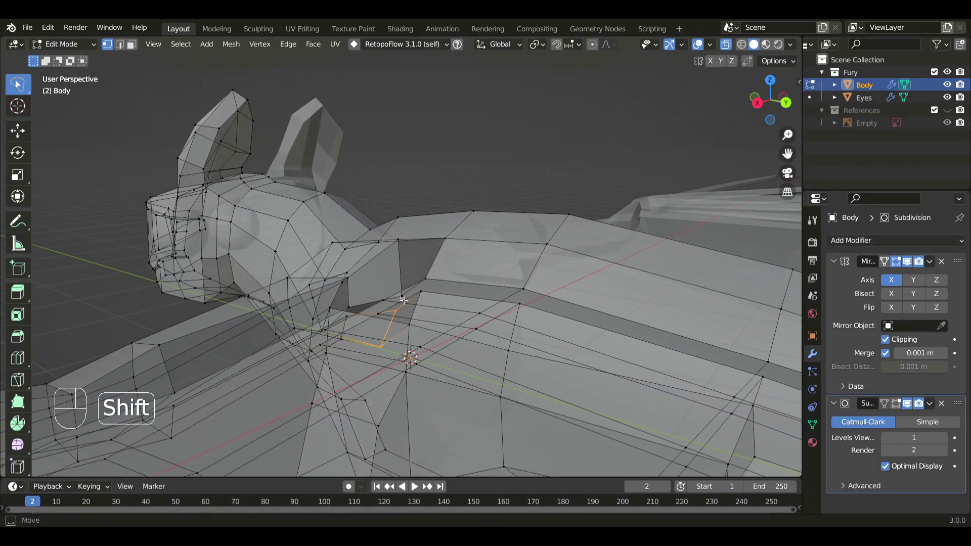
key(alt+z)
scroll(404, 300, up, 5)
key(g)
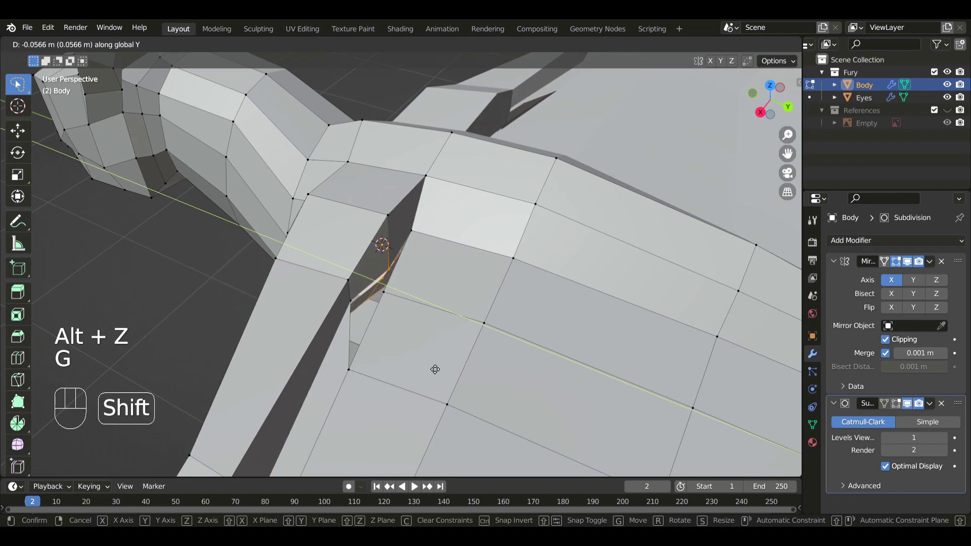
click(435, 369)
Fill the remaining top-side gap between the shoulder and the webbing's front edge with new faces
middle_drag(435, 369, 420, 249)
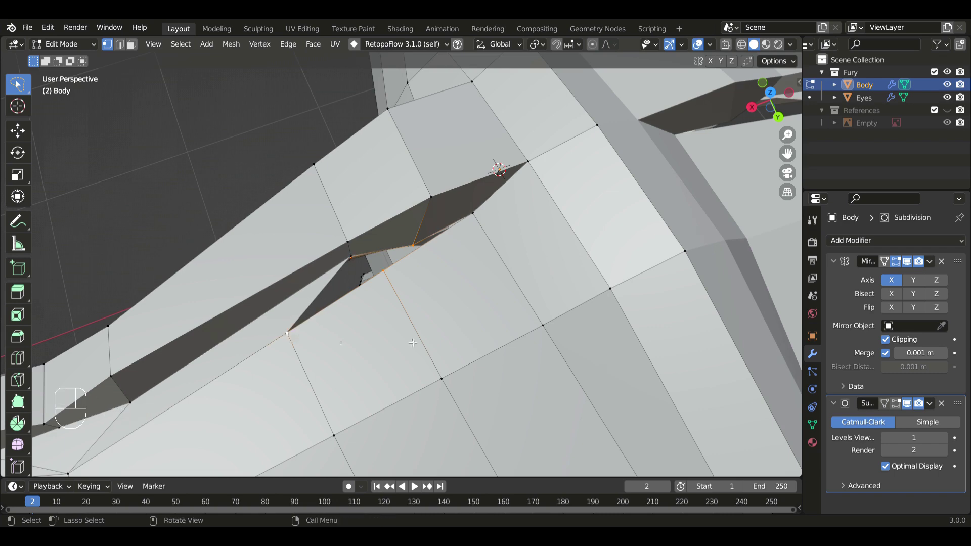
middle_drag(413, 343, 430, 284)
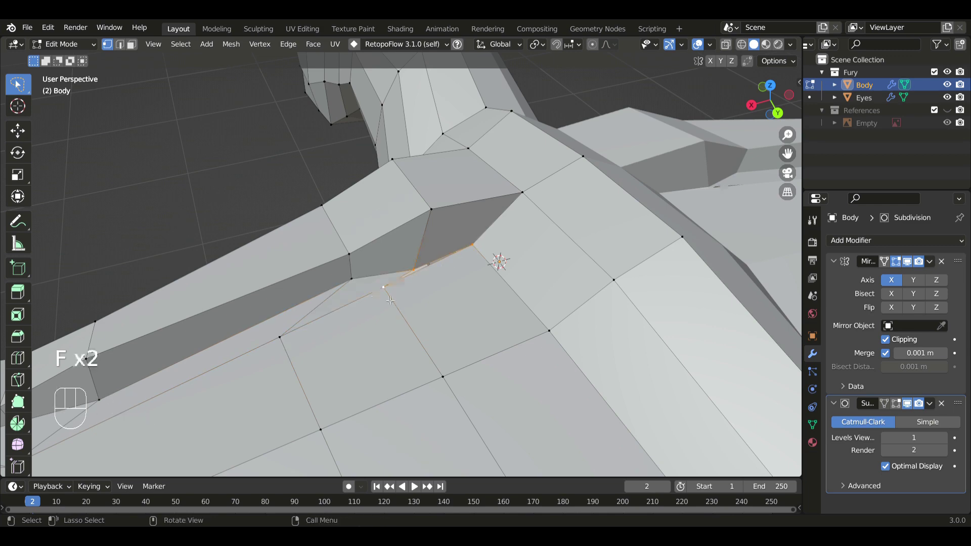
scroll(390, 300, down, 7)
Add an edge between two vertices on the wing's top side using Connect Vertex Path
mouse_move(401, 334)
middle_down()
mouse_move(387, 353)
mouse_move(405, 320)
middle_up()
mouse_move(312, 296)
middle_down()
mouse_move(315, 332)
mouse_move(317, 284)
middle_up()
scroll(314, 333, up, 4)
right_click(320, 308)
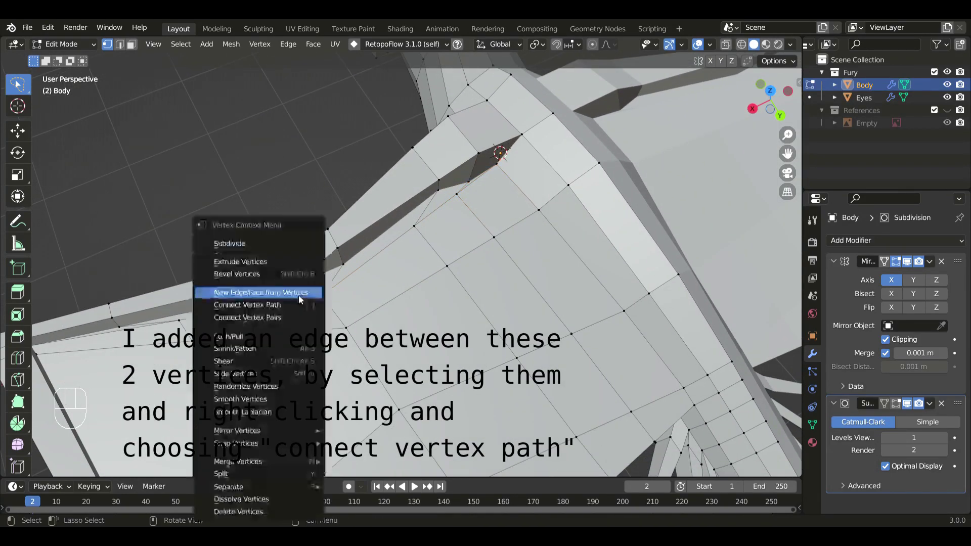
click(269, 305)
On the wing's underside, fill the face at the arm's bend and split it with Connect Vertex Path
middle_drag(340, 328, 296, 261)
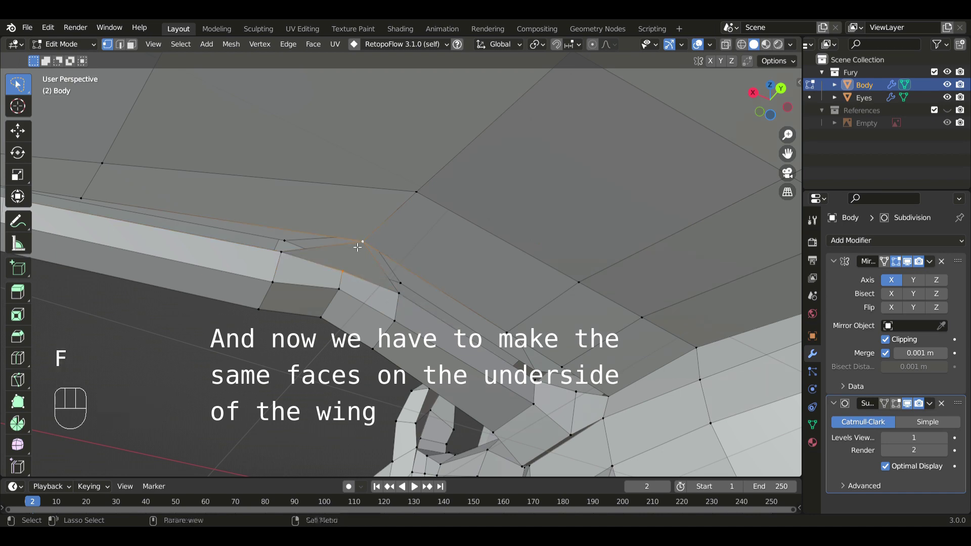
right_click(454, 208)
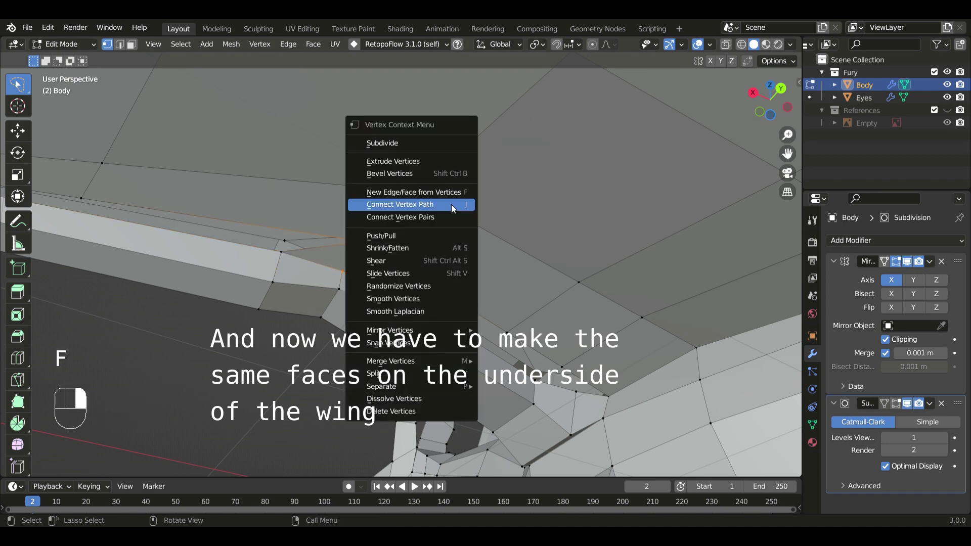
click(386, 204)
Fill the underside gap between the webbing and the wing arm from the bend to the shoulder, matching the top faces
middle_drag(397, 279, 537, 293)
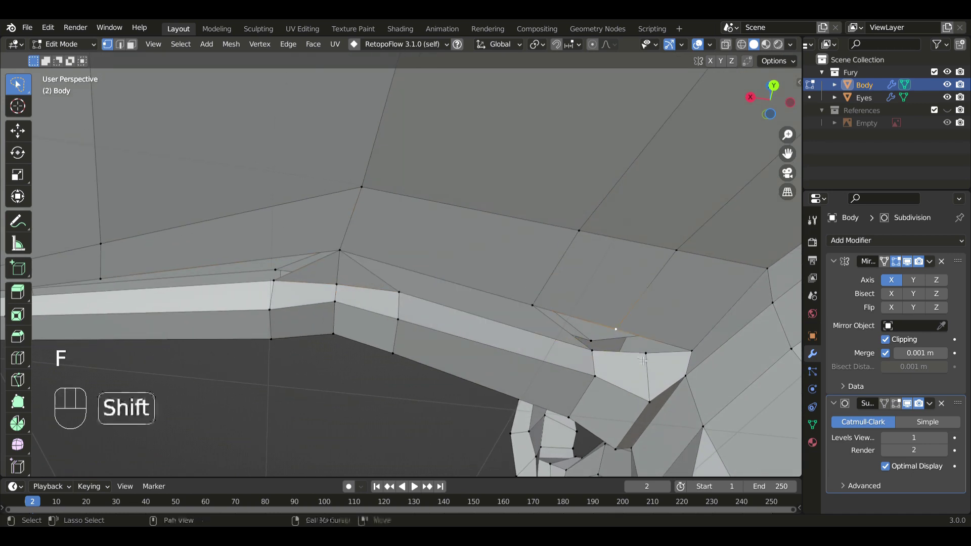
middle_drag(587, 355, 603, 374)
key(f)
key(alt+z)
key(alt+z)
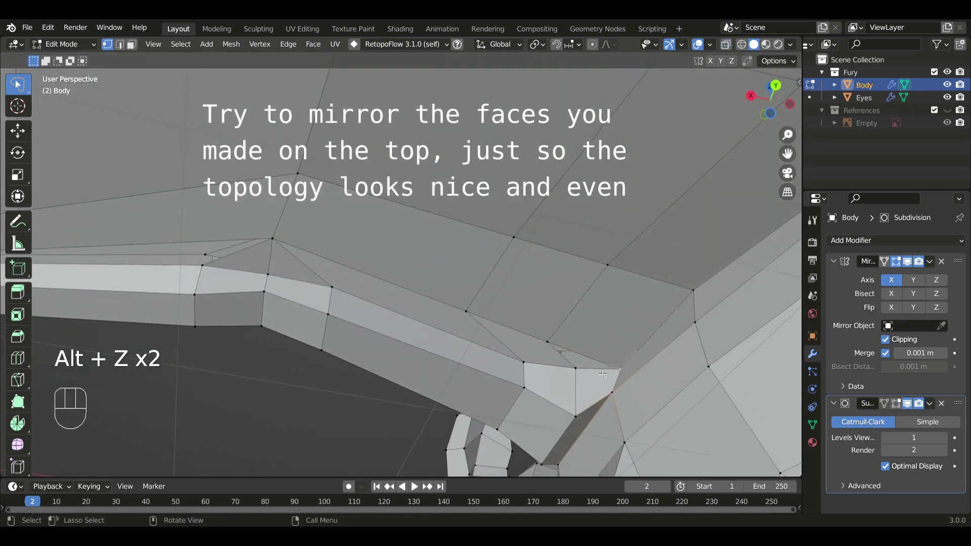
key(f)
Fill the underside gap between the webbing and the wing arm from the bend out to the finger base
shift+middle_drag(550, 343, 504, 312)
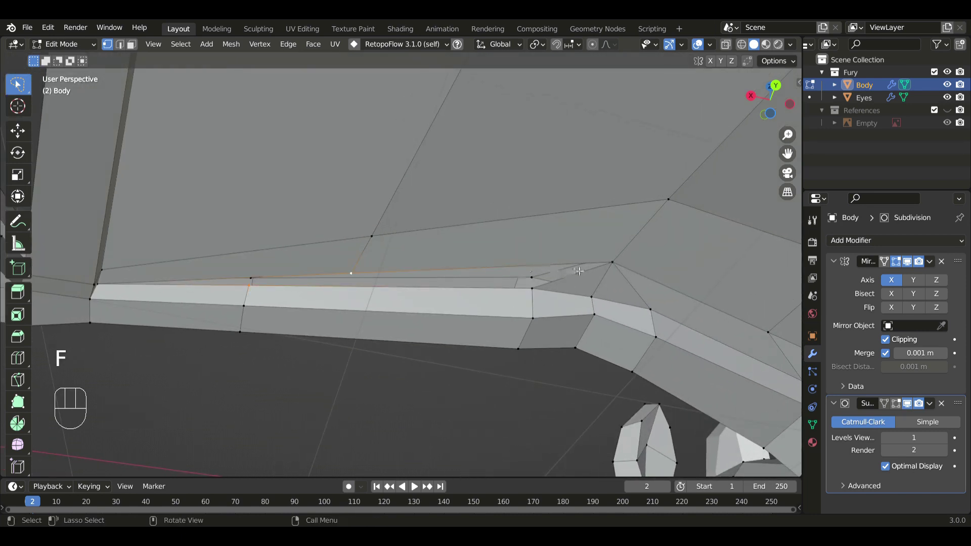
shift+middle_drag(242, 269, 316, 293)
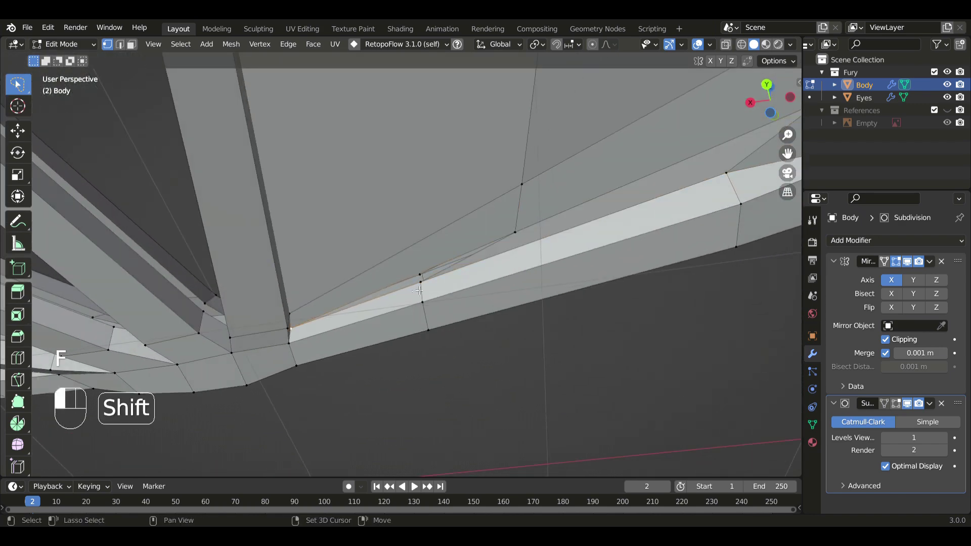
middle_drag(517, 236, 453, 371)
key(f)
Examine the smoothed wings and body from several angles in Object Mode with the overlays hidden
scroll(453, 371, down, 3)
key(Tab)
scroll(497, 266, down, 3)
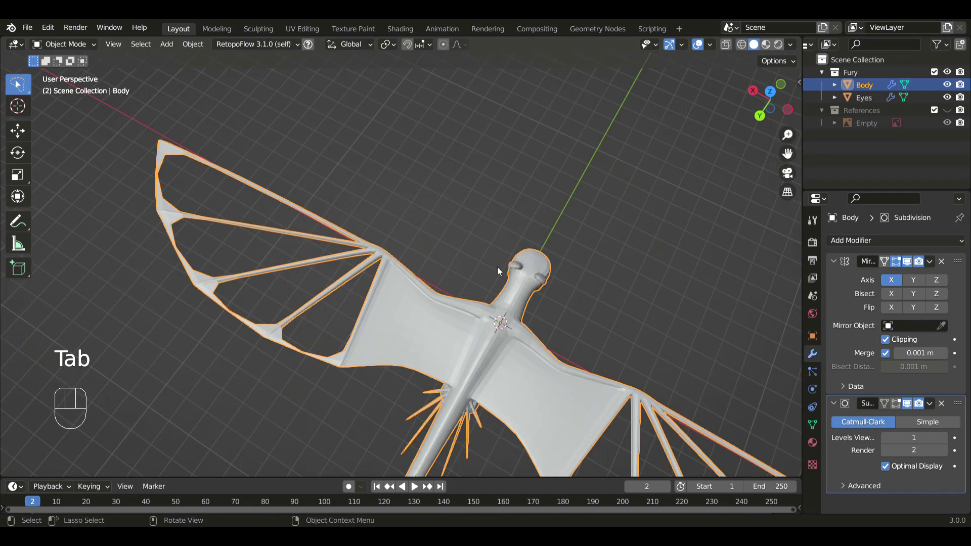
middle_drag(497, 266, 350, 305)
key(shift+alt+z)
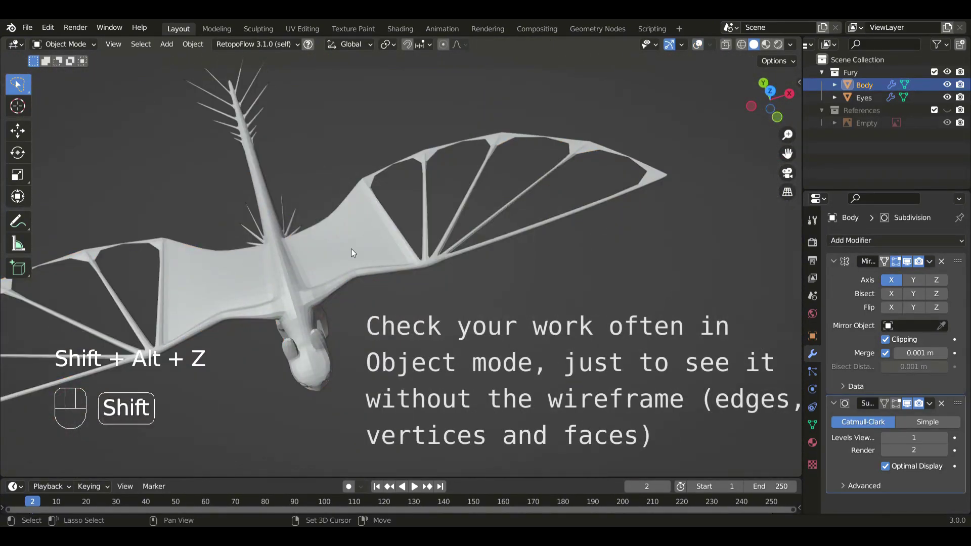
middle_drag(351, 248, 509, 277)
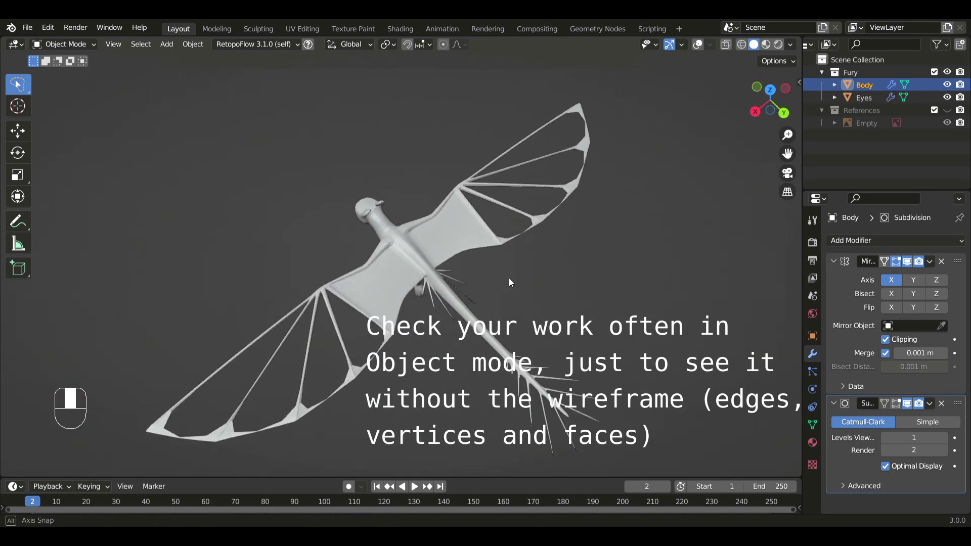
scroll(509, 278, up, 6)
middle_drag(535, 321, 439, 276)
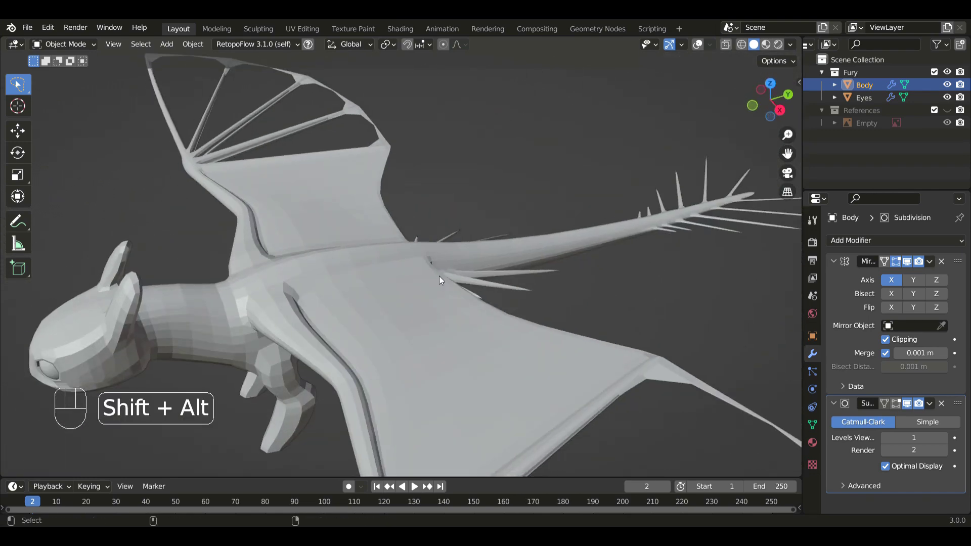
Restore the overlays, return to Edit Mode with edge selection, and fill the outermost top-side face between the wing's two innermost fingers
key(shift+alt+z)
key(Tab)
key(KP_7)
scroll(498, 282, down, 3)
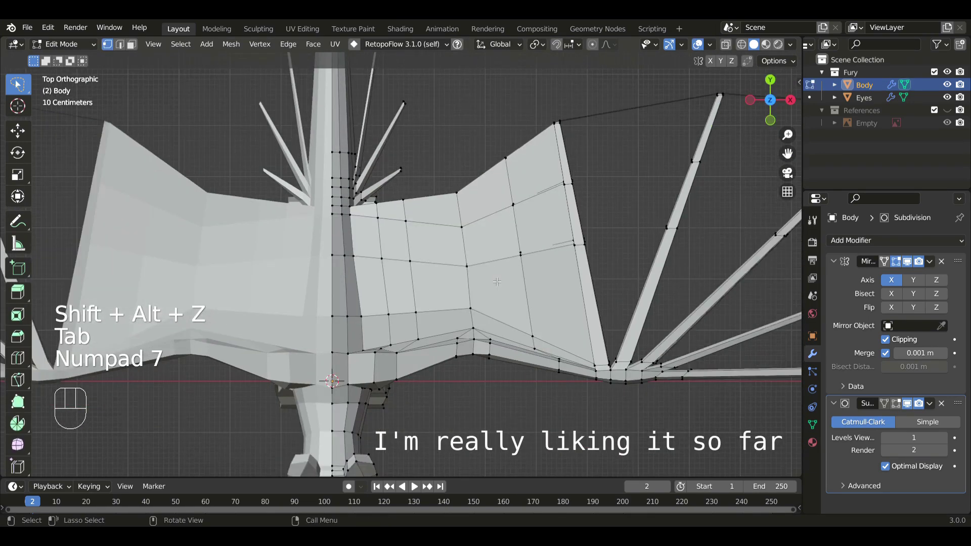
shift+middle_drag(627, 230, 481, 268)
scroll(496, 332, up, 1)
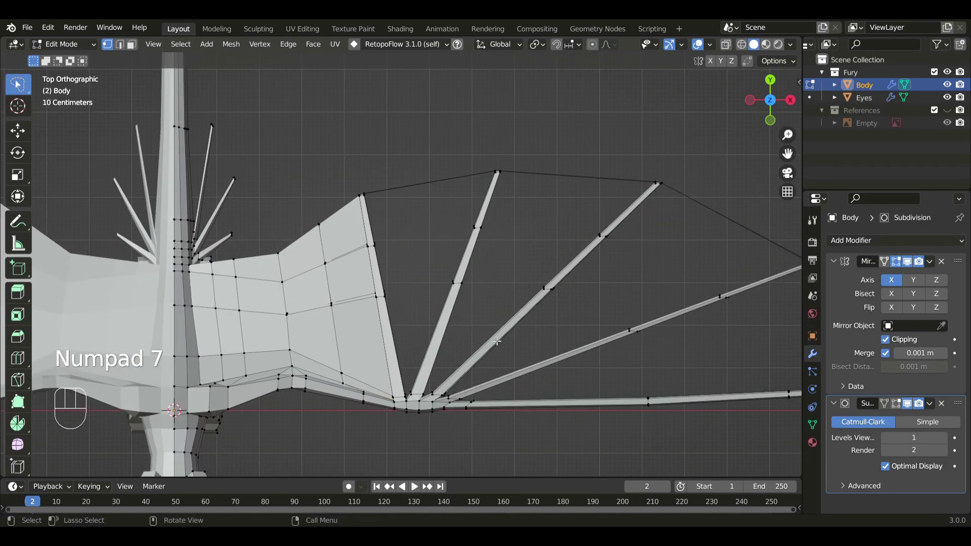
middle_drag(606, 180, 338, 320)
scroll(344, 323, up, 3)
scroll(349, 325, up, 1)
key(2)
shift+middle_drag(414, 298, 526, 243)
scroll(460, 214, up, 2)
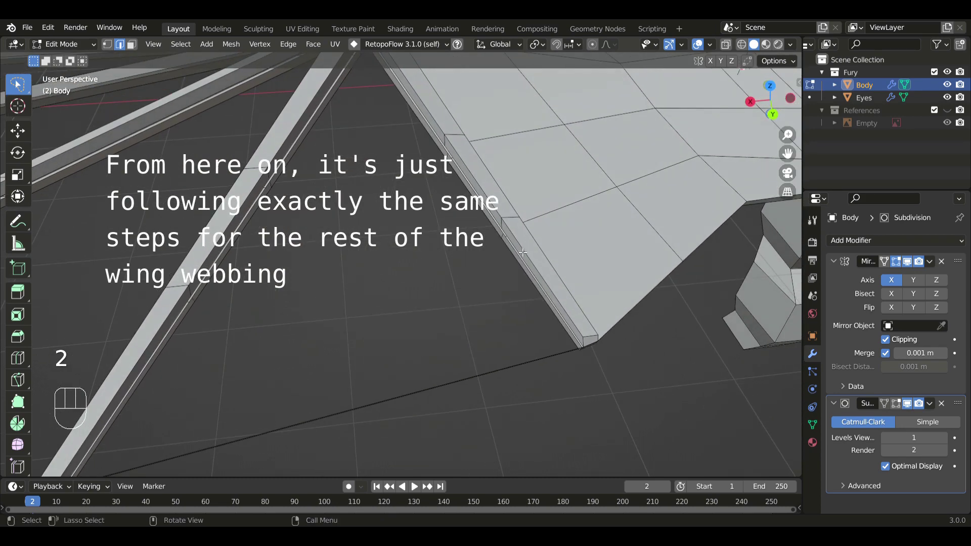
middle_drag(335, 263, 188, 295)
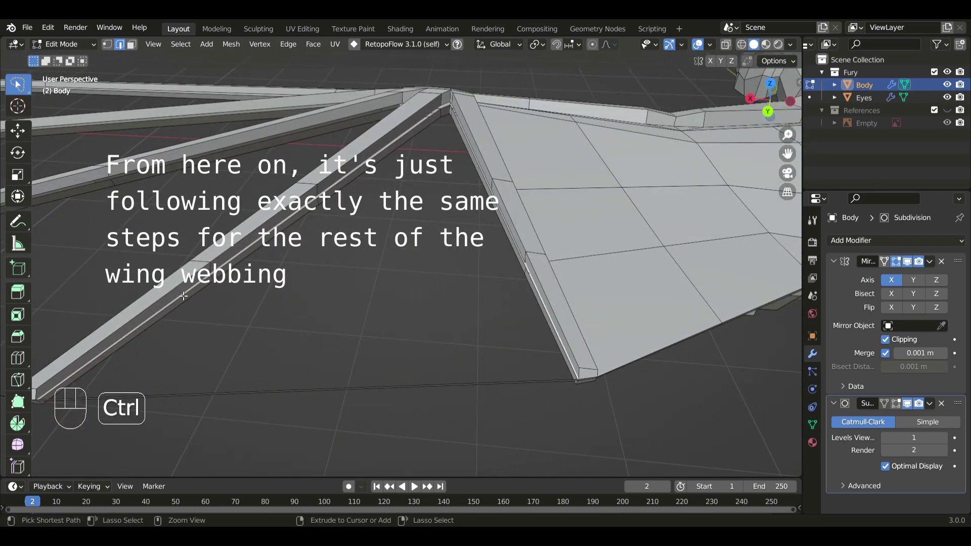
ctrl+click(183, 296)
middle_drag(329, 295, 424, 234)
key(f)
Fill the middle and innermost top-side webbing faces between the two innermost fingers, up to their shared base
scroll(364, 248, up, 3)
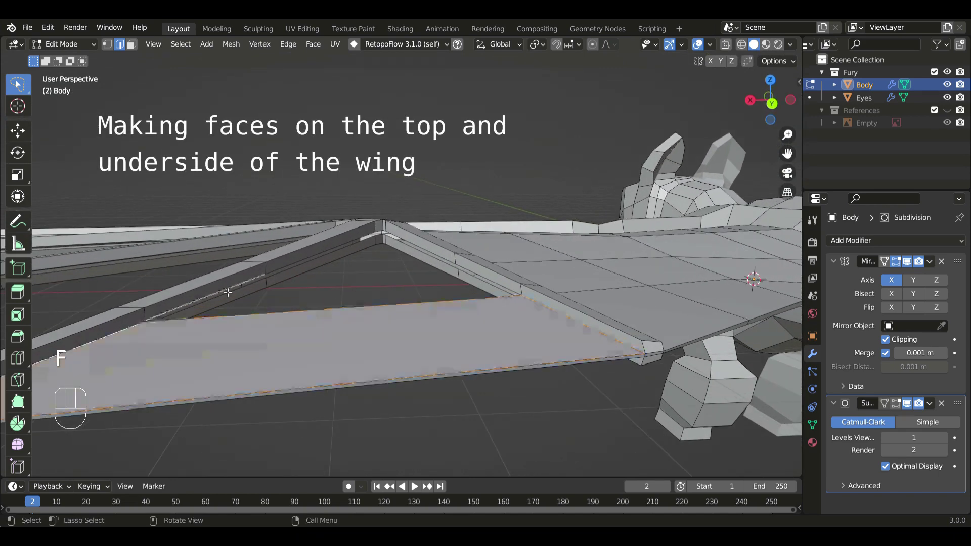
key(f)
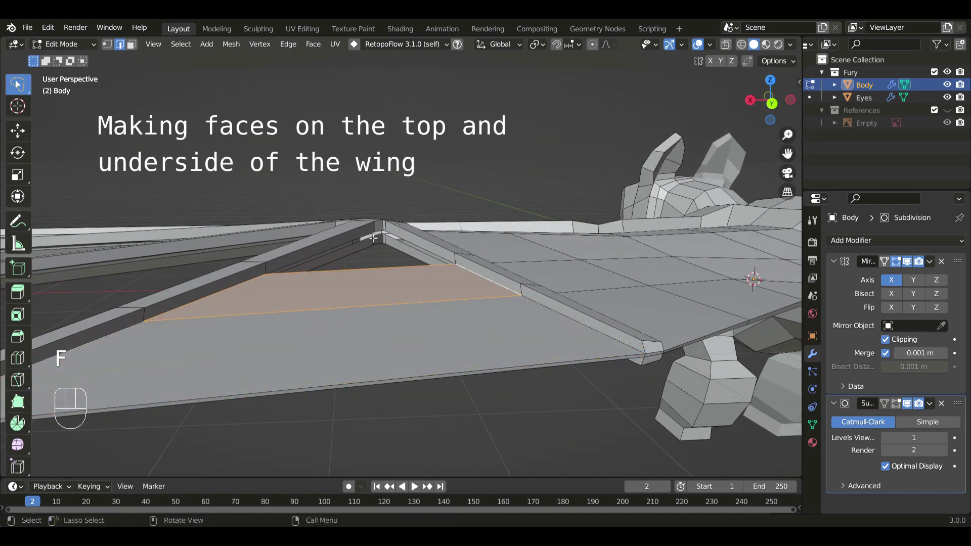
alt+shift+click(430, 251)
middle_drag(445, 173, 441, 227)
shift+middle_drag(429, 122, 411, 248)
shift+click(410, 282)
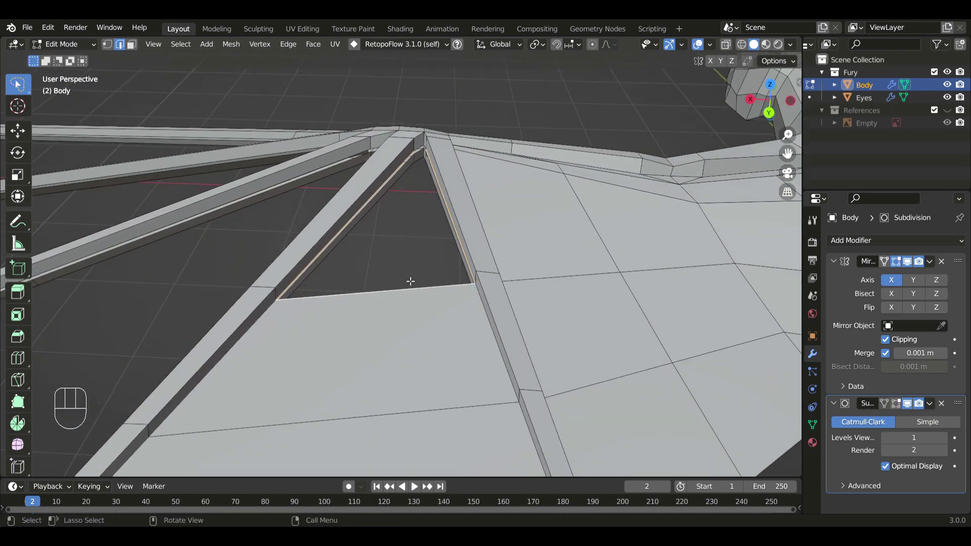
key(f)
Close the small remaining opening on the top side where the two innermost fingers meet
click(412, 147)
key(KP_Decimal)
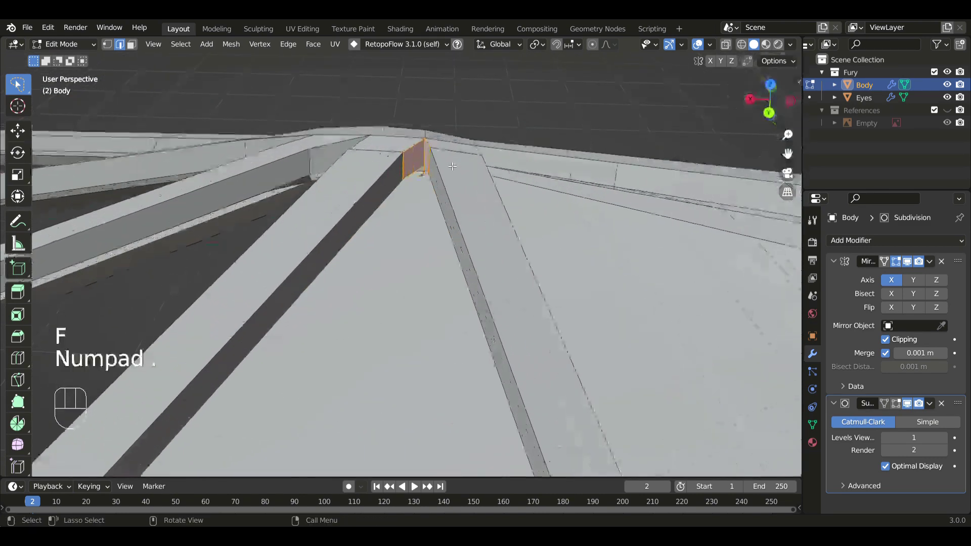
click(398, 294)
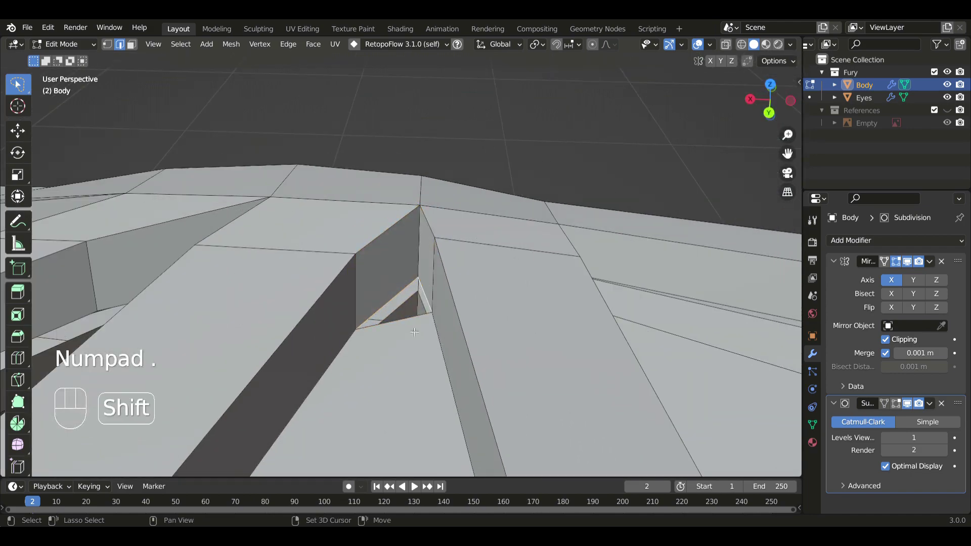
key(f)
scroll(414, 332, down, 13)
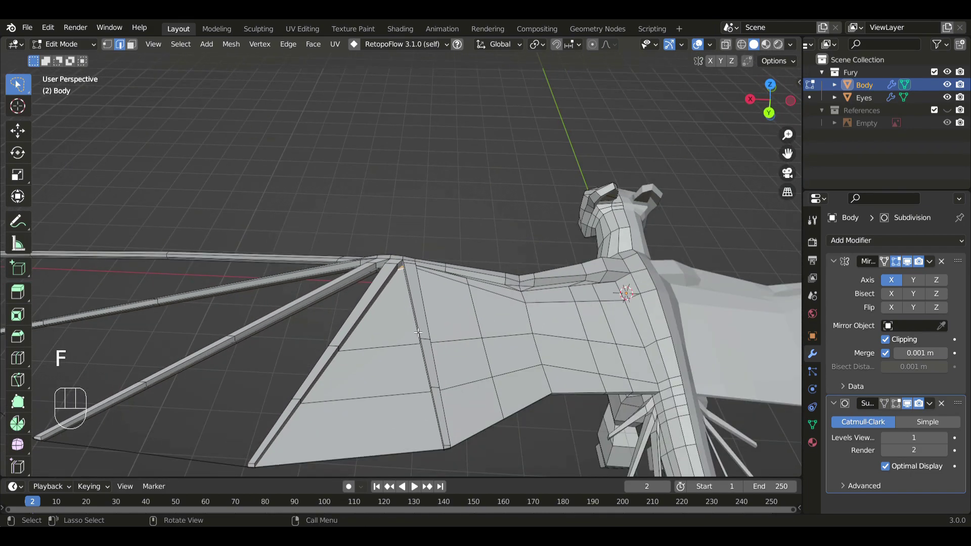
On the wing's underside, fill the outer and middle webbing faces between the two innermost fingers
middle_drag(421, 333, 446, 188)
shift+middle_drag(446, 188, 456, 280)
scroll(412, 240, up, 4)
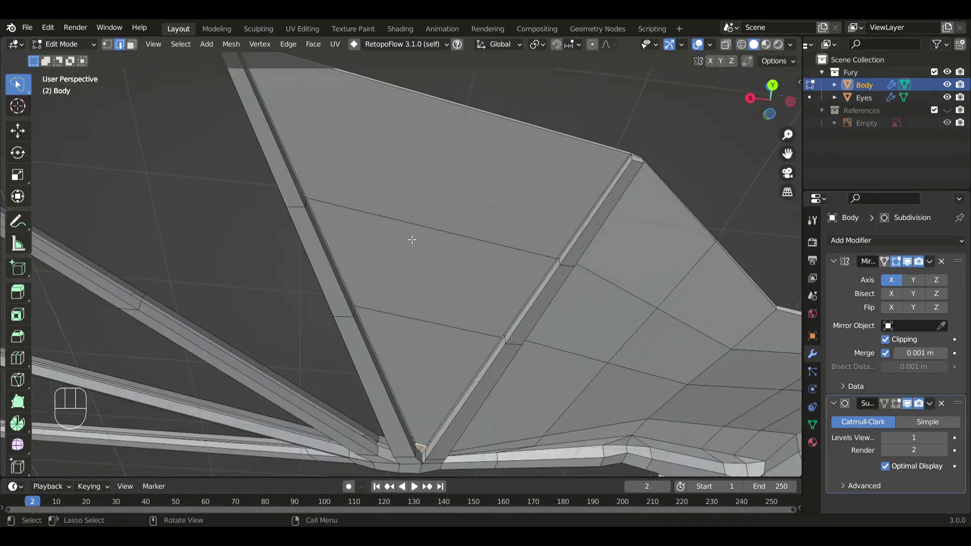
middle_drag(357, 214, 297, 230)
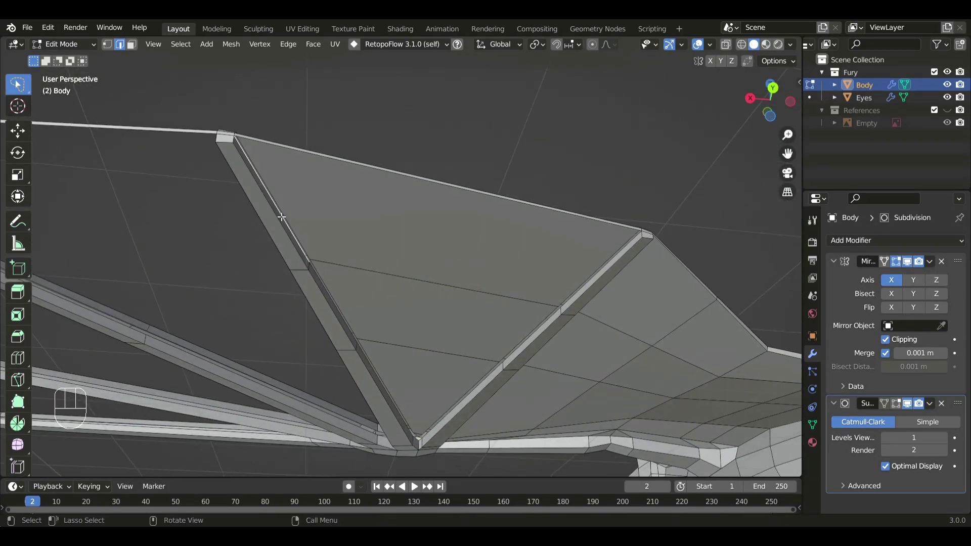
shift+click(368, 187)
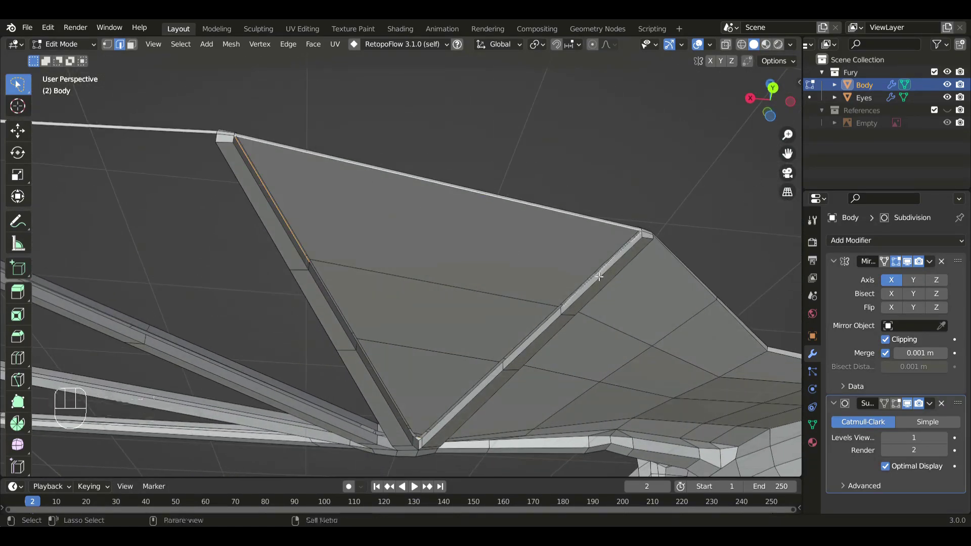
key(f)
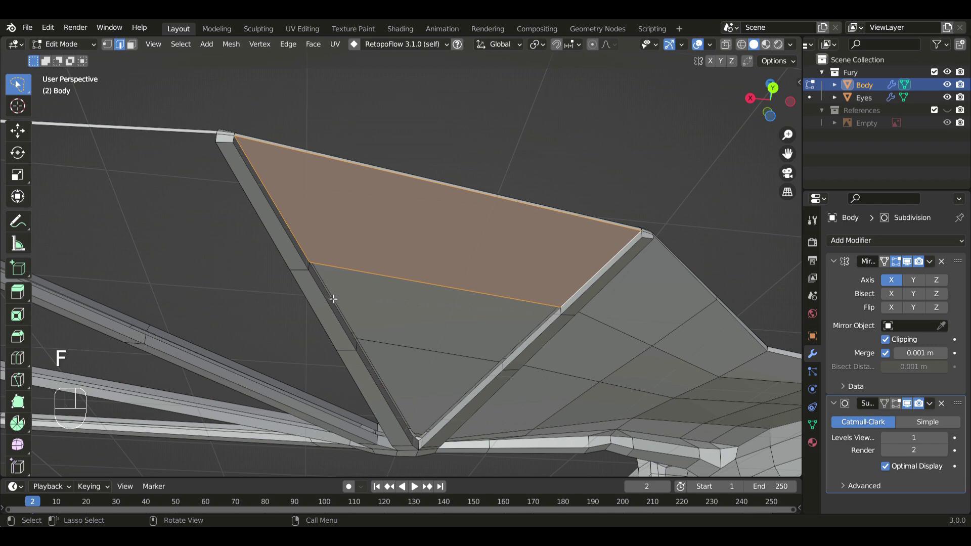
click(333, 299)
ctrl+click(550, 324)
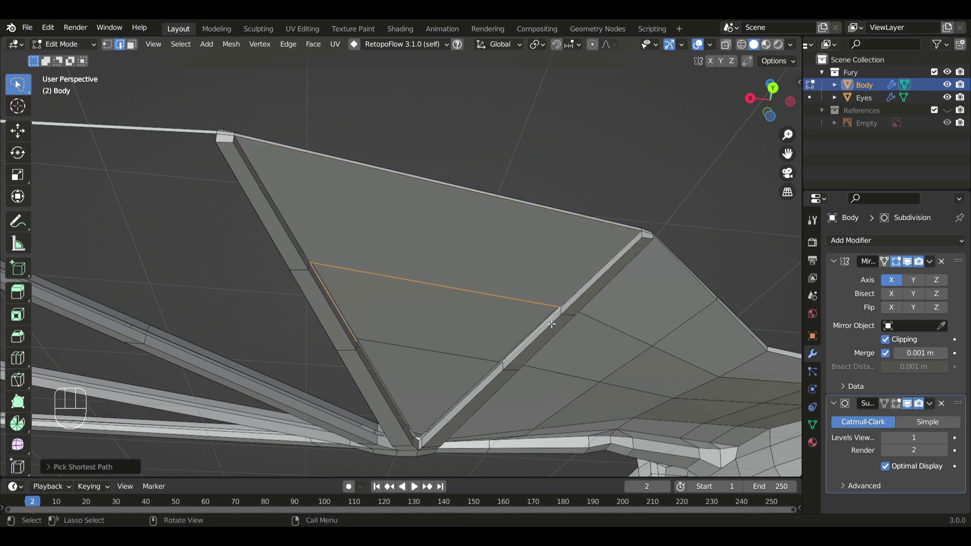
key(f)
Fill the innermost underside webbing face between the two innermost fingers, next to their base
middle_drag(464, 384, 459, 268)
scroll(444, 313, up, 3)
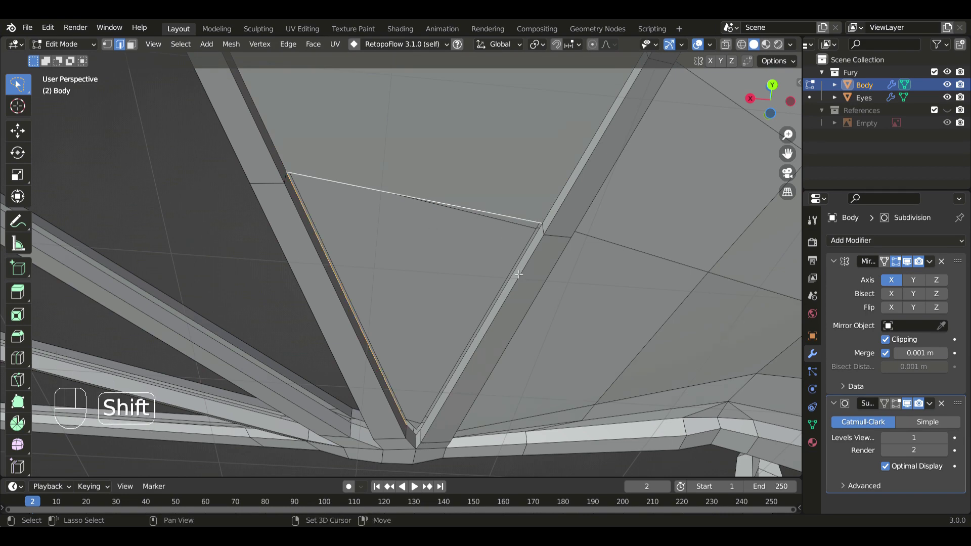
middle_drag(519, 274, 426, 455)
key(f)
key(KP_Decimal)
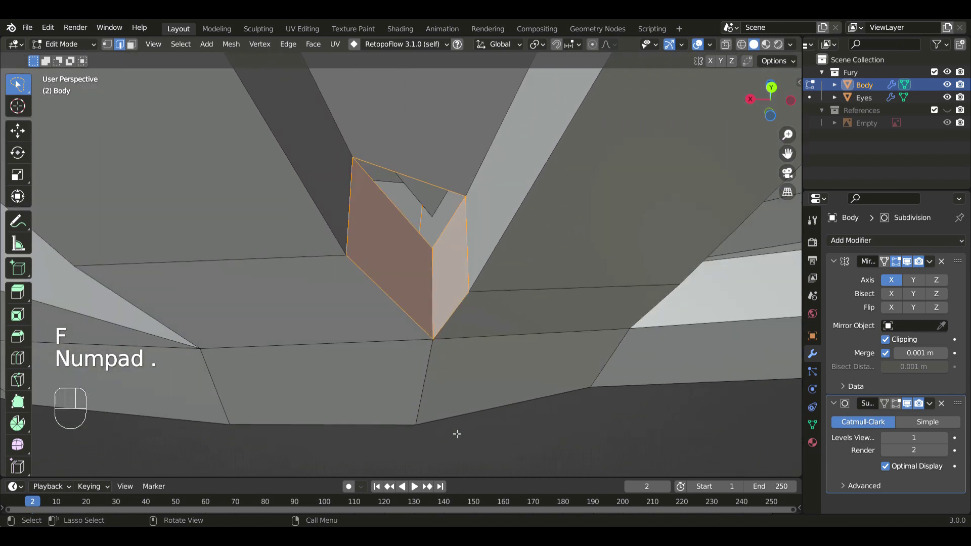
Close the small underside opening where the two innermost fingers meet
click(388, 210)
scroll(455, 249, down, 10)
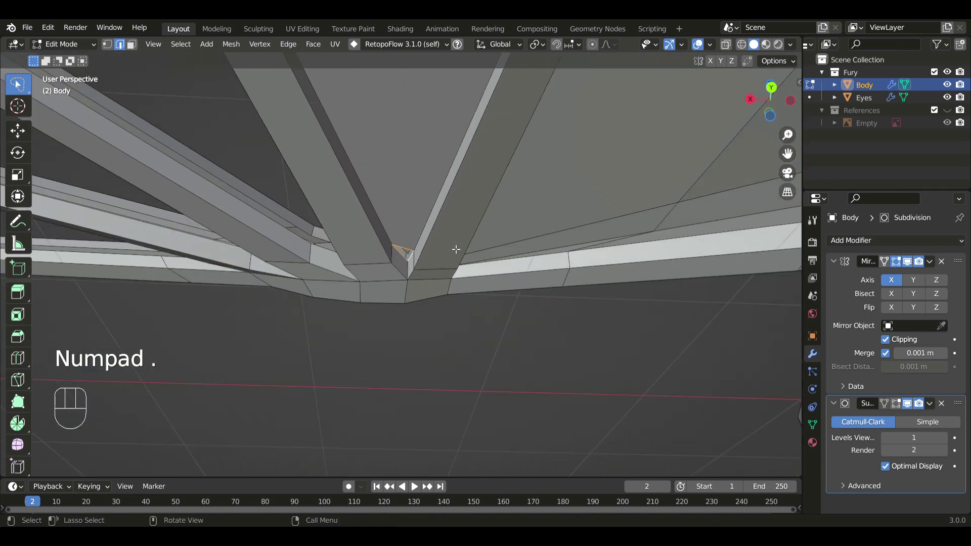
key(f)
scroll(456, 249, up, 3)
scroll(456, 249, down, 6)
Add a single loop cut down the middle of the new web between the two innermost fingers
mouse_move(455, 249)
middle_down()
mouse_move(455, 351)
mouse_move(455, 258)
middle_up()
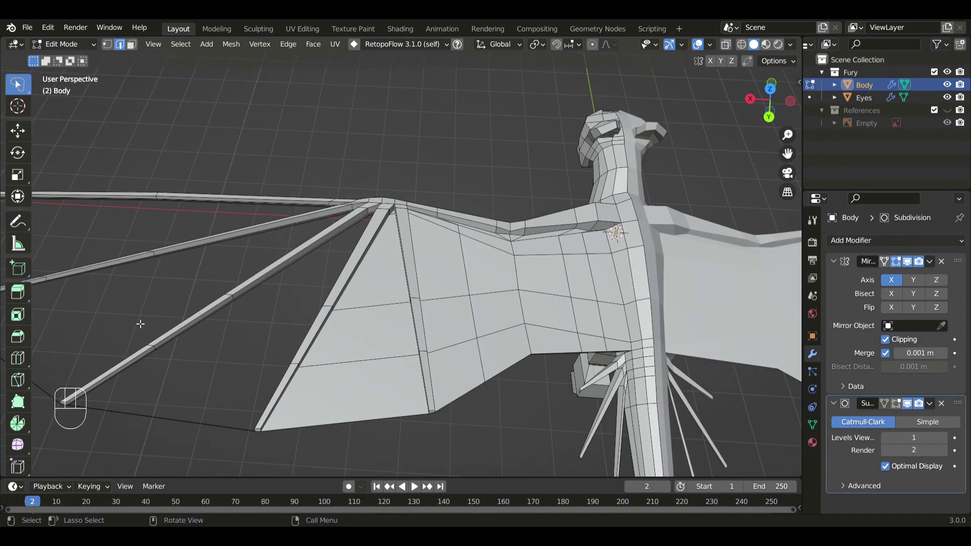
click(18, 358)
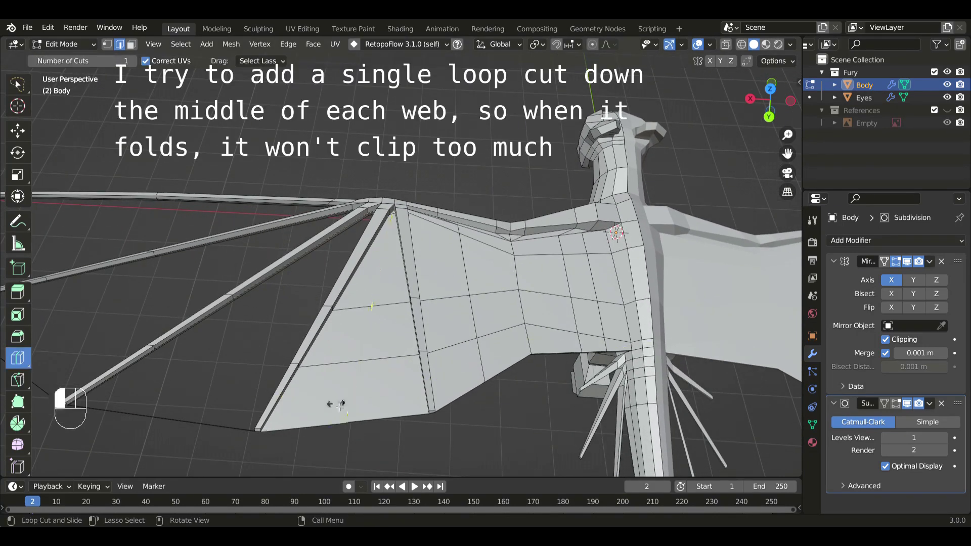
click(17, 85)
scroll(380, 127, up, 5)
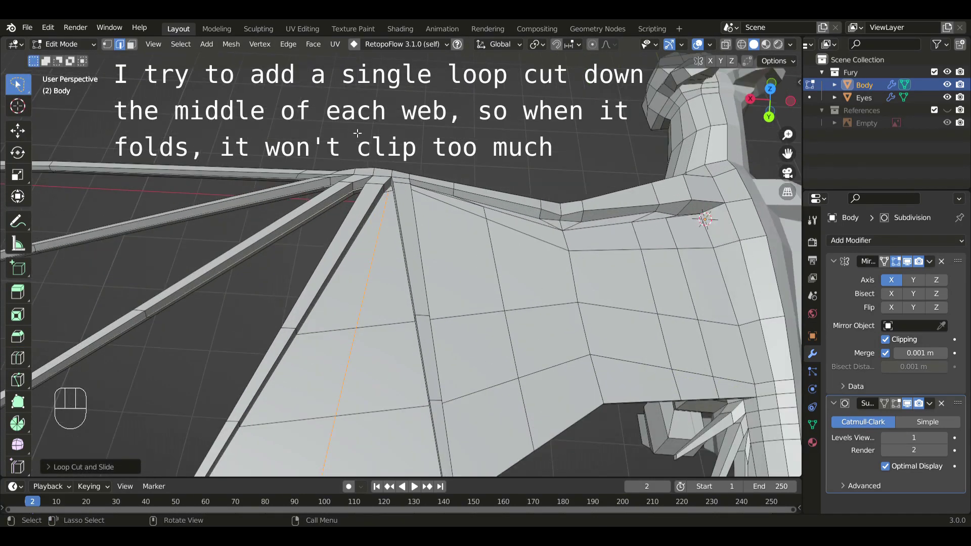
On the top side, join the end of the loop cut to the finger-base corner with Connect Vertex Path
key(1)
shift+middle_drag(380, 126, 433, 215)
scroll(434, 215, up, 2)
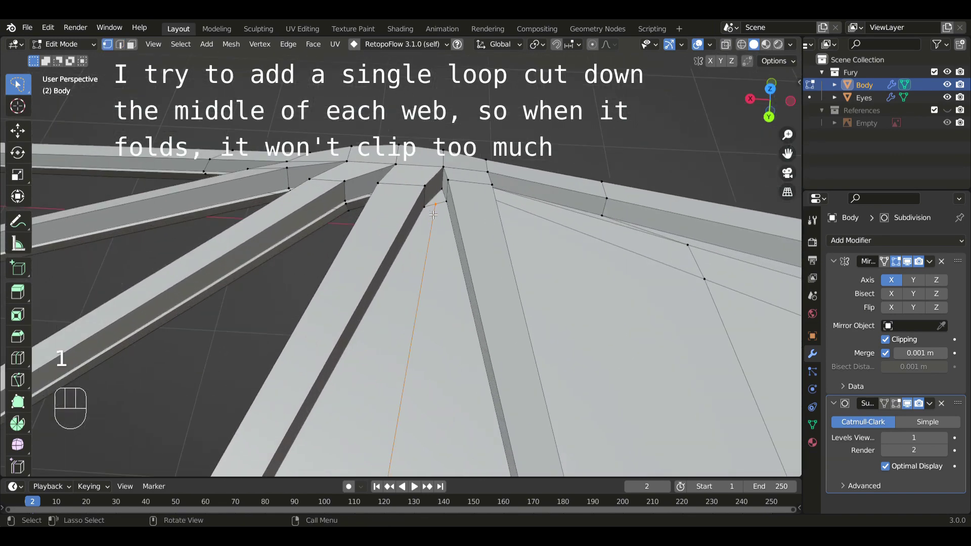
shift+click(441, 194)
right_click(410, 191)
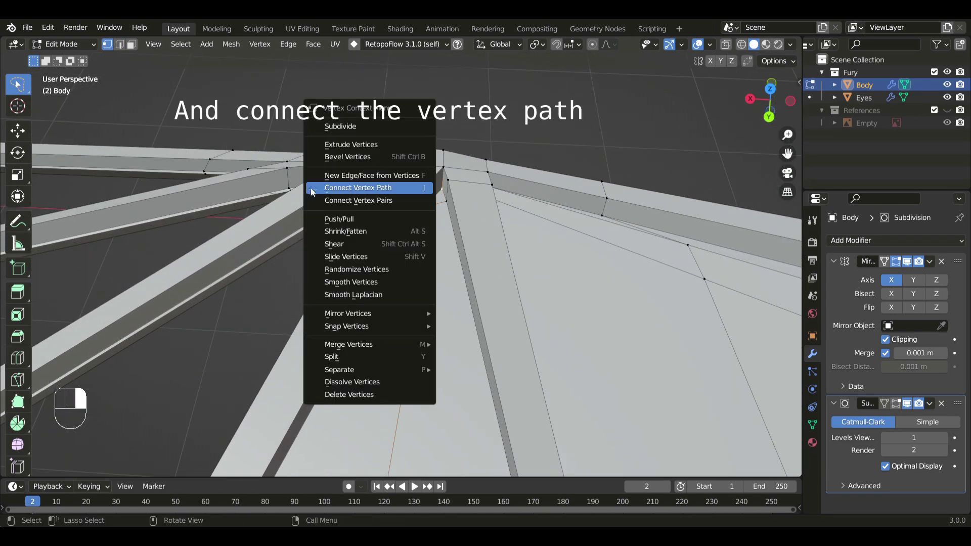
click(312, 192)
Join the loop cut's underside end to the finger-base corner with Connect Vertex Path
middle_drag(324, 192, 464, 151)
scroll(445, 252, up, 4)
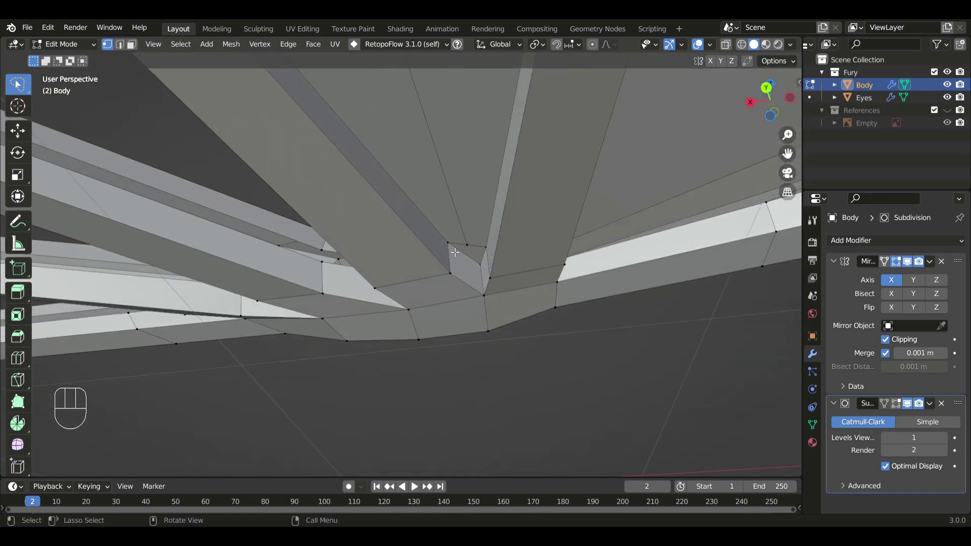
right_click(433, 238)
click(432, 238)
middle_drag(432, 238, 507, 233)
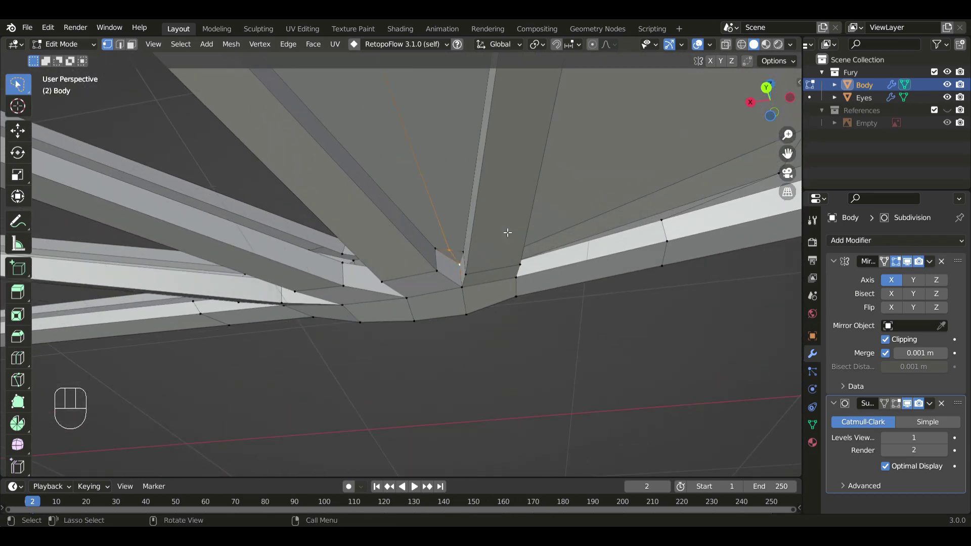
Show the Subdivision smoothing in Edit Mode and examine the wings from the top view in both Edit and Object Mode
key(KP_7)
scroll(508, 233, down, 3)
shift+middle_drag(381, 128, 422, 300)
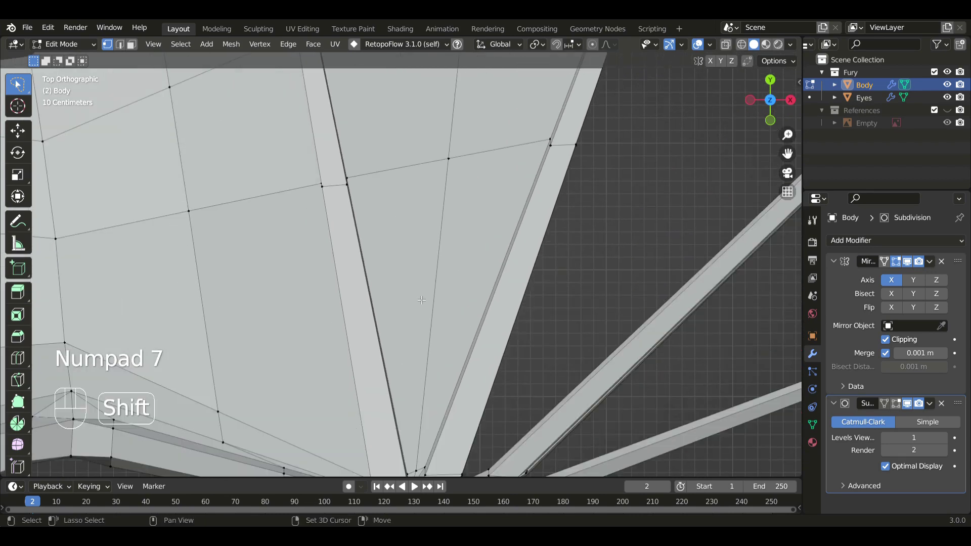
scroll(422, 300, down, 6)
shift+middle_drag(436, 250, 439, 259)
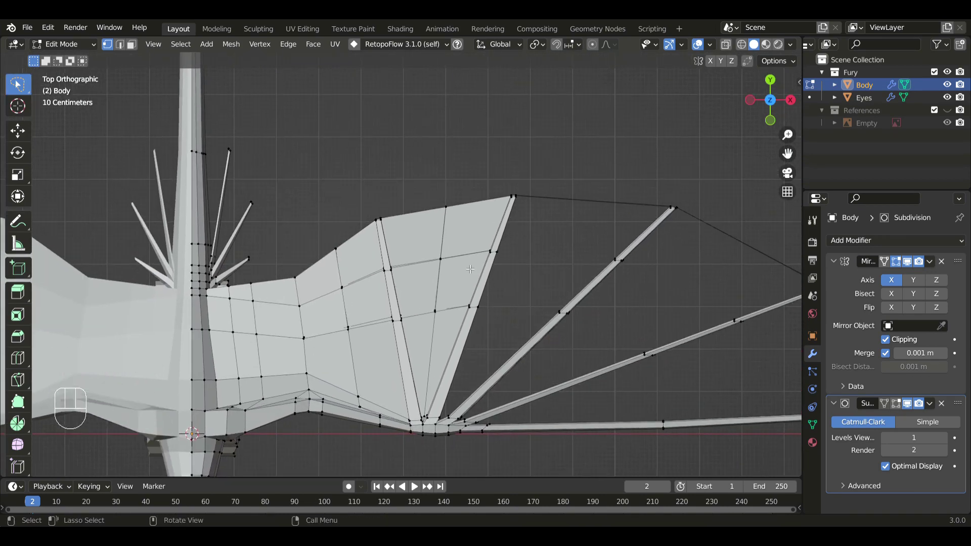
click(897, 404)
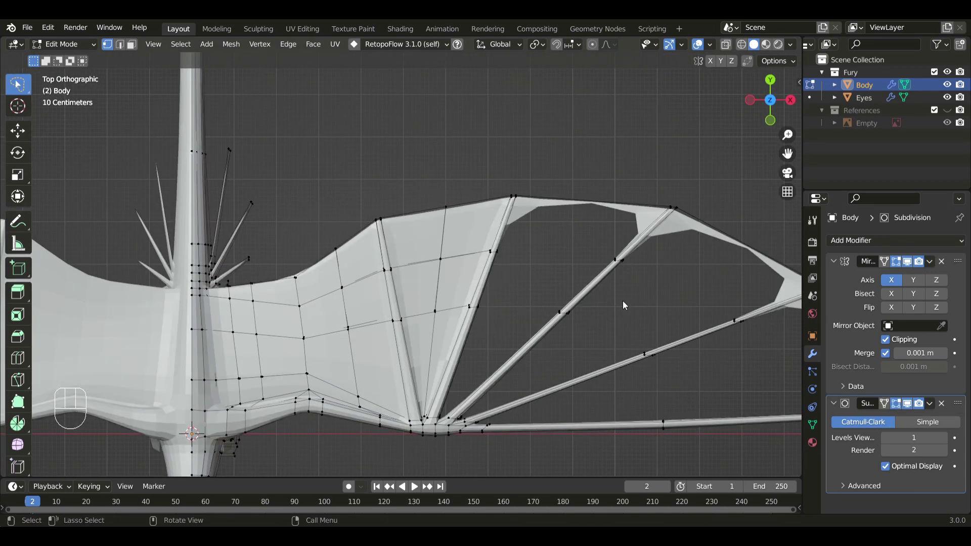
key(Tab)
scroll(396, 309, down, 6)
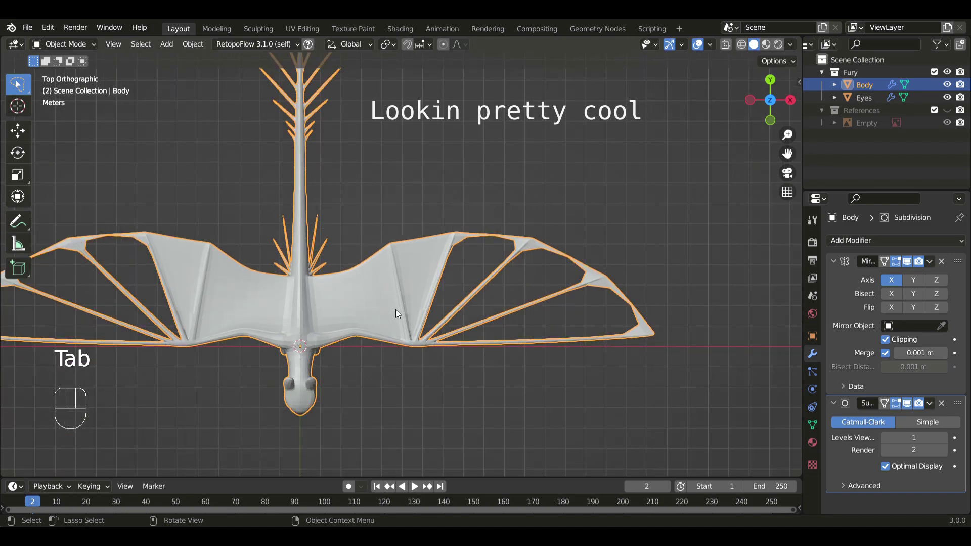
scroll(402, 269, up, 4)
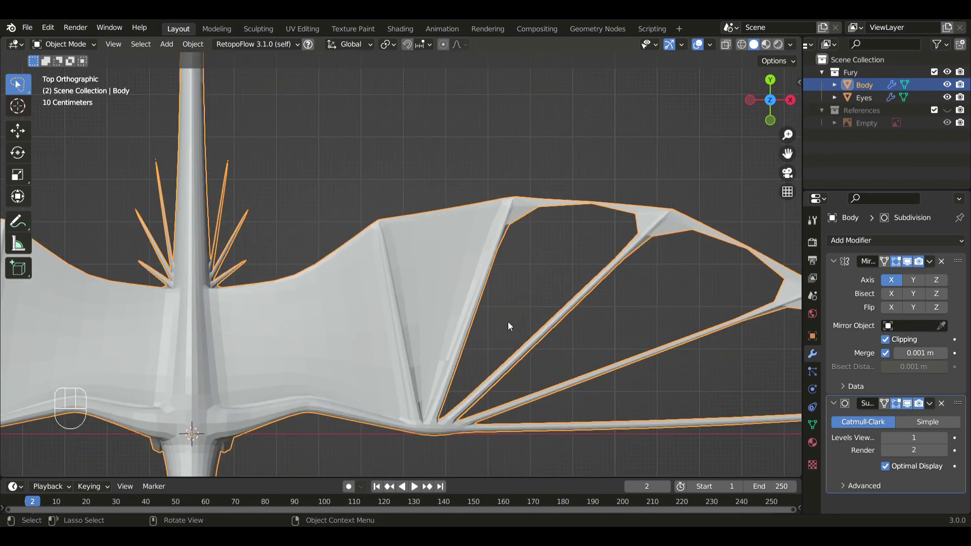
key(Tab)
scroll(435, 280, down, 1)
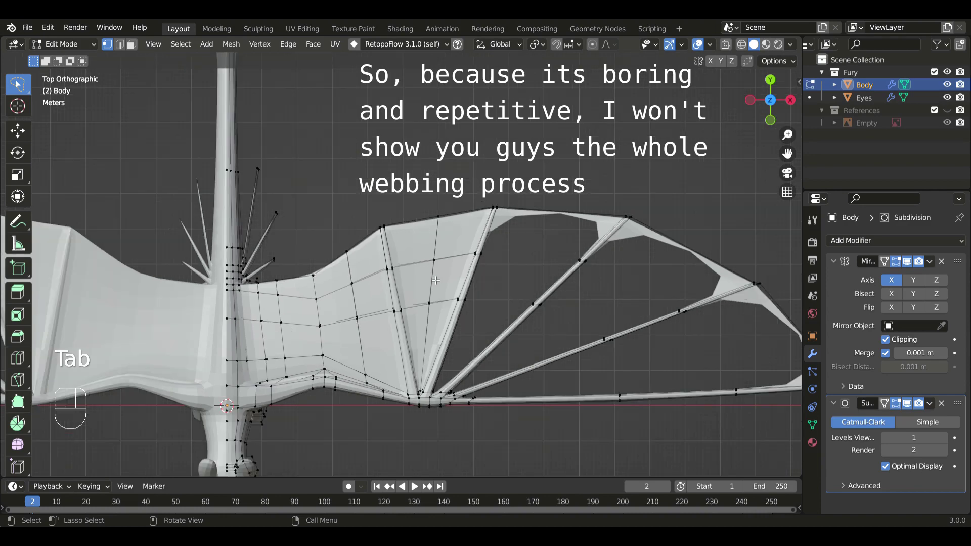
scroll(436, 280, down, 4)
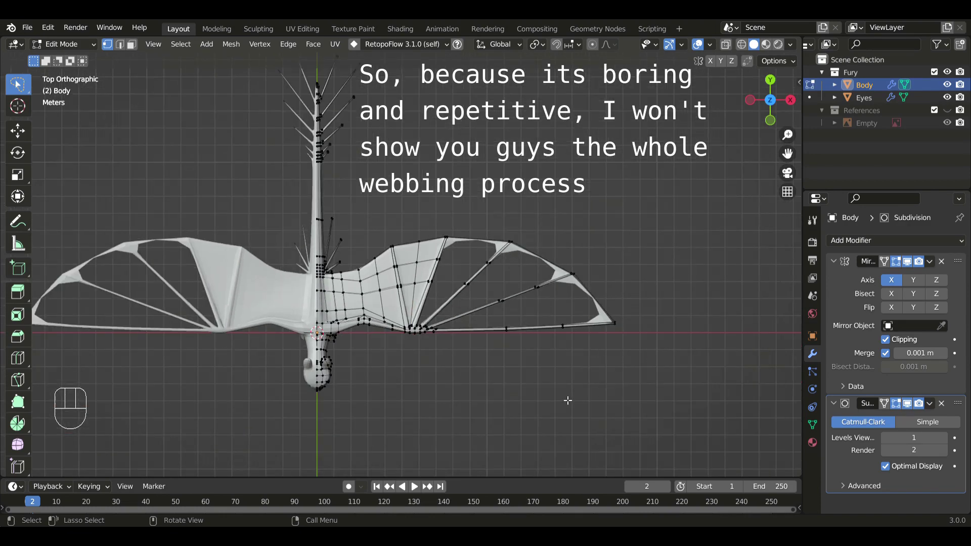
mouse_move(410, 348)
mouse_down()
mouse_move(737, 406)
mouse_move(729, 402)
mouse_up()
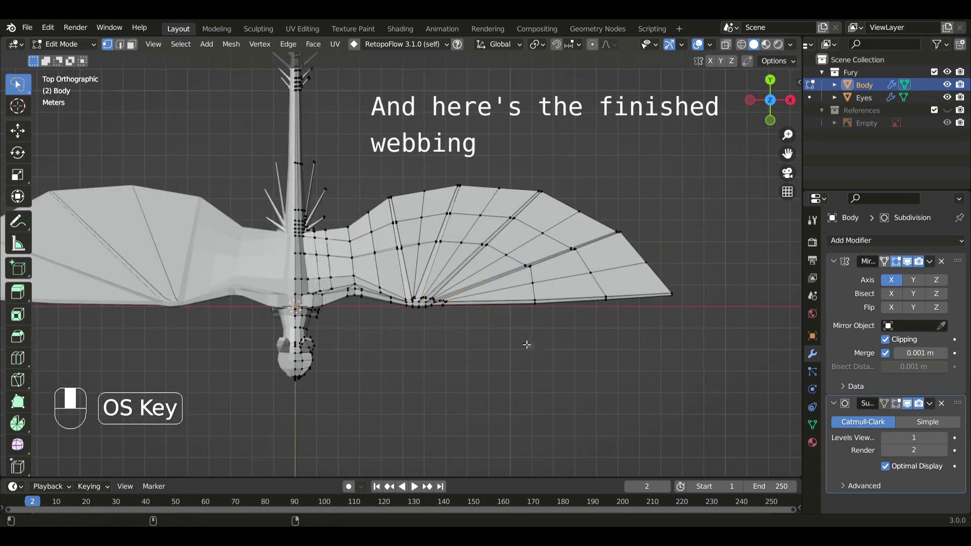
Enable the Subdivision modifier's Edit Mode display and switch to Object Mode to view the completed wing webbing
middle_drag(621, 382, 794, 362)
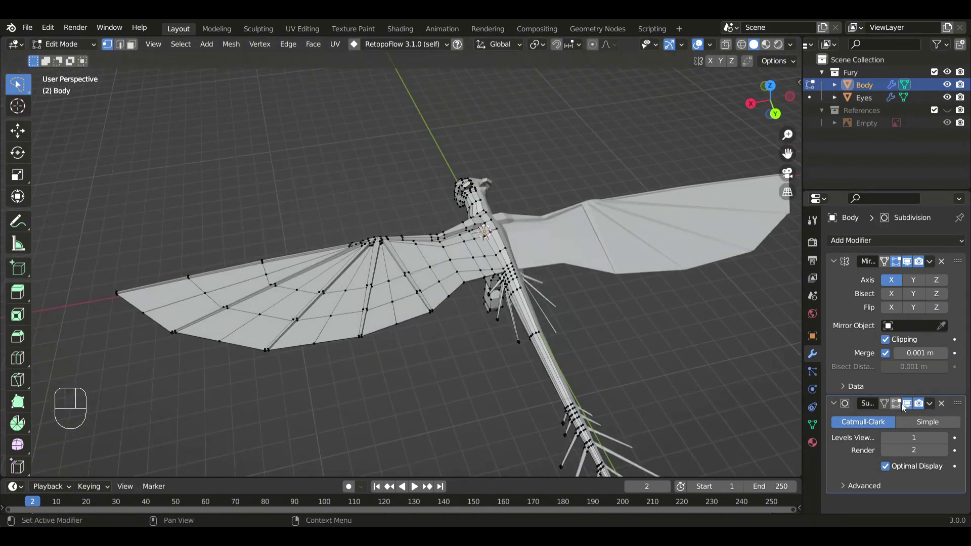
middle_drag(901, 408, 491, 277)
key(Tab)
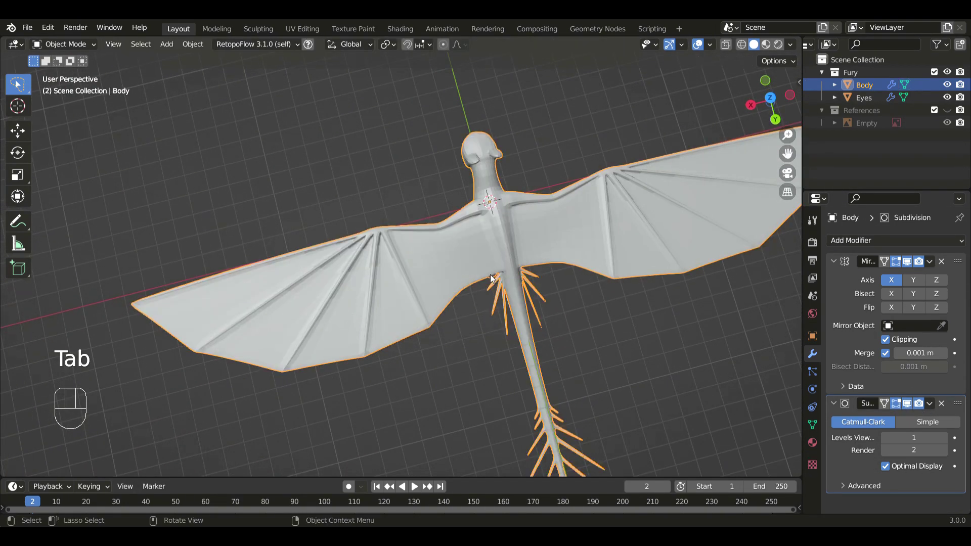
Hide the viewport overlays and examine the overall wing shape from the top view in Object Mode
key(shift+alt+z)
middle_drag(592, 331, 484, 275)
key(KP_7)
scroll(484, 275, up, 3)
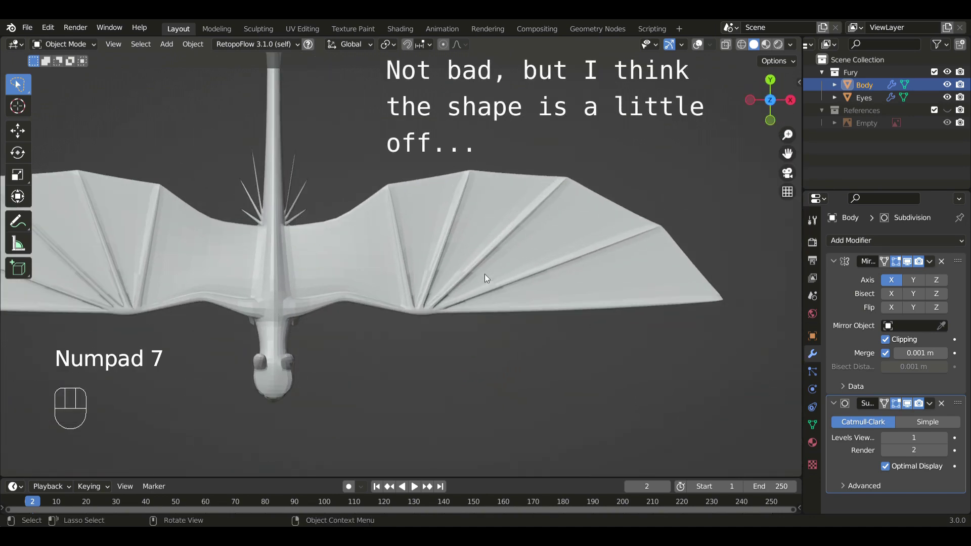
key(shift+alt+z)
In Edit Mode with X-ray, move the middle trailing-edge vertices of the two inner finger webs outward to round the wing
key(Tab)
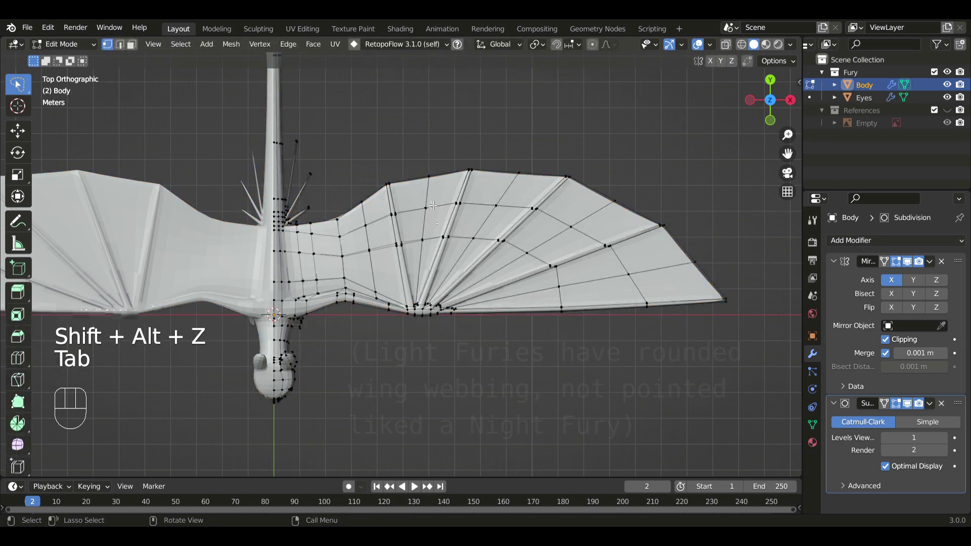
key(alt+z)
click(428, 176)
key(g)
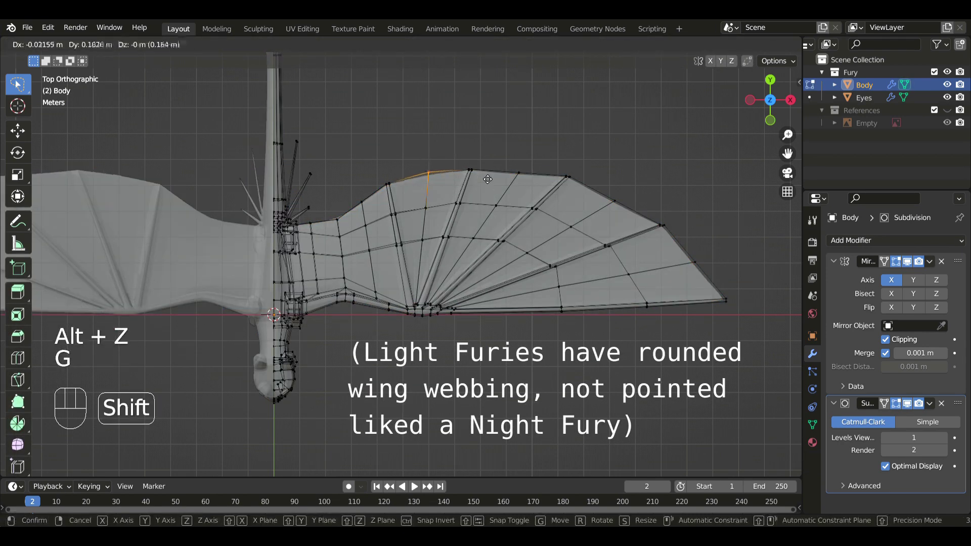
click(488, 180)
click(516, 183)
key(g)
click(587, 175)
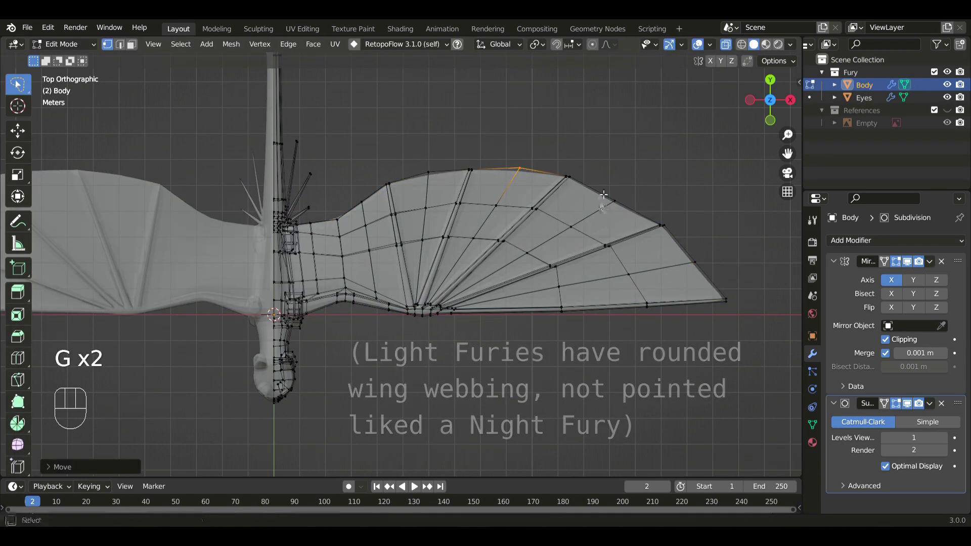
Move the middle trailing-edge vertices of the two outer finger webs outward and view the rounded wings in Object Mode
click(613, 201)
key(g)
click(721, 195)
click(689, 254)
key(g)
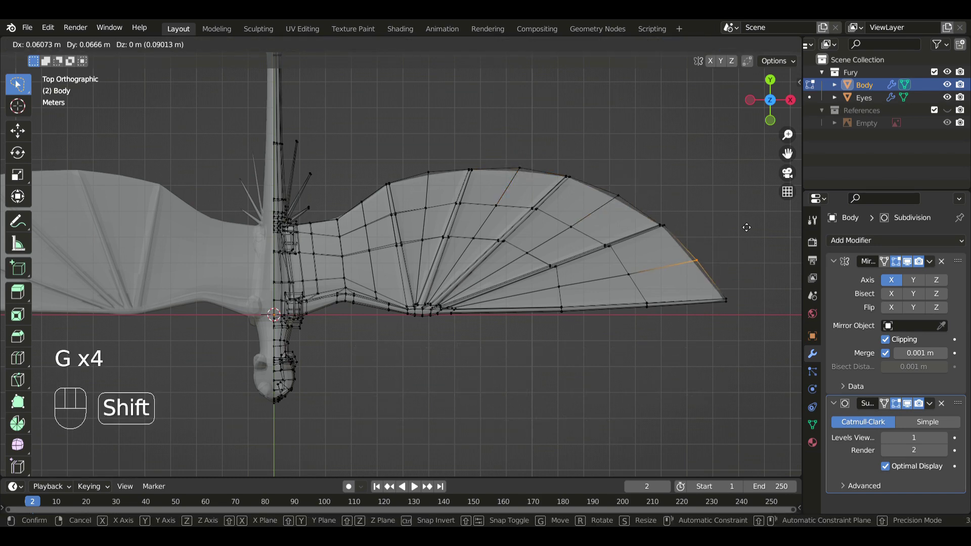
click(748, 226)
key(alt+z)
key(Tab)
scroll(578, 223, down, 3)
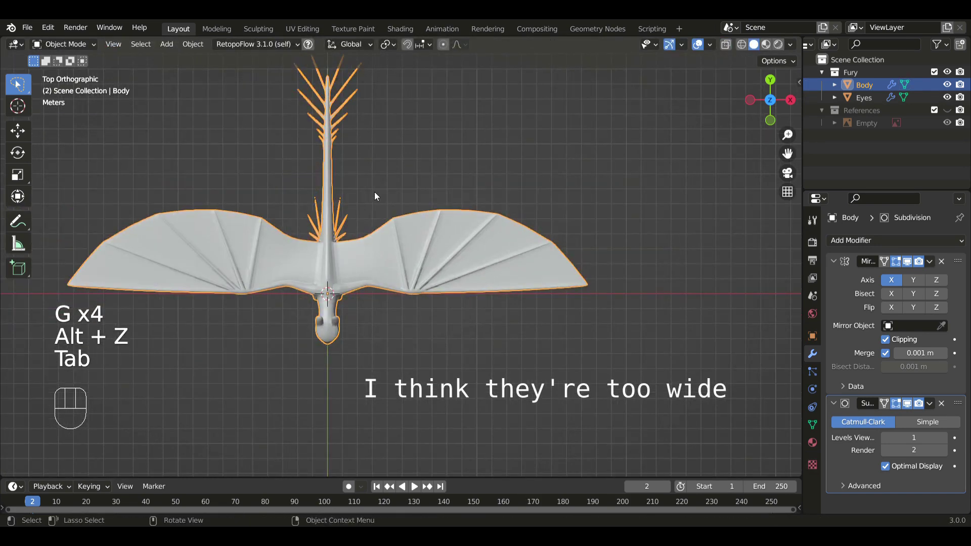
Select the trailing-edge vertices around the first finger's tip, top and underside, and move them slightly forward to narrow the wing
scroll(396, 206, up, 3)
key(Tab)
key(alt+z)
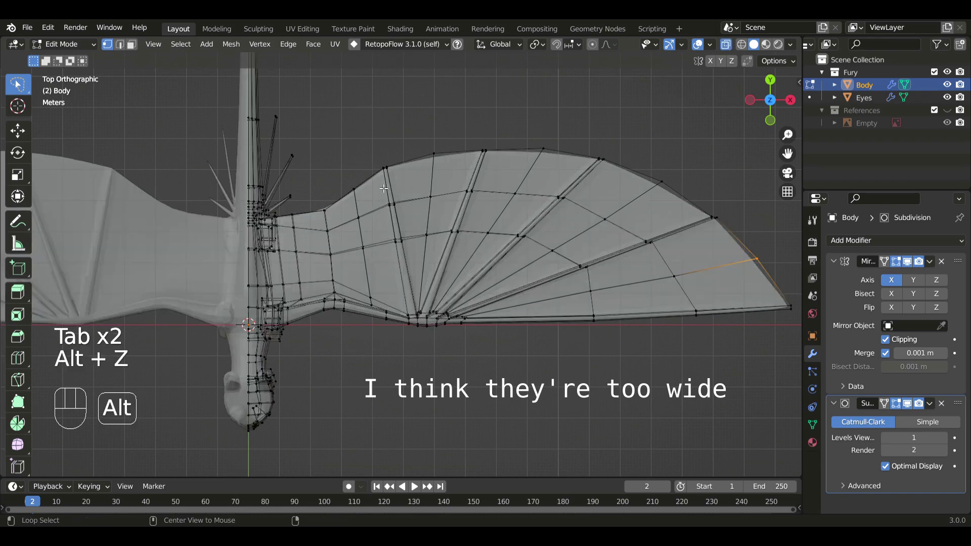
drag(373, 146, 378, 154)
key(g)
key(shift)
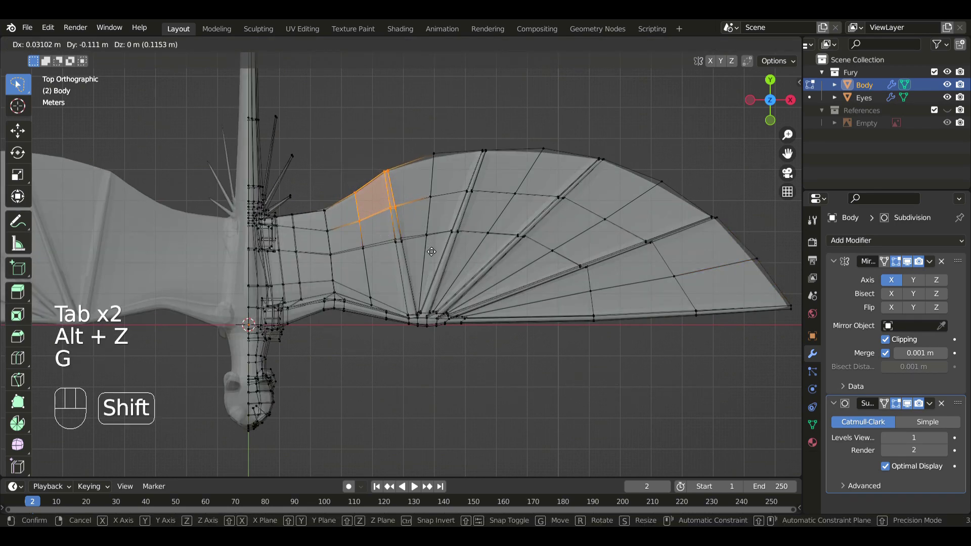
click(410, 219)
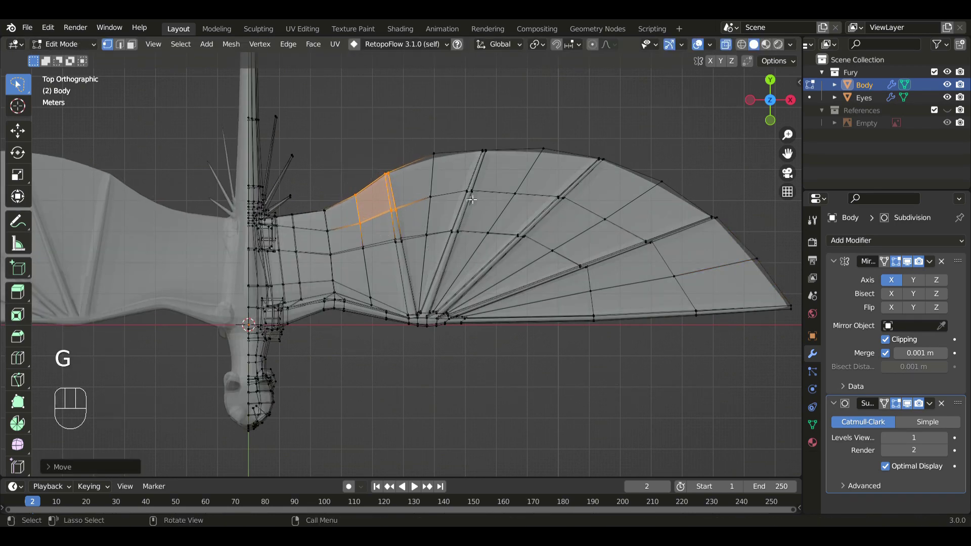
Move the trailing-edge web face near the body slightly forward and rotate it to smooth the wing's inner curve
key(alt+z)
scroll(445, 230, down, 3)
shift+middle_drag(379, 239, 462, 243)
scroll(462, 243, up, 2)
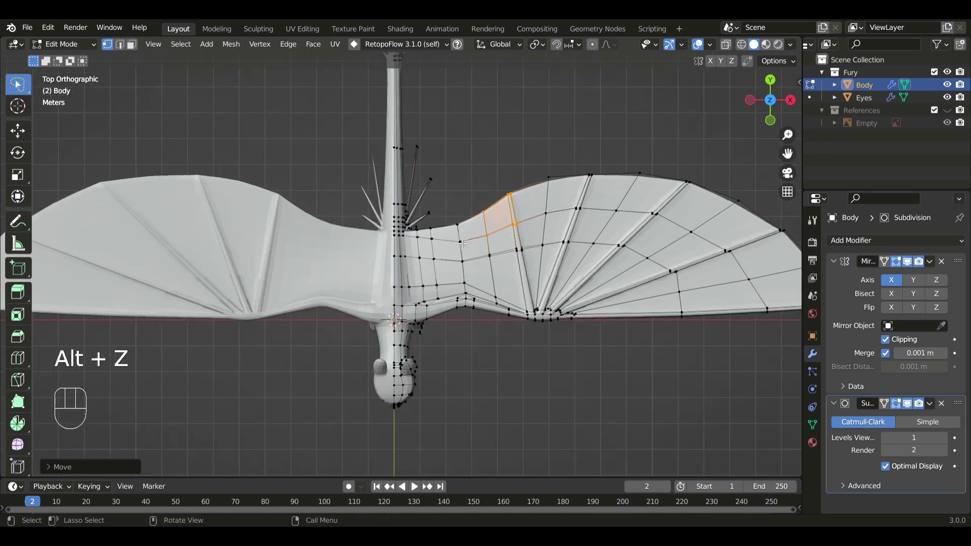
scroll(463, 243, up, 6)
key(3)
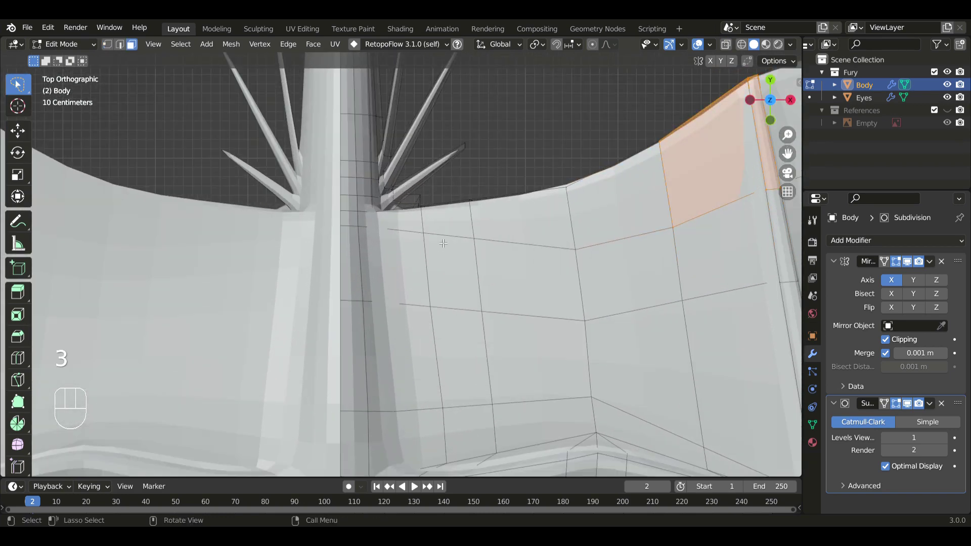
key(alt+z)
click(444, 230)
key(alt+z)
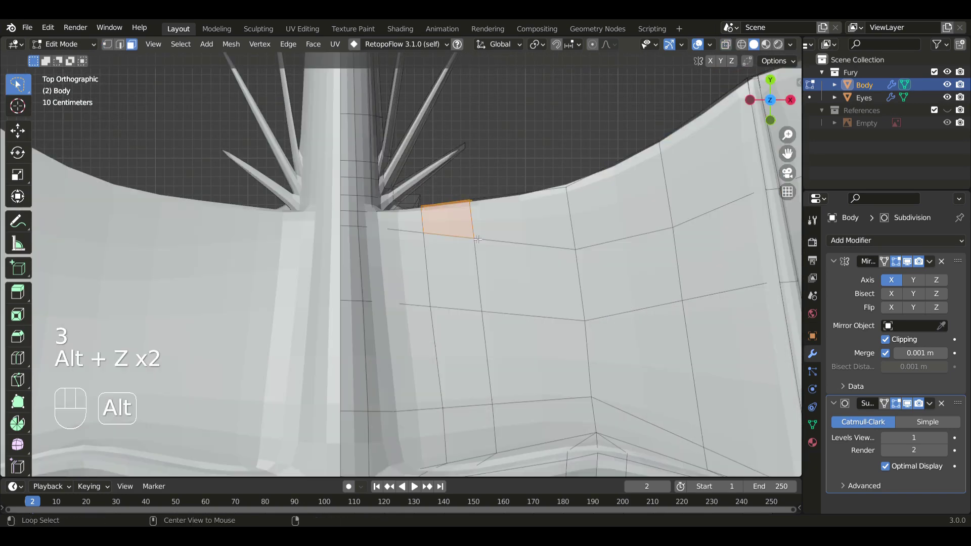
key(g)
scroll(478, 324, down, 4)
key(r)
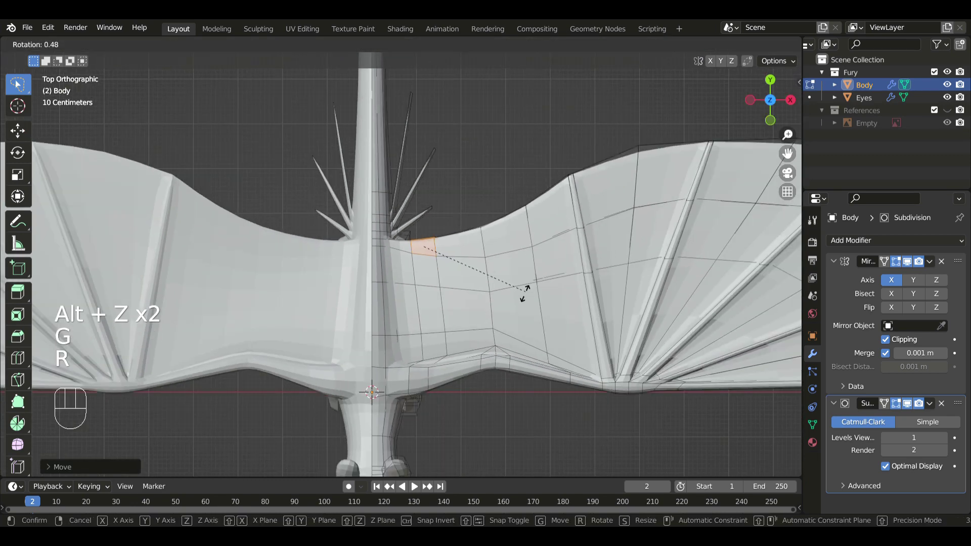
key(g)
key(r)
click(536, 324)
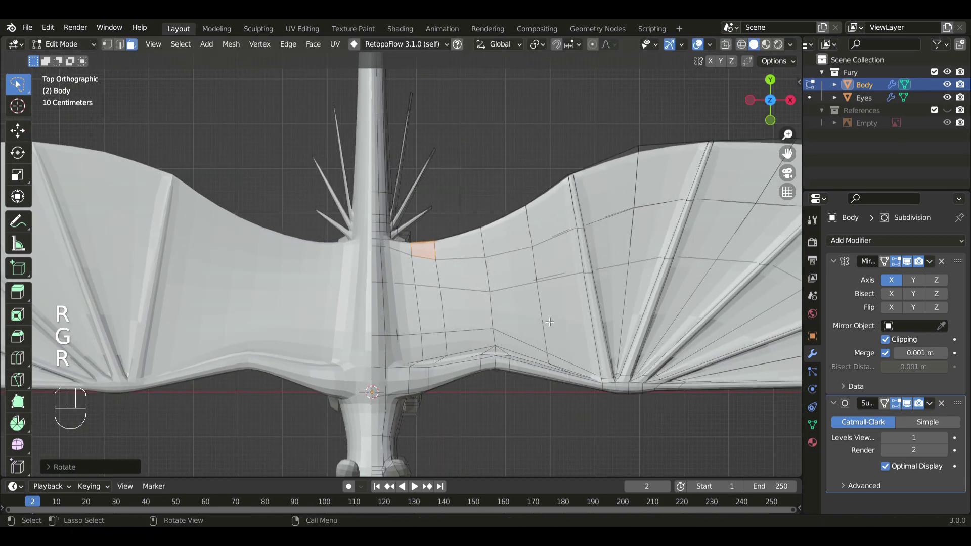
Select the outer row of web faces from the first to the fourth finger, then move it forward and rotate it slightly
scroll(550, 322, down, 5)
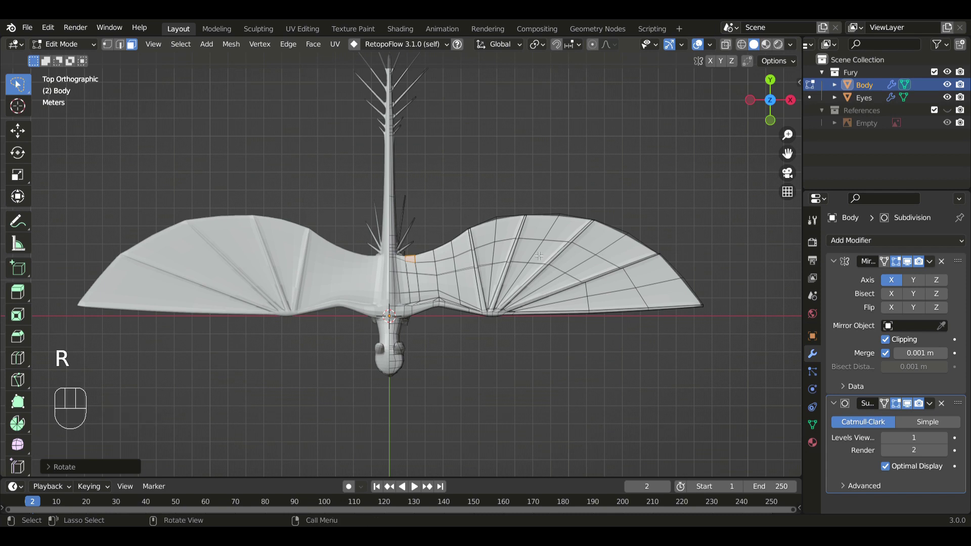
key(alt+z)
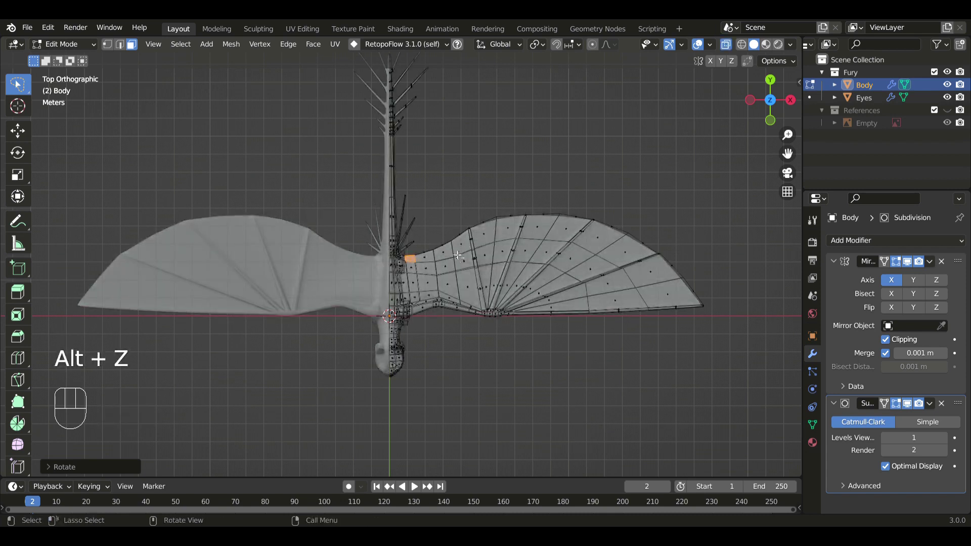
drag(458, 256, 706, 251)
drag(562, 244, 559, 246)
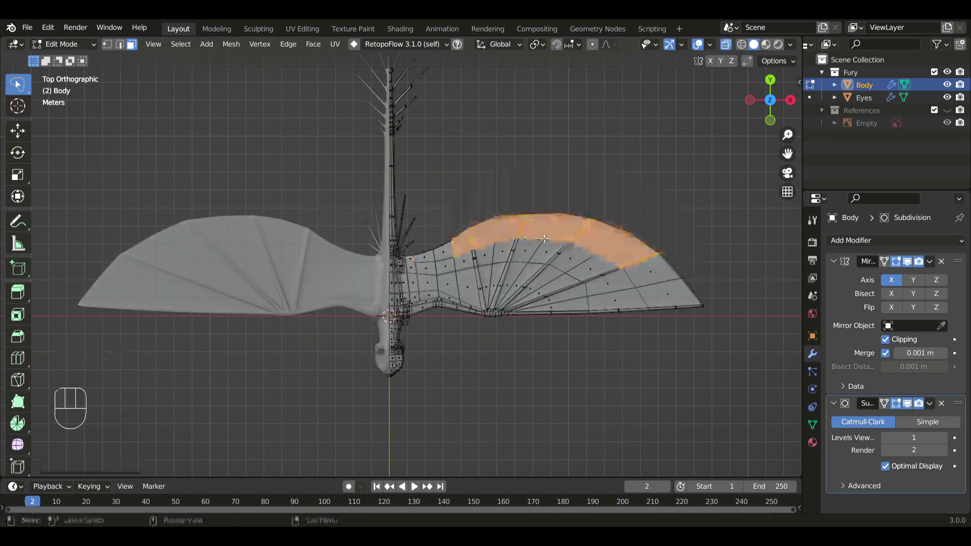
key(alt+z)
key(g)
click(618, 325)
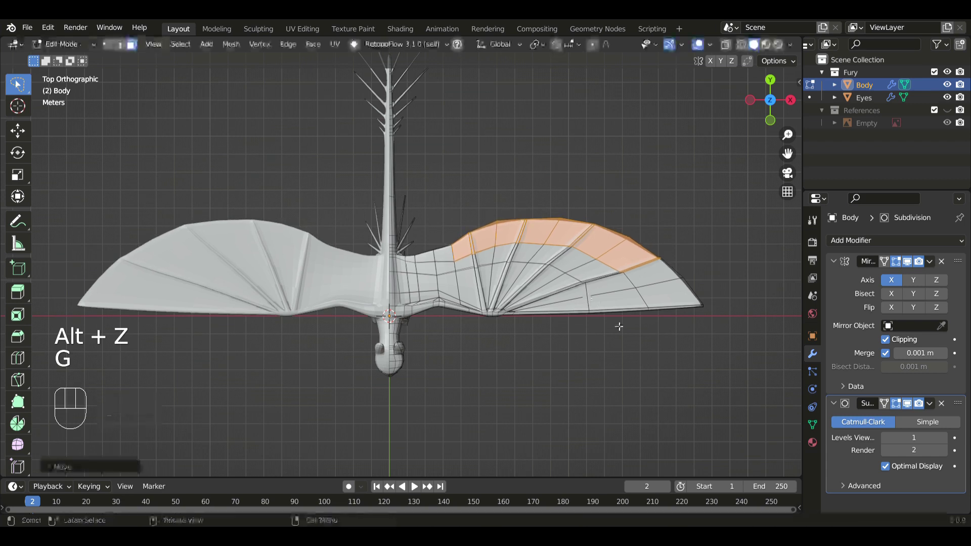
key(r)
click(640, 324)
key(g)
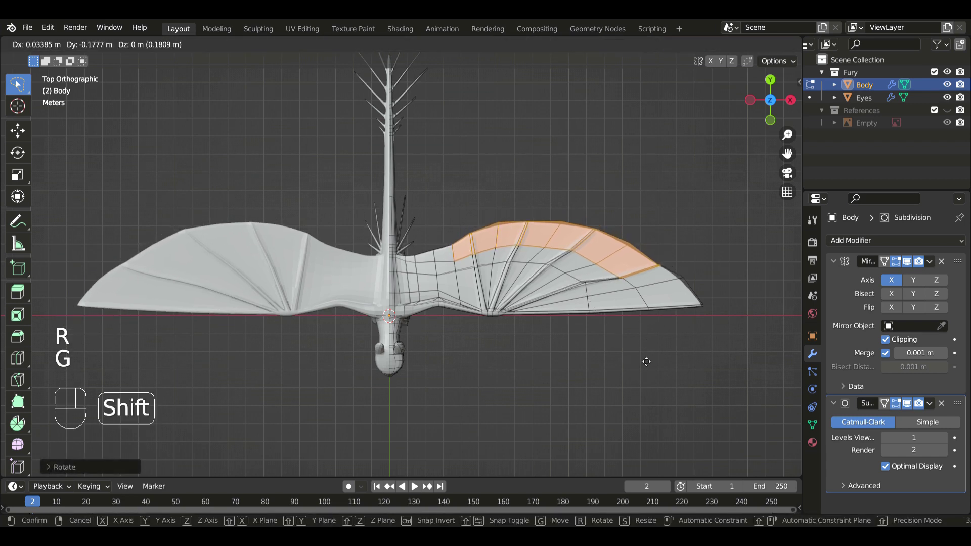
click(684, 338)
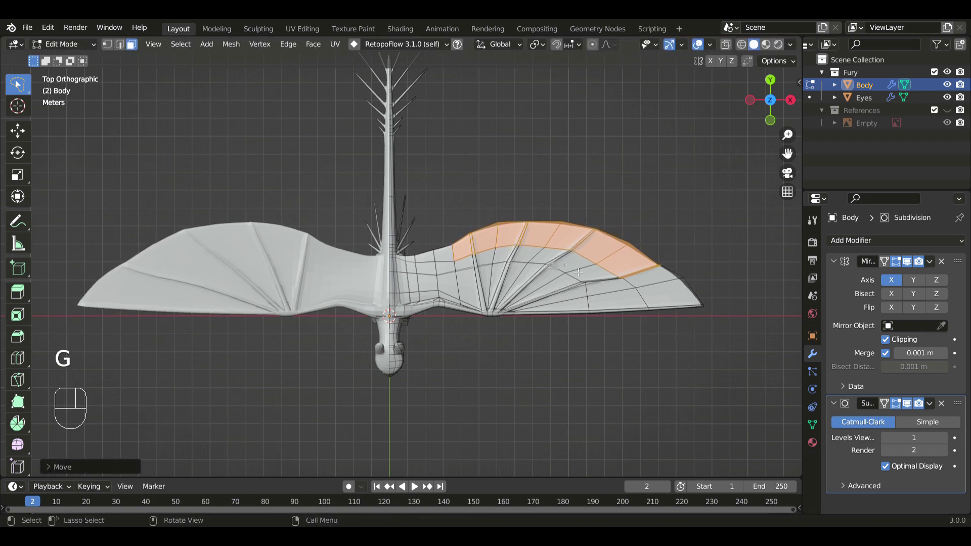
Move the trailing-edge web face just beyond the first finger slightly forward and rotate it to follow the curve
key(alt+z)
scroll(501, 260, up, 1)
drag(477, 257, 480, 252)
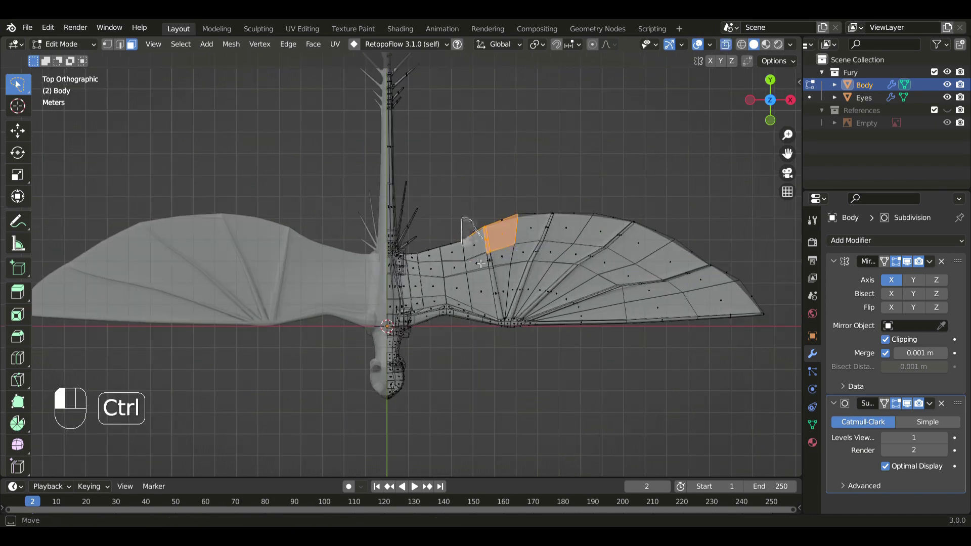
key(alt+z)
key(g)
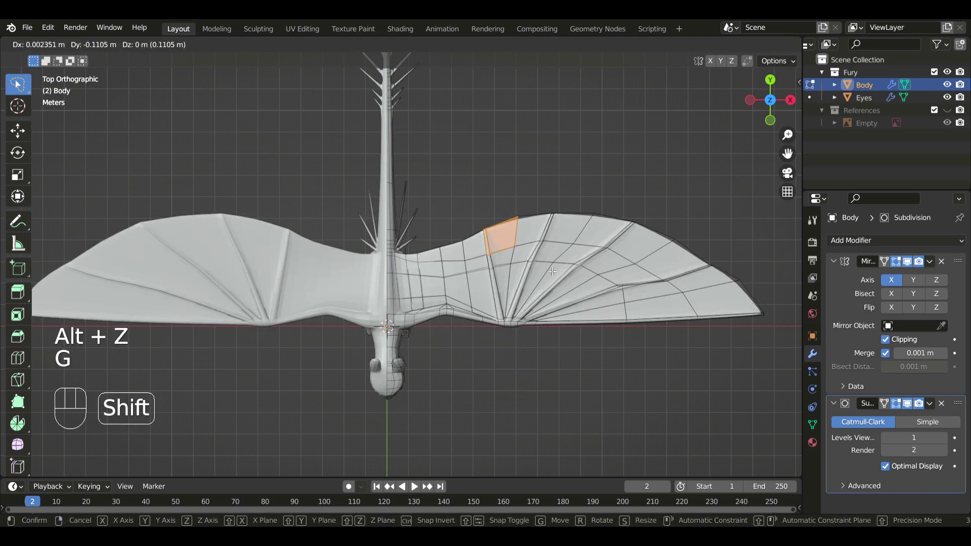
click(552, 271)
key(r)
click(607, 282)
Move and slightly rotate the trailing-edge faces from the second finger to the middle of the web beyond the third finger
key(alt+z)
mouse_move(596, 243)
mouse_down()
mouse_move(643, 171)
mouse_move(680, 245)
mouse_up()
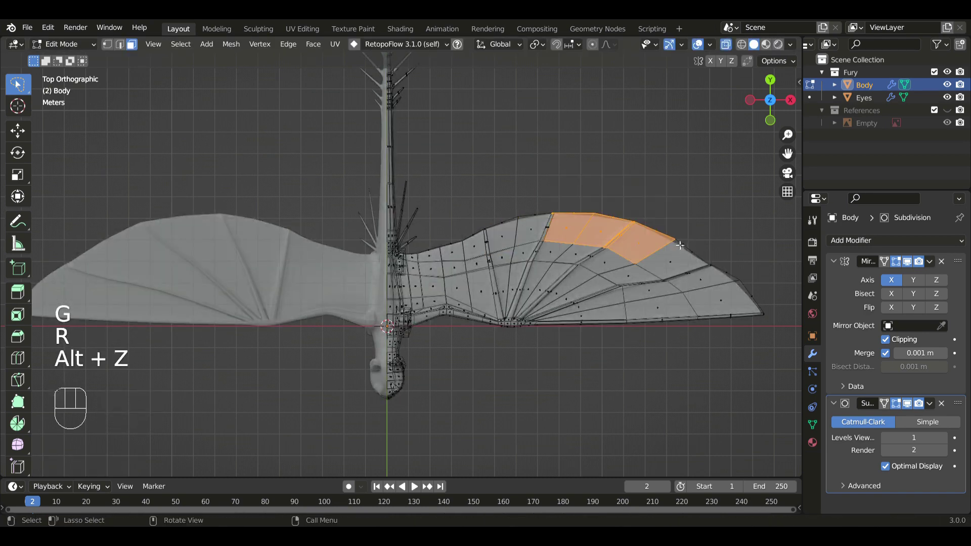
key(alt+z)
key(g)
click(678, 263)
key(r)
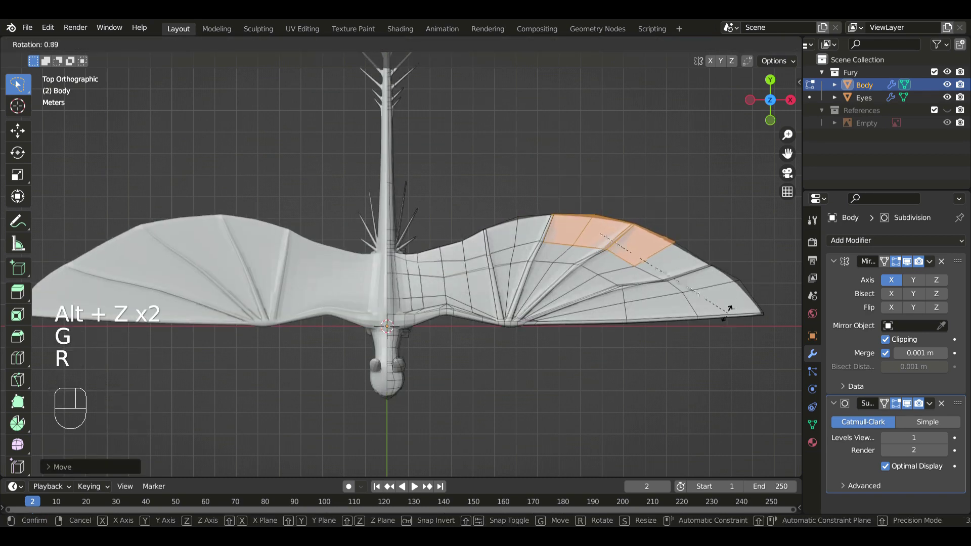
click(667, 271)
In edge select mode, move the trailing-edge midpoint of the outermost web slightly inward
scroll(662, 276, down, 3)
scroll(633, 274, up, 3)
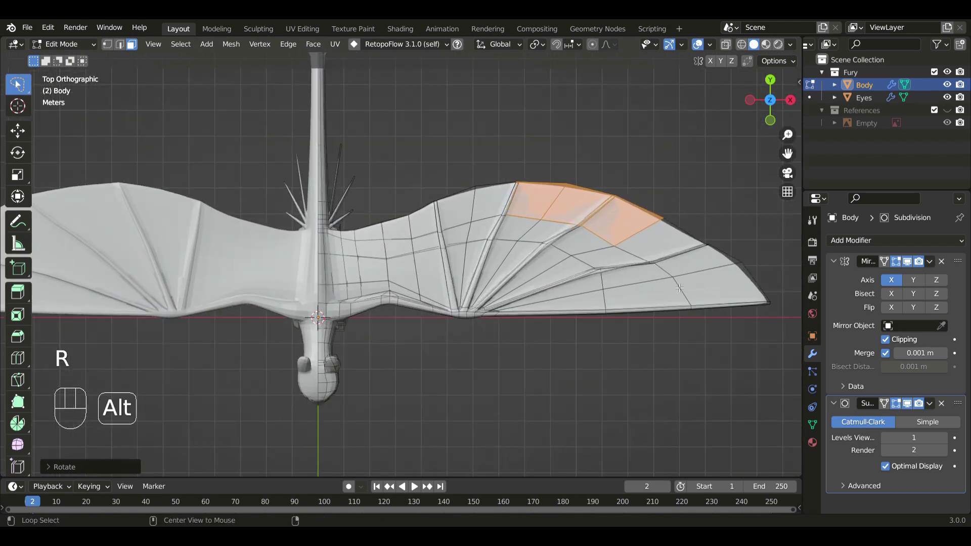
key(alt+z)
shift+middle_drag(617, 273, 601, 270)
scroll(594, 268, up, 2)
key(2)
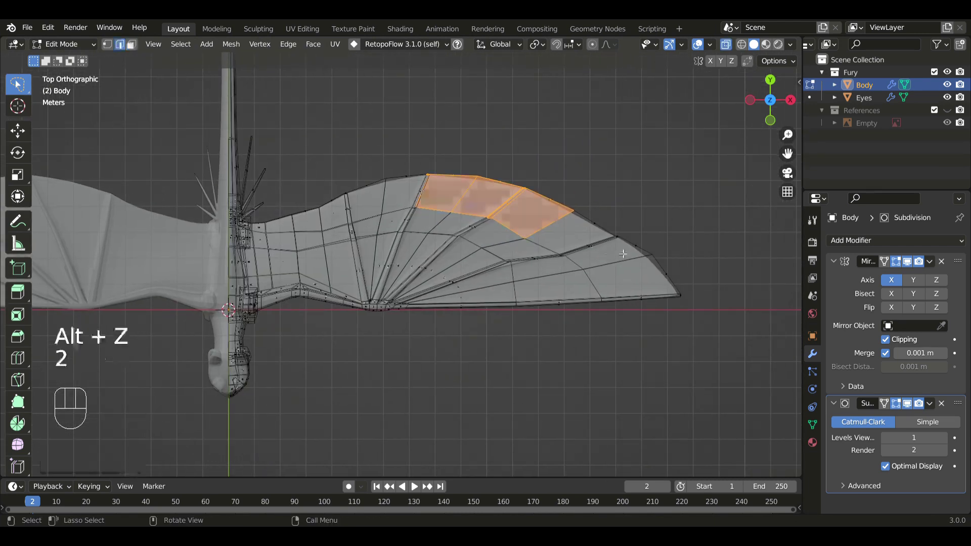
key(g)
click(601, 289)
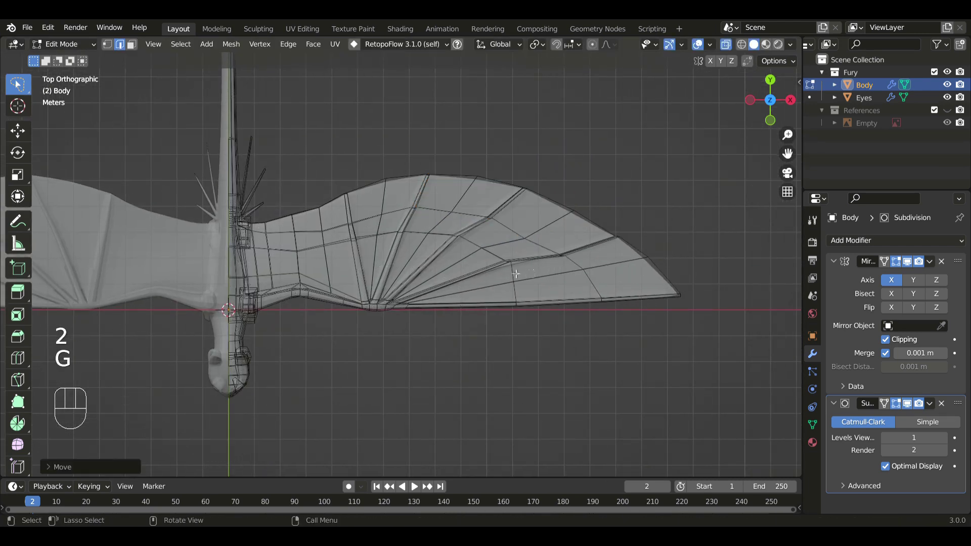
Move, rotate and scale the inner loop-cut joint of the fourth finger to straighten the finger
key(g)
click(557, 316)
key(r)
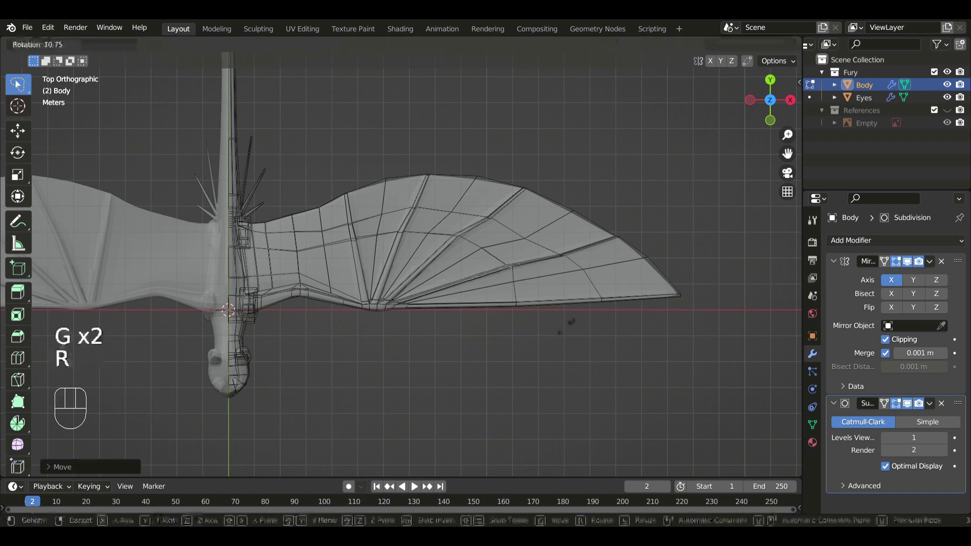
click(537, 299)
key(1)
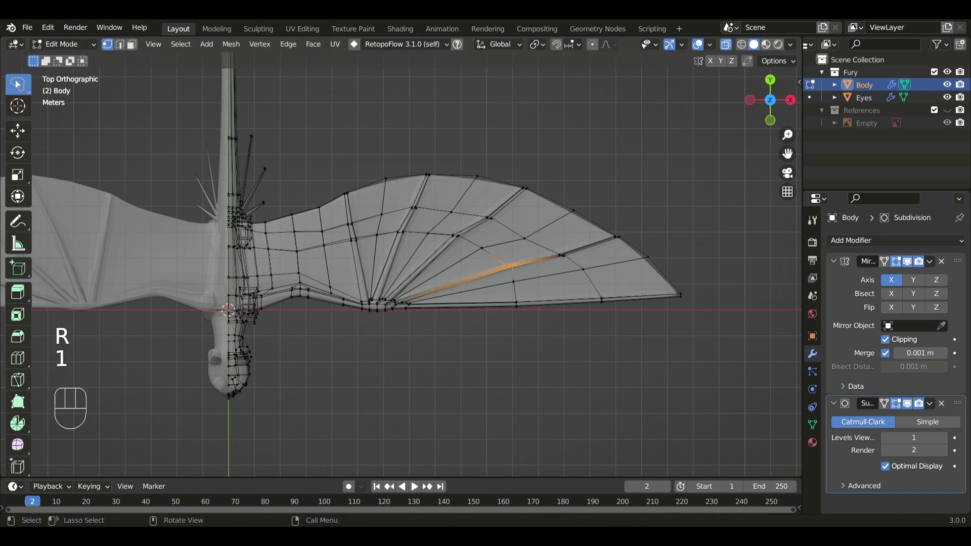
key(r)
click(562, 298)
scroll(587, 306, up, 1)
key(s)
click(635, 324)
Rotate and move the outer loop-cut joint of the fourth finger into line with the finger
drag(596, 275, 585, 256)
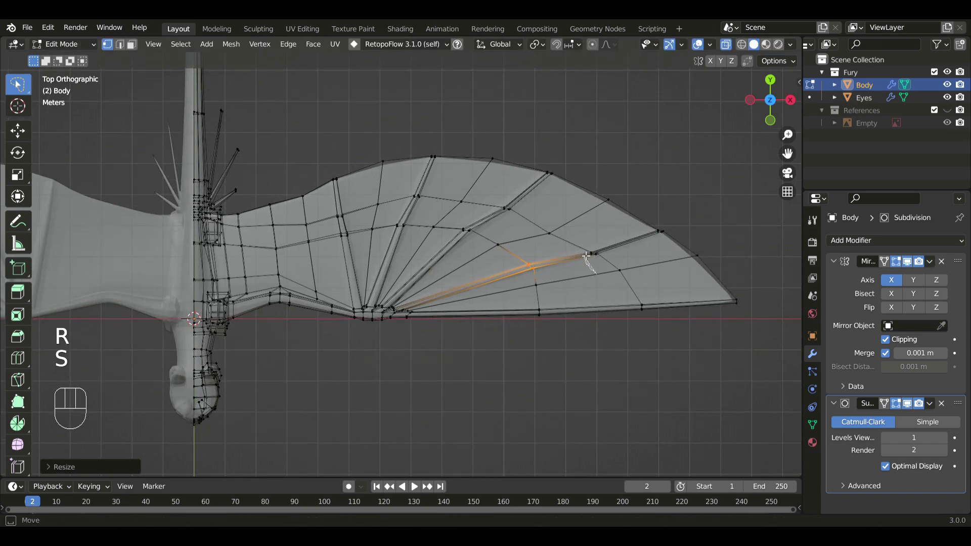
key(r)
shift+click(580, 259)
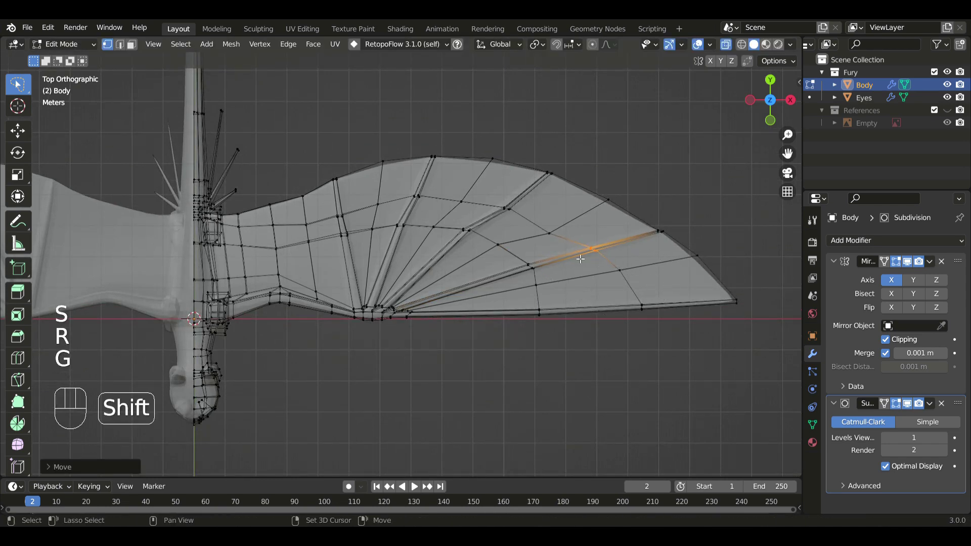
Reposition the outer mid-web vertex between the third and fourth fingers and both loop-cut joints of the third finger
key(g)
mouse_move(566, 215)
mouse_down()
mouse_move(573, 229)
mouse_move(495, 222)
mouse_move(528, 204)
mouse_move(475, 220)
mouse_up()
click(563, 210)
key(g)
click(552, 202)
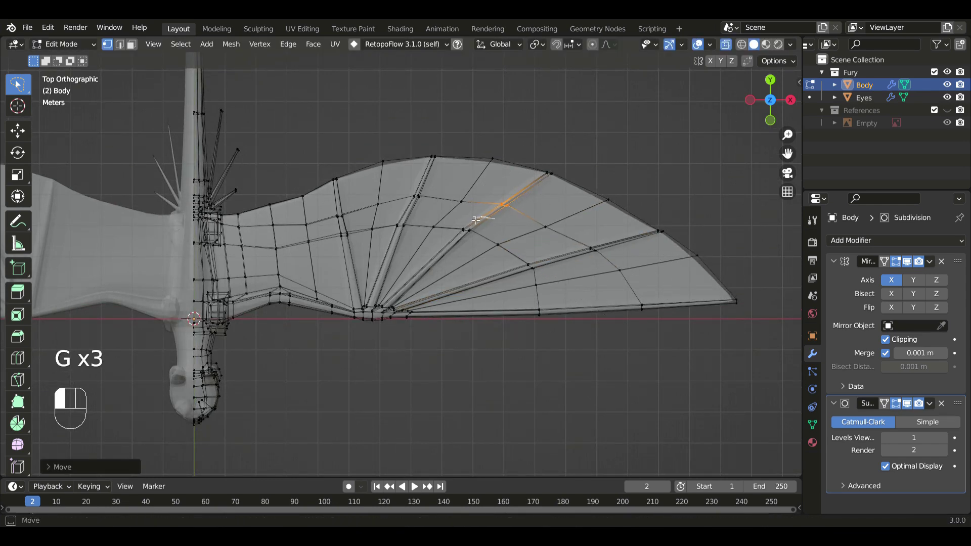
key(g)
shift+click(414, 249)
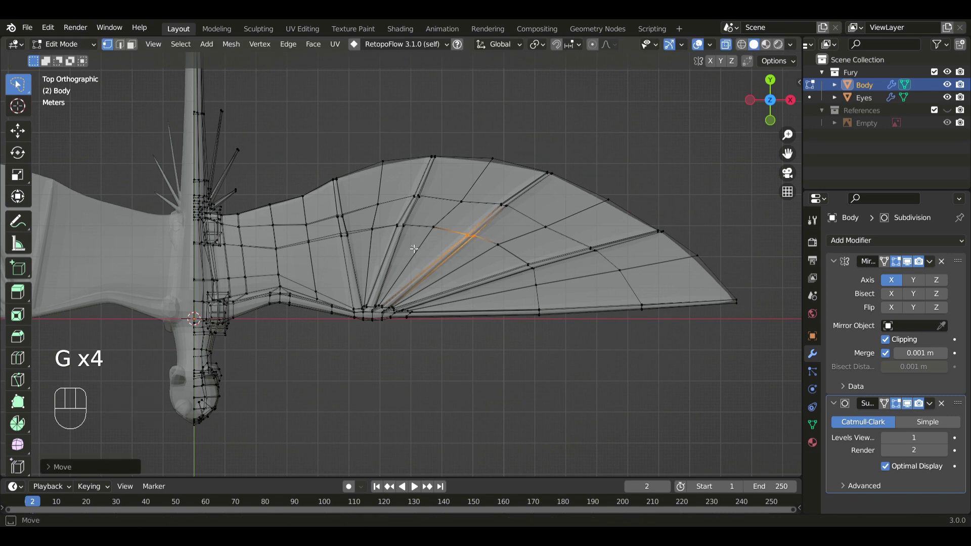
Move the second finger's inner joint and the outer mid-web vertex between the second and third fingers to even the loops
key(g)
shift+click(422, 217)
drag(455, 220, 469, 187)
key(g)
click(468, 181)
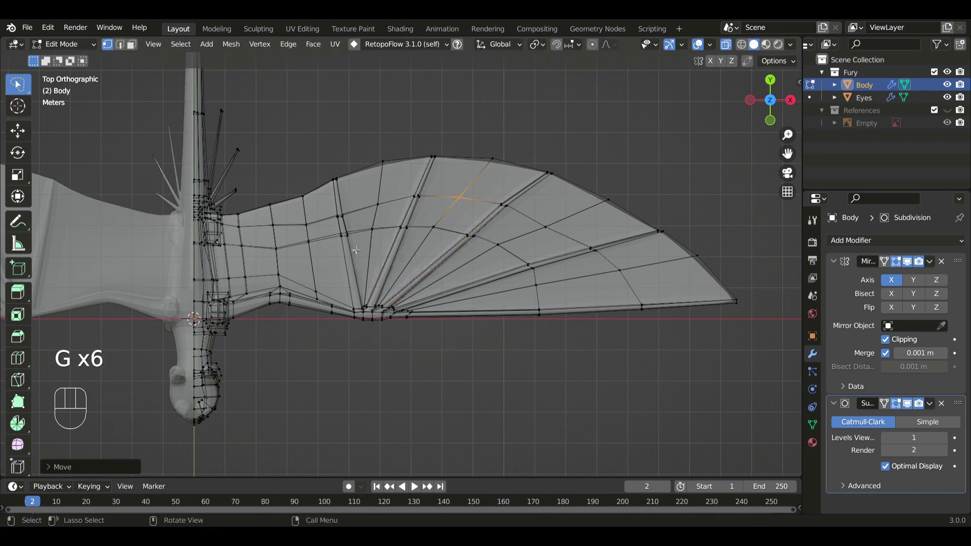
Move the first finger's inner loop-cut joint and the inner mid-web vertices on both sides of it to even the loop
click(334, 244)
key(g)
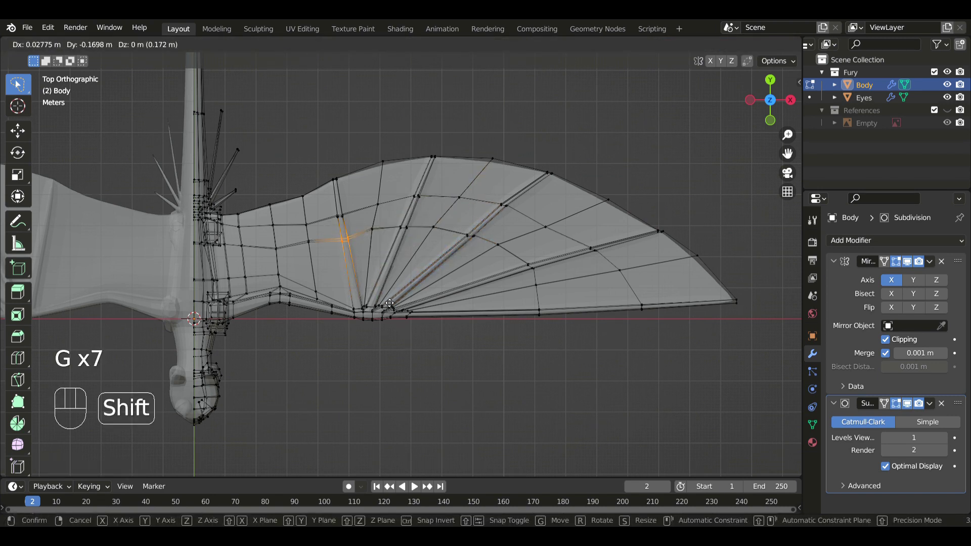
shift+click(389, 303)
click(331, 241)
key(g)
click(343, 306)
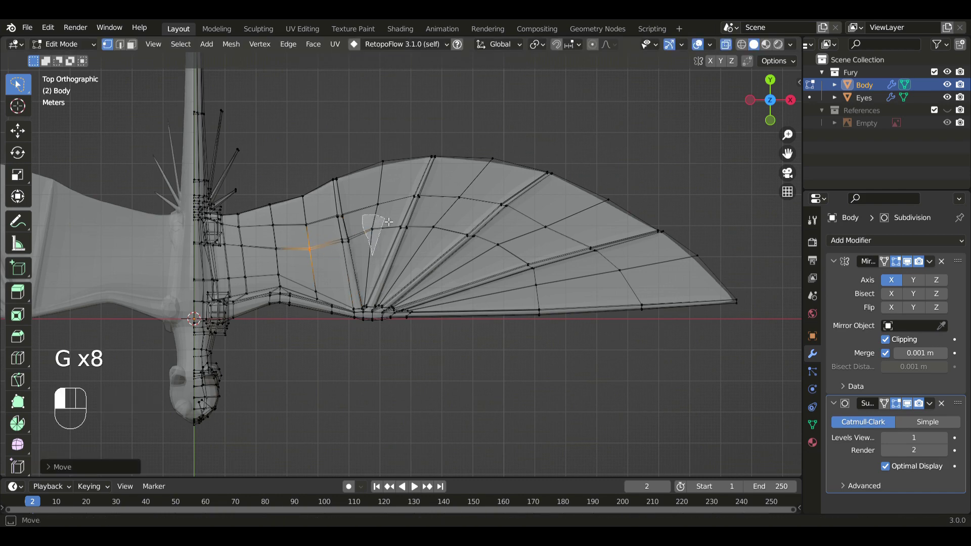
key(g)
click(453, 236)
key(alt+z)
scroll(481, 241, down, 2)
key(Tab)
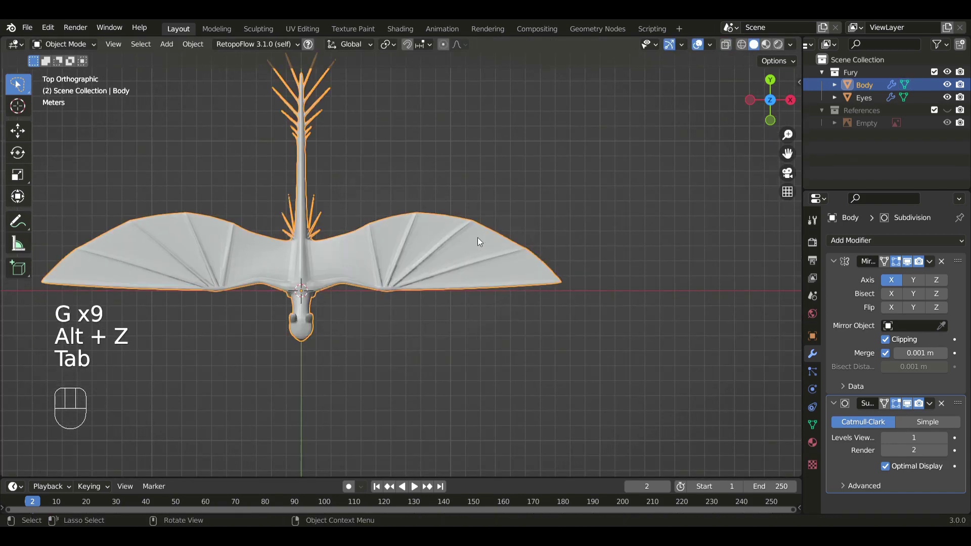
Rotate and move the webbing's outer edge between the third and fourth fingertips to round the wing outline
key(Tab)
key(alt+z)
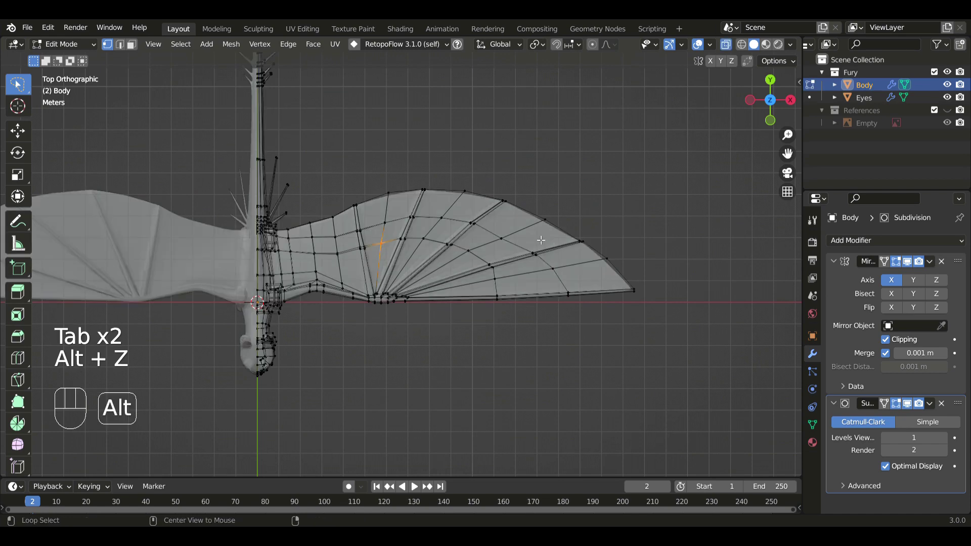
drag(602, 255, 601, 253)
key(r)
click(651, 278)
key(g)
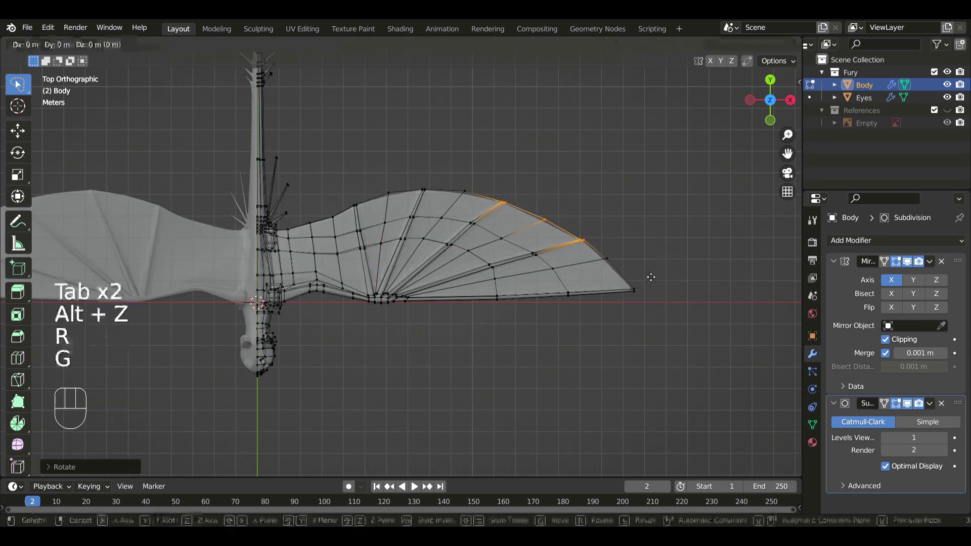
click(649, 275)
key(alt+z)
key(Tab)
scroll(560, 256, down, 4)
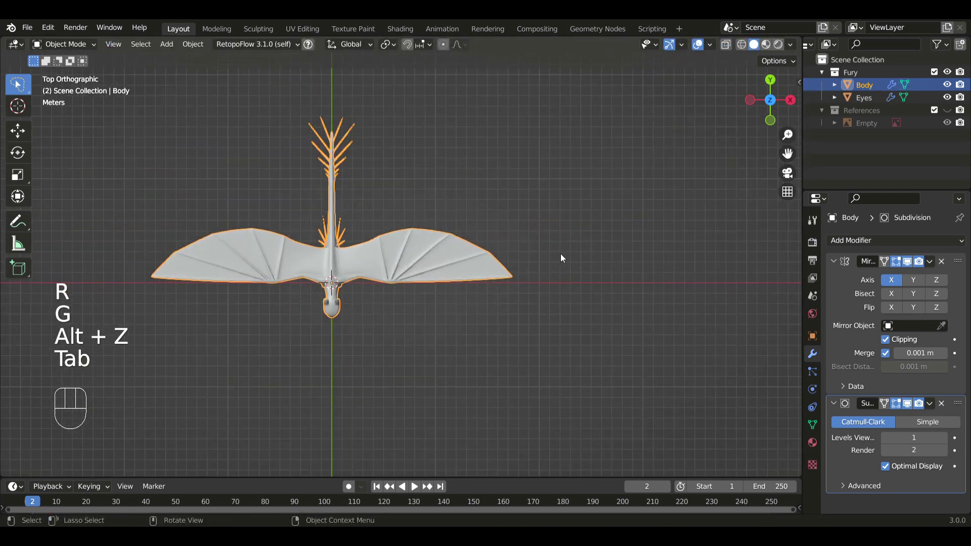
Move the wing's elbow vertices on the leading edge slightly forward in the top view
middle_drag(559, 261, 450, 251)
key(KP_7)
key(Tab)
scroll(451, 252, up, 4)
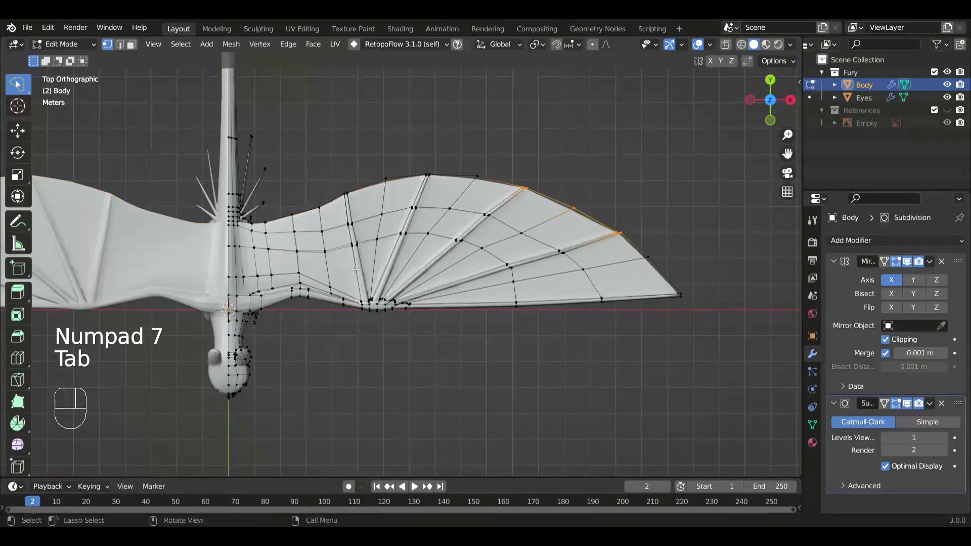
key(alt+z)
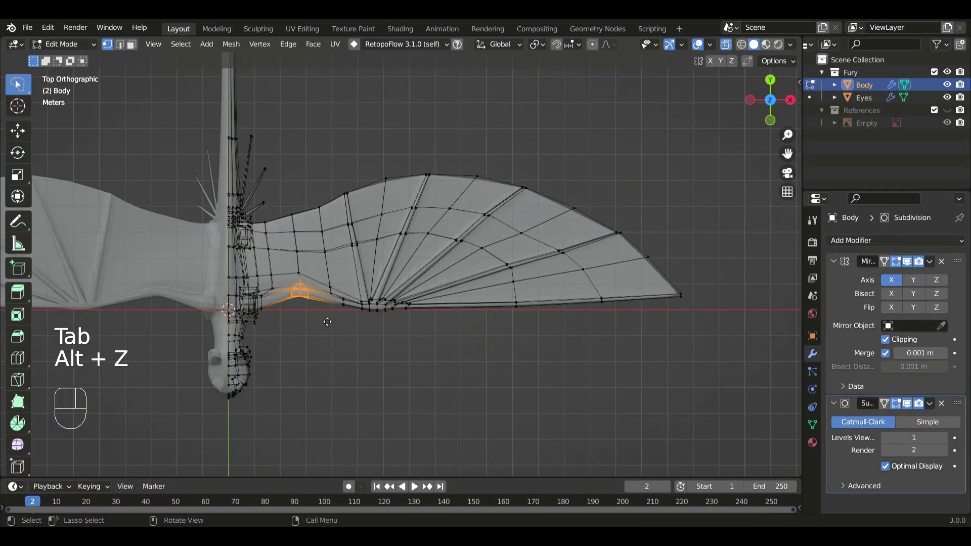
key(g)
click(328, 340)
key(alt+z)
key(Tab)
scroll(547, 226, down, 4)
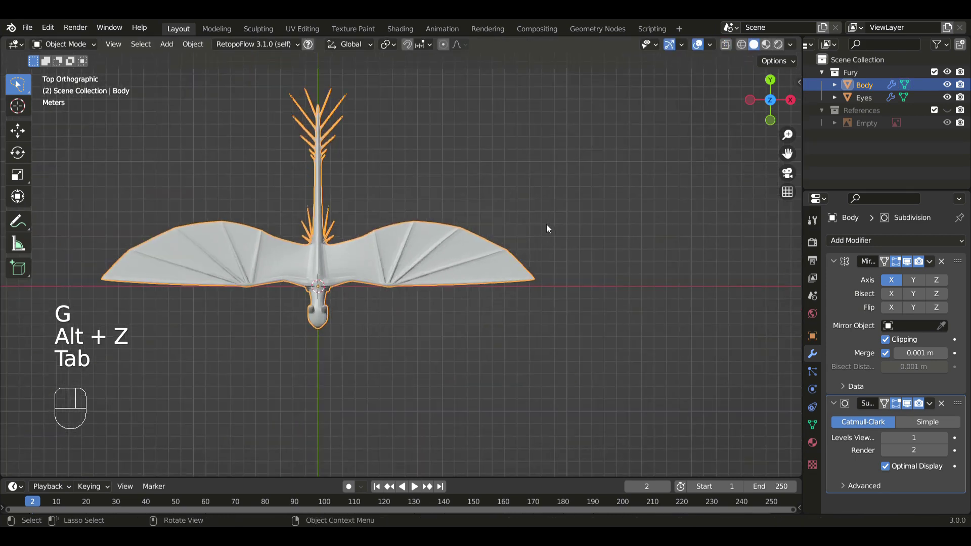
shift+middle_drag(503, 235, 555, 243)
Select the whole outer wing from the first finger to the wing tip, including the hidden vertices
key(Tab)
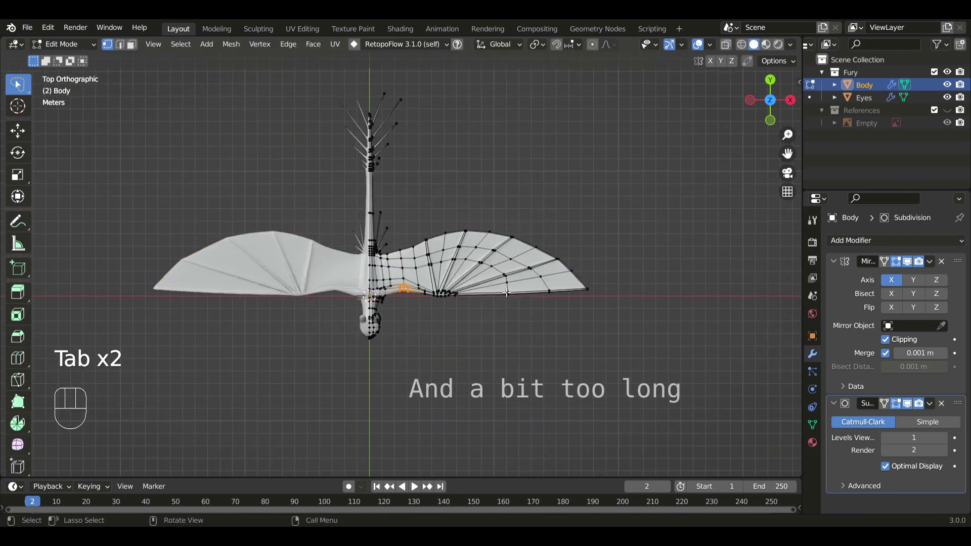
scroll(415, 254, up, 3)
key(alt+z)
mouse_move(415, 254)
mouse_down()
mouse_move(678, 291)
mouse_move(444, 323)
mouse_up()
mouse_move(439, 193)
mouse_down()
mouse_move(506, 420)
mouse_move(445, 323)
mouse_up()
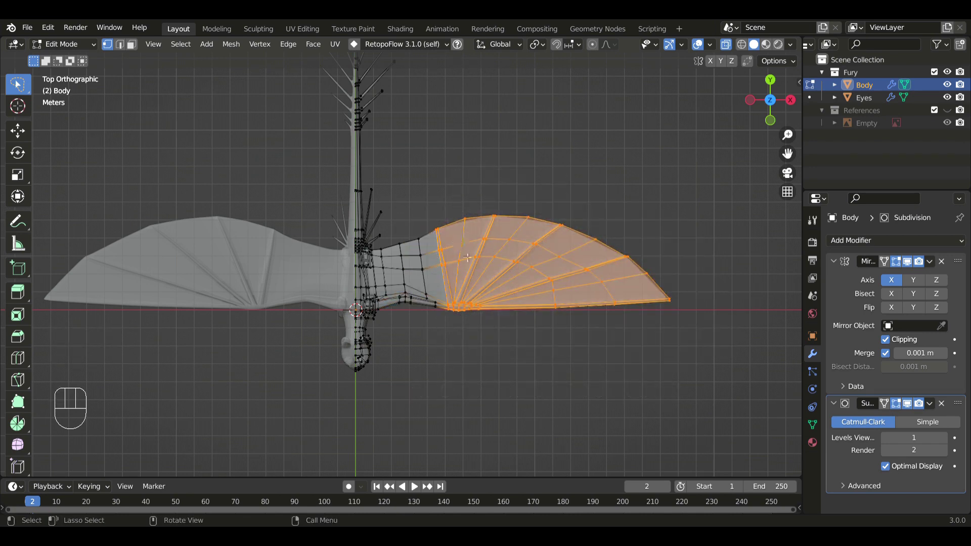
key(g)
click(522, 315)
scroll(414, 292, up, 1)
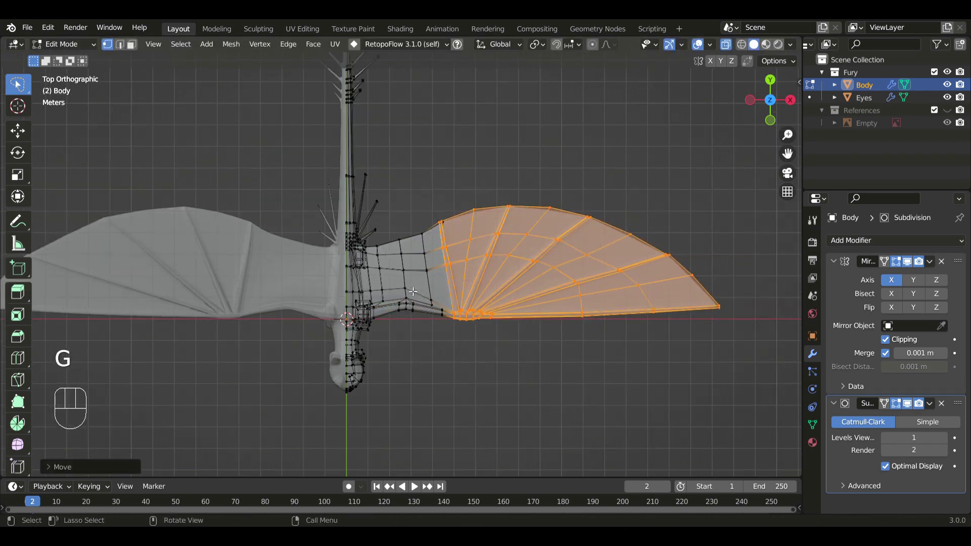
shift+drag(396, 251, 502, 331)
key(g)
right_click(503, 319)
key(ctrl+z)
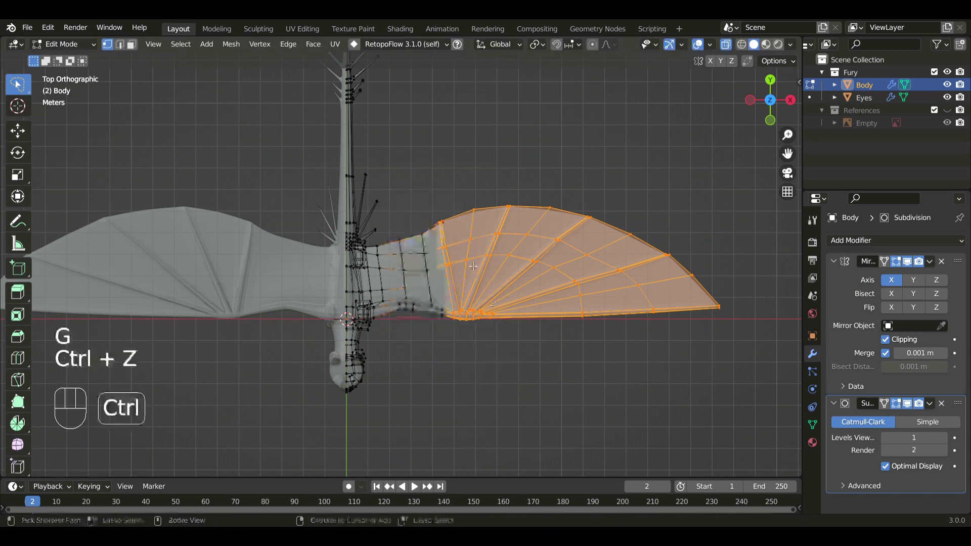
key(ctrl+z)
Move the outer wing slightly toward the body, extend the selection to the elbow loop, and move that whole section inward too
key(g)
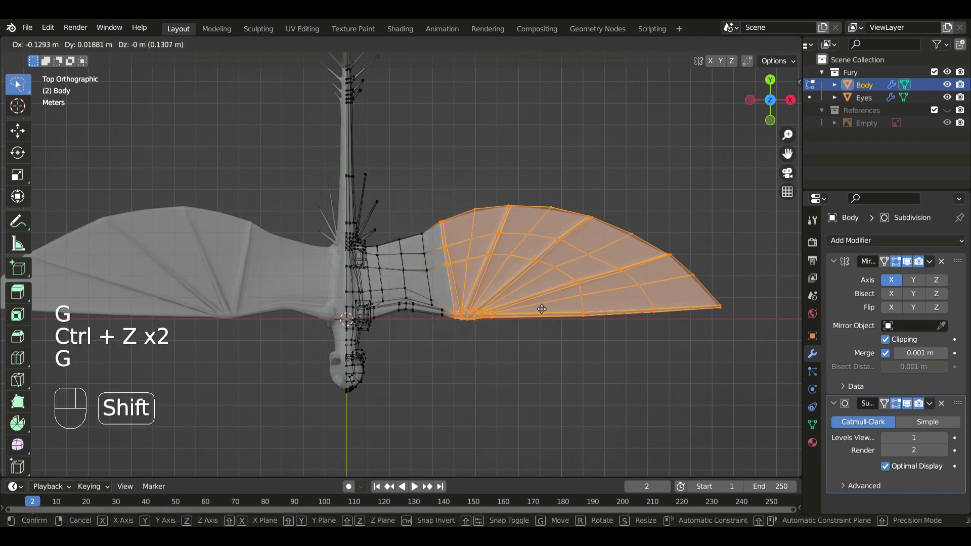
click(541, 309)
shift+drag(400, 246, 404, 239)
key(g)
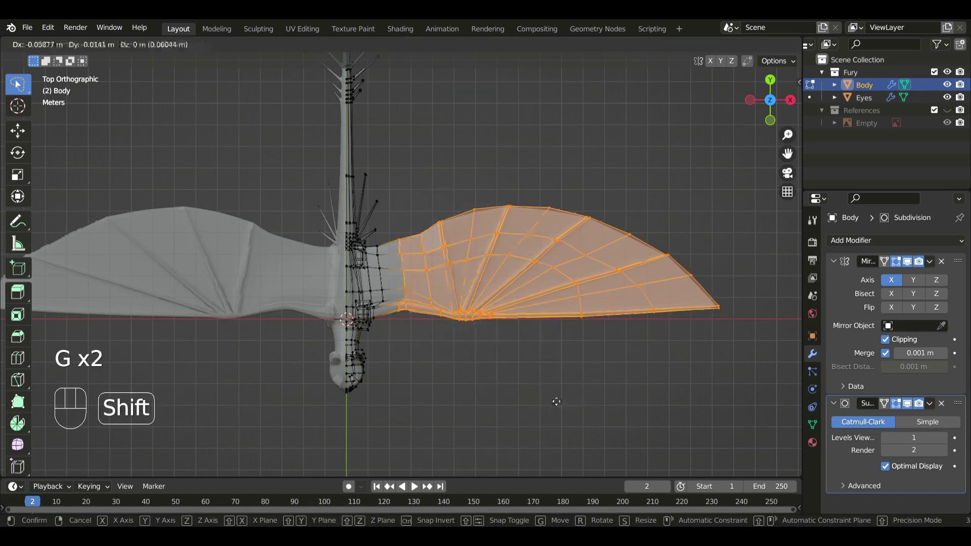
click(525, 410)
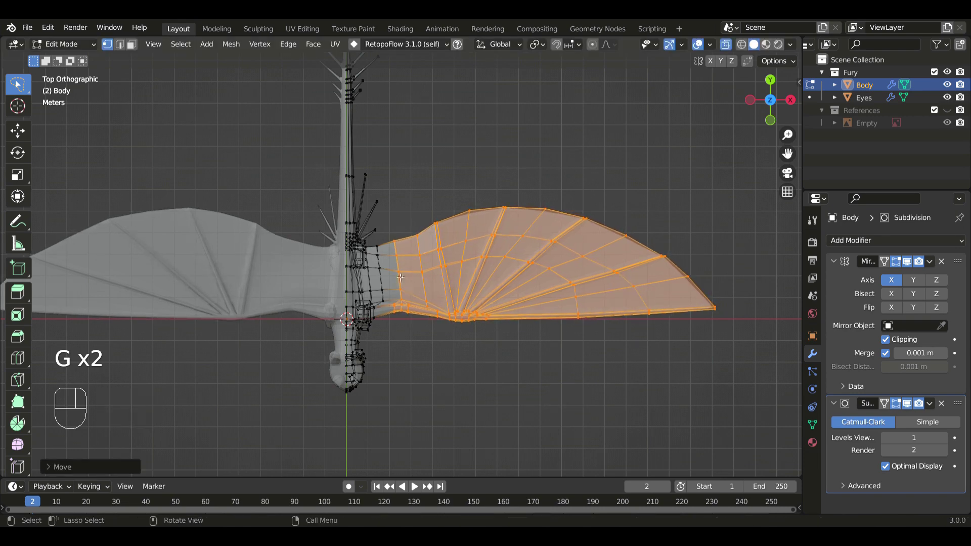
Move the webbing vertices of the elbow loop slightly toward the wing's leading edge
drag(418, 277, 424, 309)
key(g)
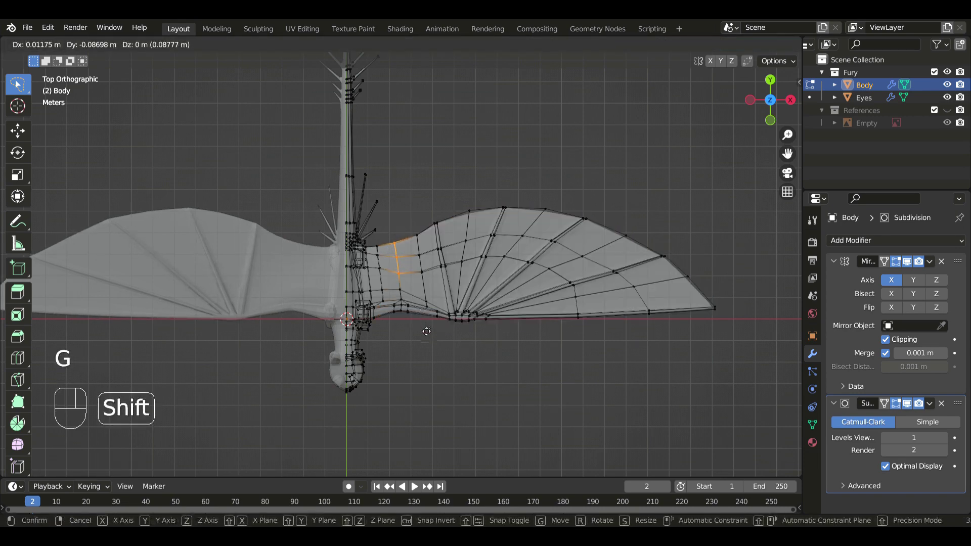
click(429, 331)
Extrude the end face of the first wing finger into a small tip, scale it down and move it outward
scroll(436, 253, up, 3)
shift+middle_drag(467, 243, 439, 305)
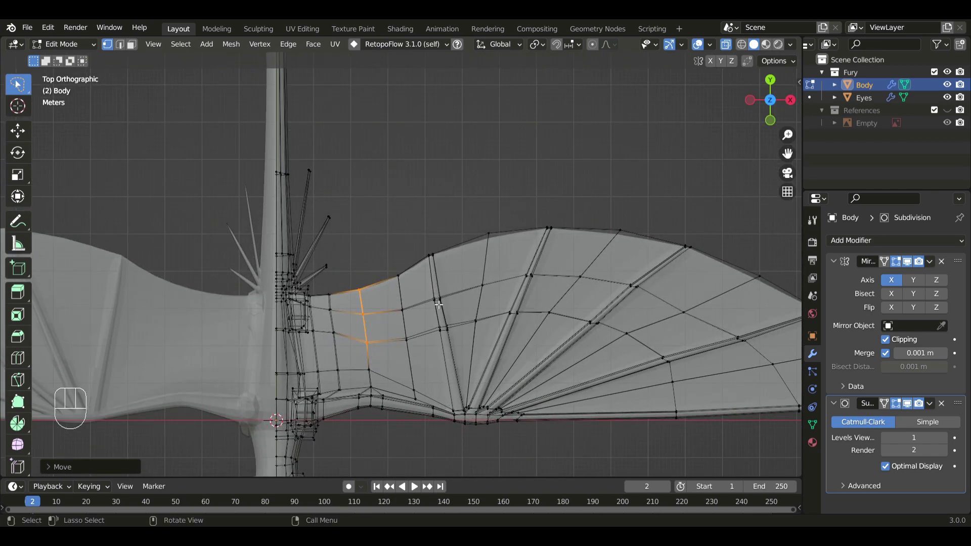
scroll(421, 272, up, 2)
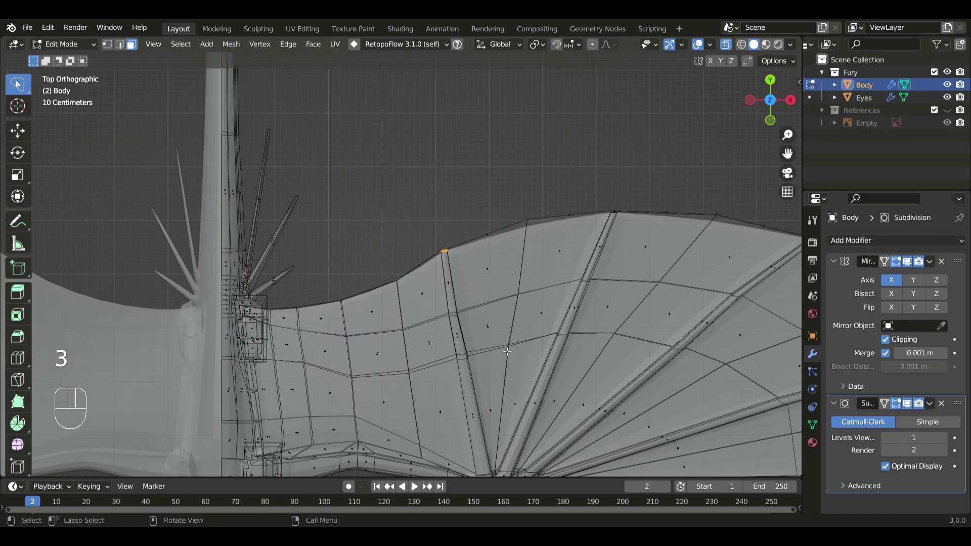
key(e)
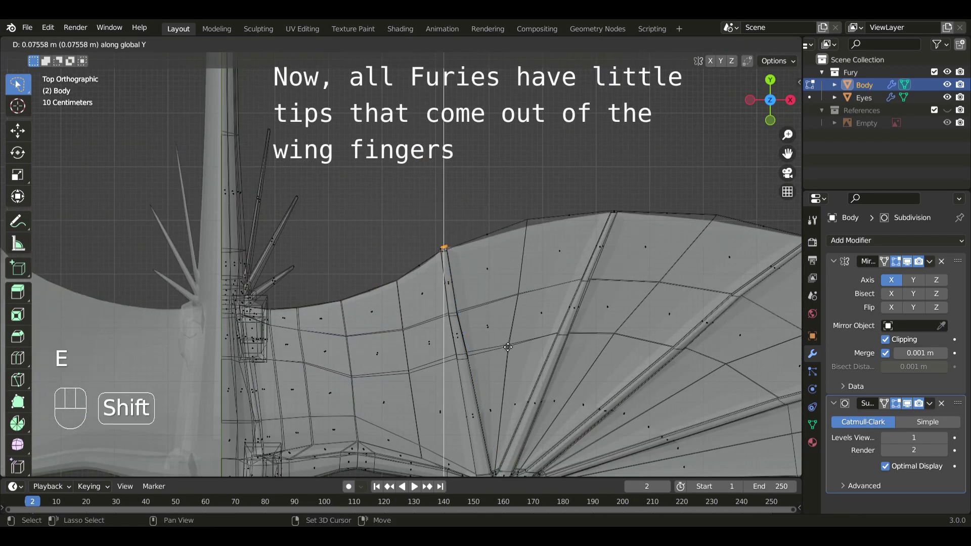
click(505, 342)
key(s)
key(g)
click(490, 280)
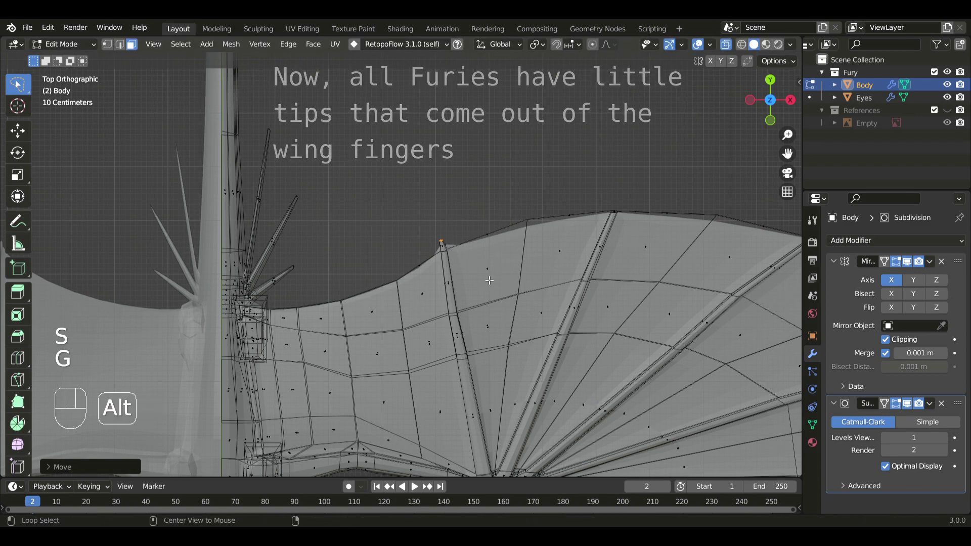
Scale the first finger's extruded tip further and adjust its position to line up with the finger
key(alt+z)
key(s)
key(g)
key(g)
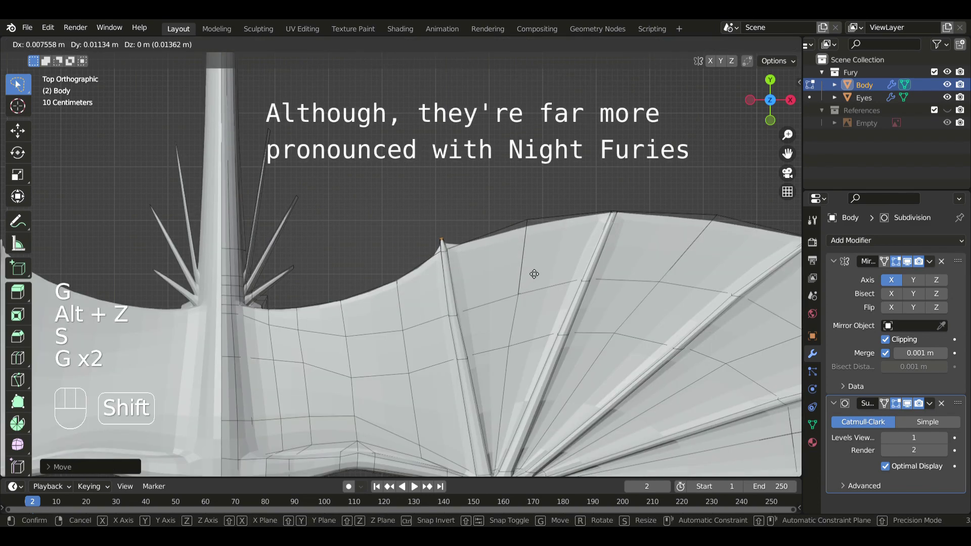
click(534, 274)
key(Tab)
scroll(530, 269, down, 5)
scroll(529, 269, up, 5)
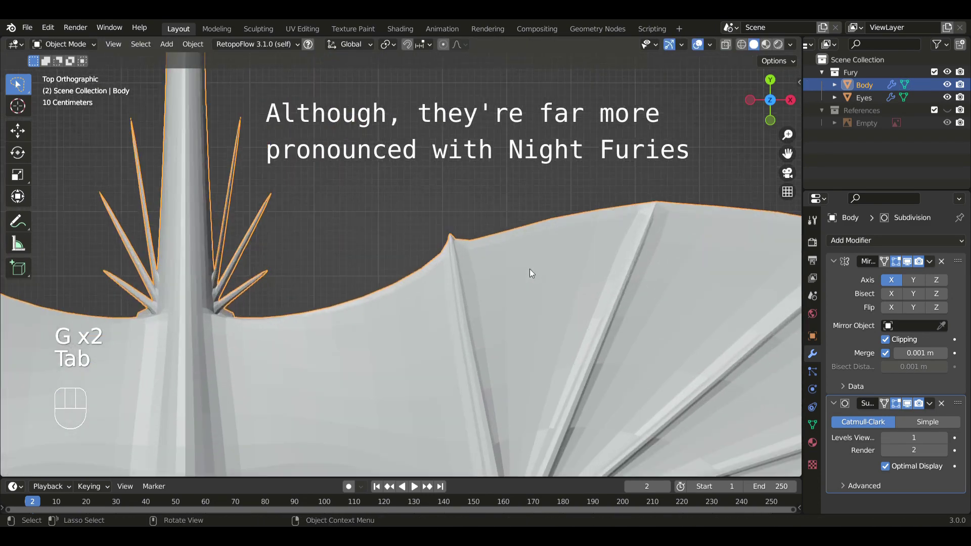
key(Tab)
key(g)
shift+click(628, 272)
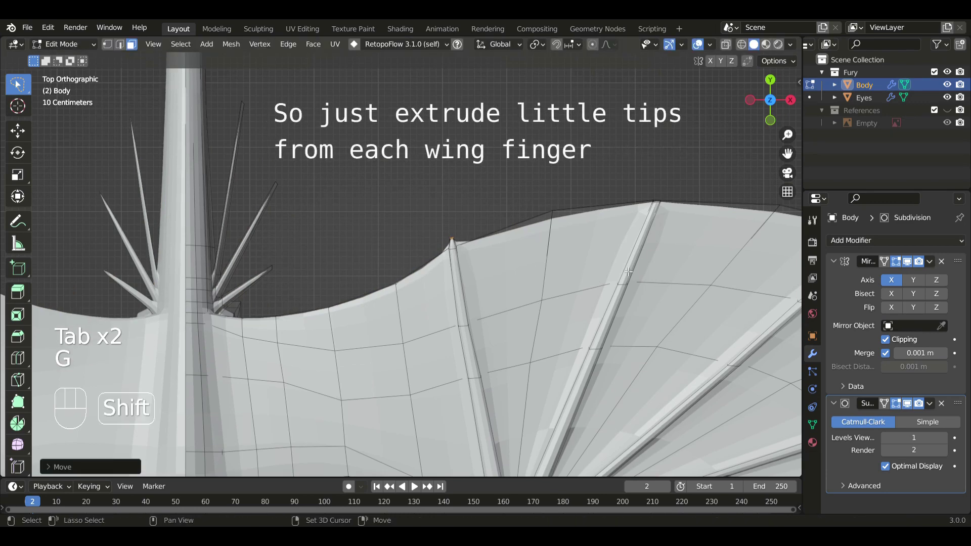
Extrude a tip about 0.13 m from the second finger, scale and position it, and nudge the first finger's tip
shift+middle_drag(628, 272, 488, 290)
key(alt+z)
click(517, 221)
key(e)
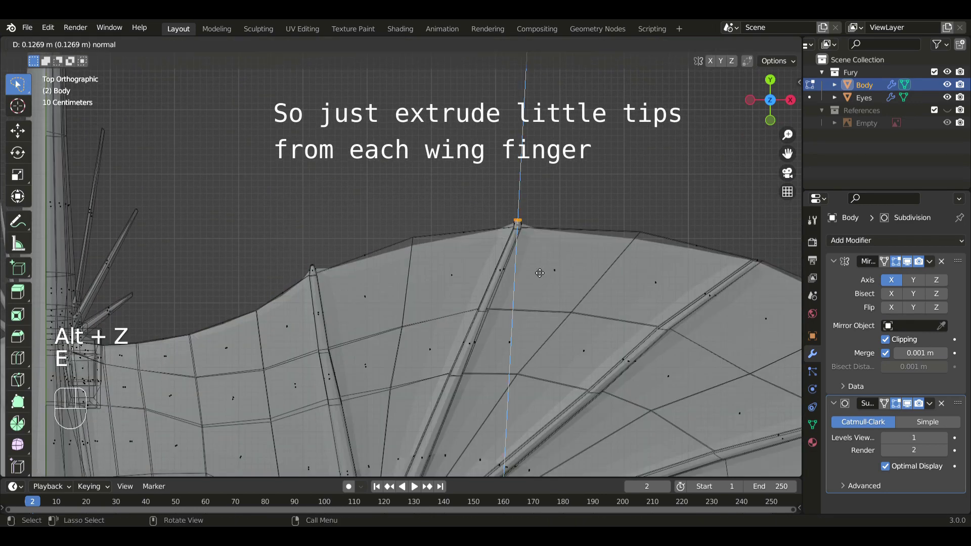
click(541, 273)
key(s)
click(560, 261)
key(g)
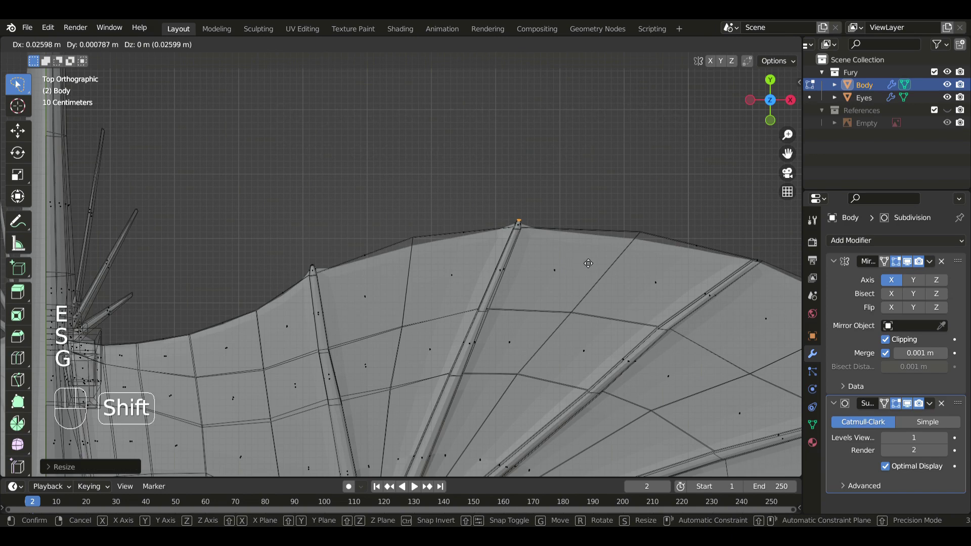
click(598, 284)
shift+middle_drag(598, 283, 526, 271)
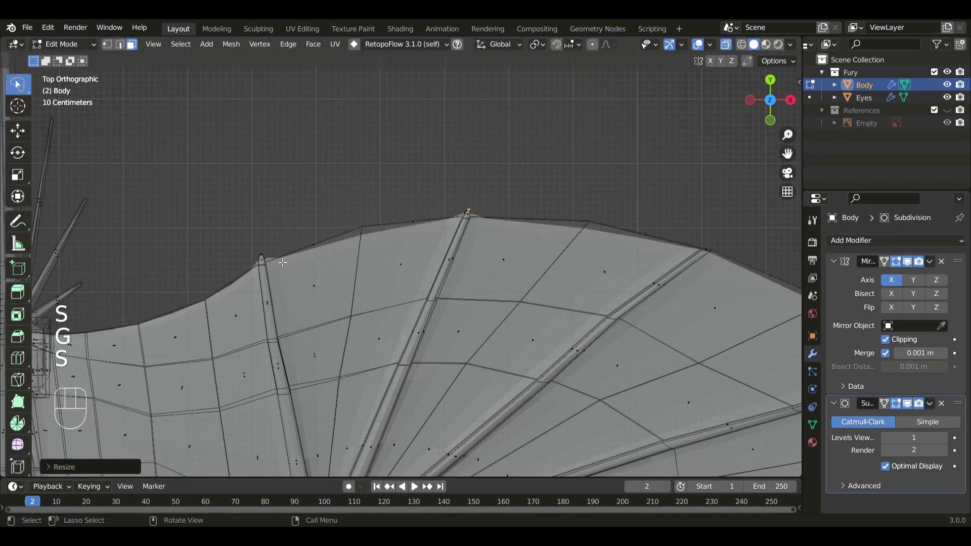
key(g)
click(361, 302)
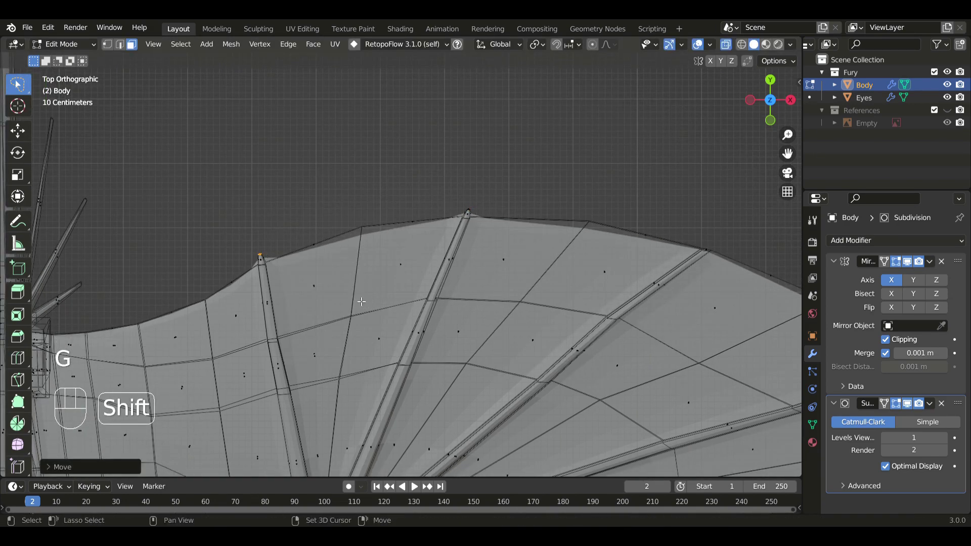
Extrude a small tip from the third finger's end face, then scale, rotate and move it into line with the finger
shift+middle_drag(563, 282, 376, 260)
drag(486, 255, 490, 251)
click(490, 251)
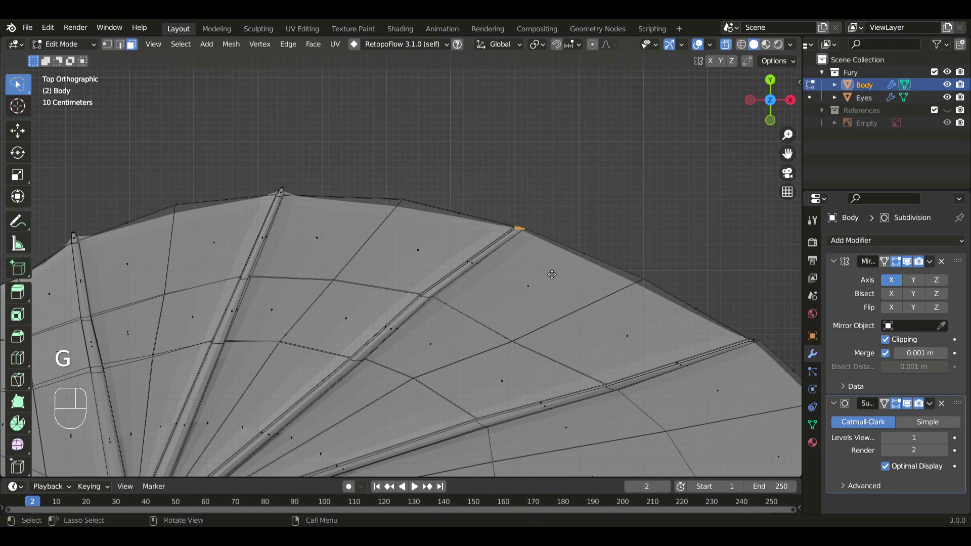
key(e)
key(g)
key(s)
click(578, 264)
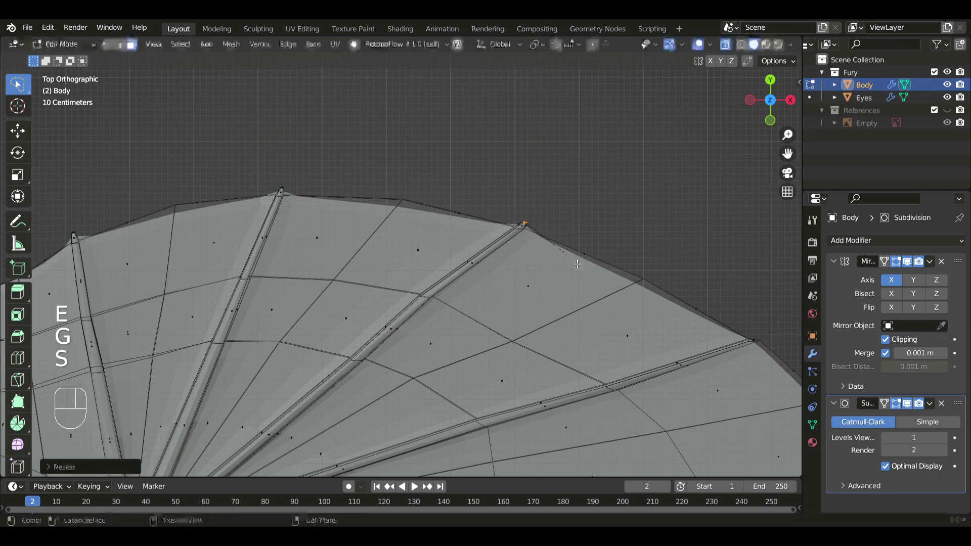
key(r)
click(568, 263)
key(g)
click(578, 267)
Extrude a small tip from the fourth finger's end face, then move, scale and rotate it along the finger's direction
shift+middle_drag(744, 361, 602, 303)
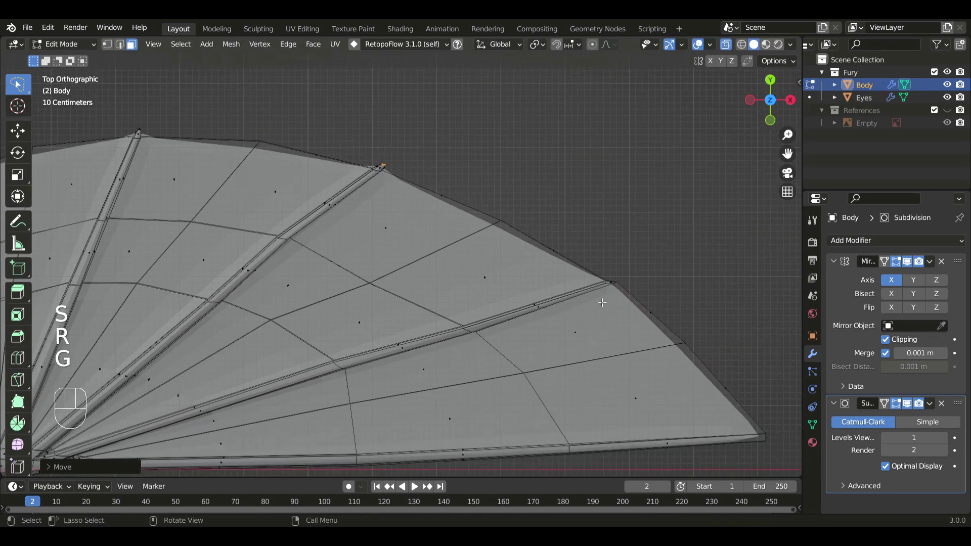
drag(603, 277, 627, 293)
shift+middle_drag(657, 340, 556, 317)
key(e)
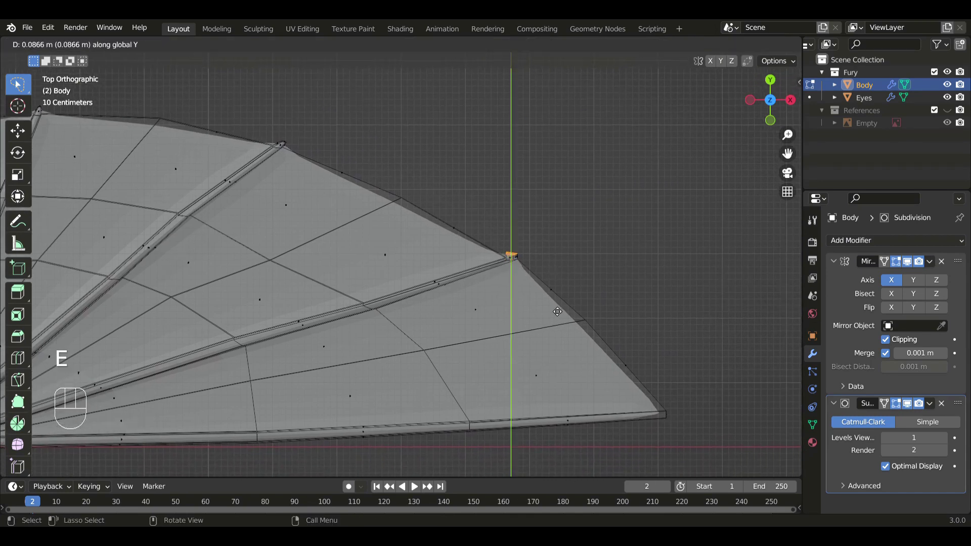
click(653, 323)
key(g)
click(653, 317)
key(s)
click(605, 298)
key(r)
click(597, 306)
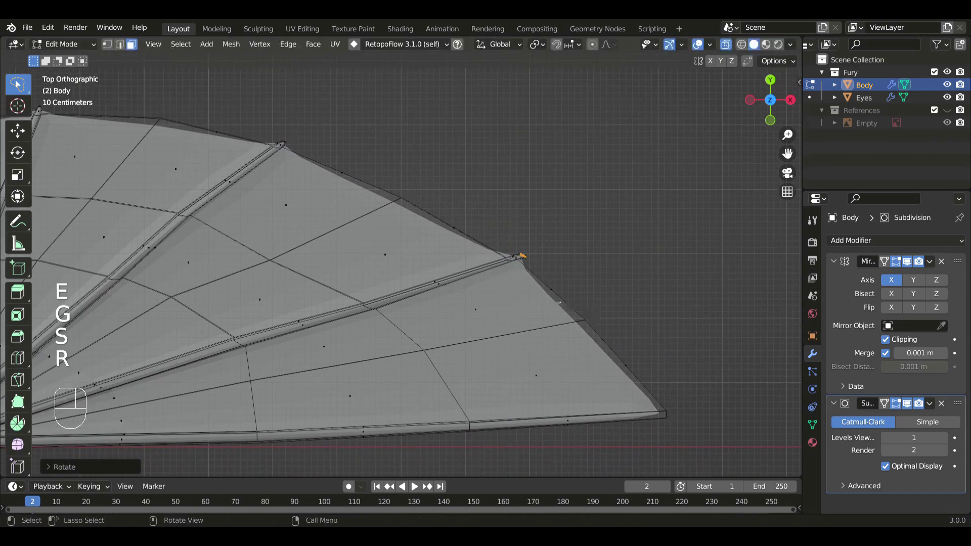
Scale the fourth finger's extruded tip again and fine-tune its position
key(s)
click(565, 305)
key(g)
key(shift)
click(566, 298)
Extrude the leading finger's end face outward about 0.13 m at the wing tip and scale it down to a point
shift+middle_drag(553, 291, 413, 217)
key(e)
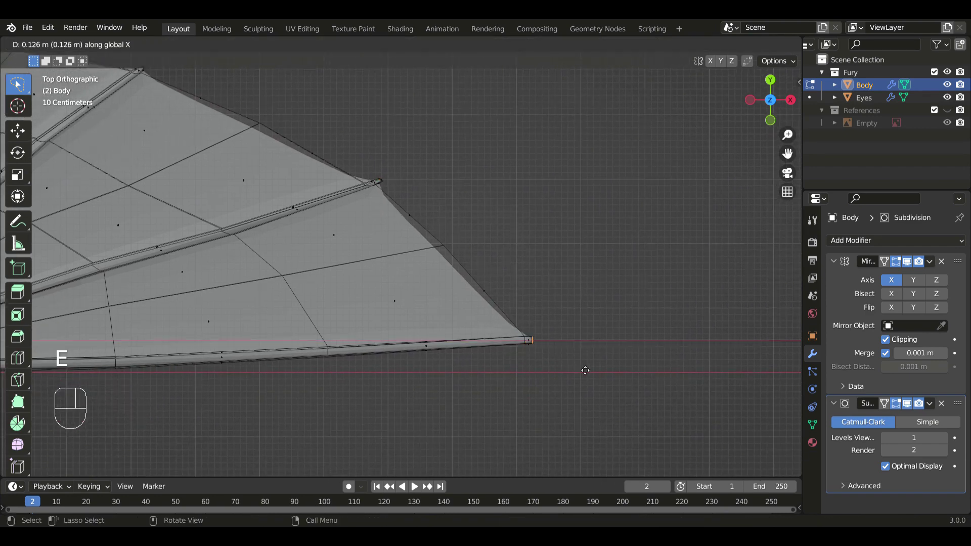
key(s)
click(517, 320)
key(Tab)
key(alt+z)
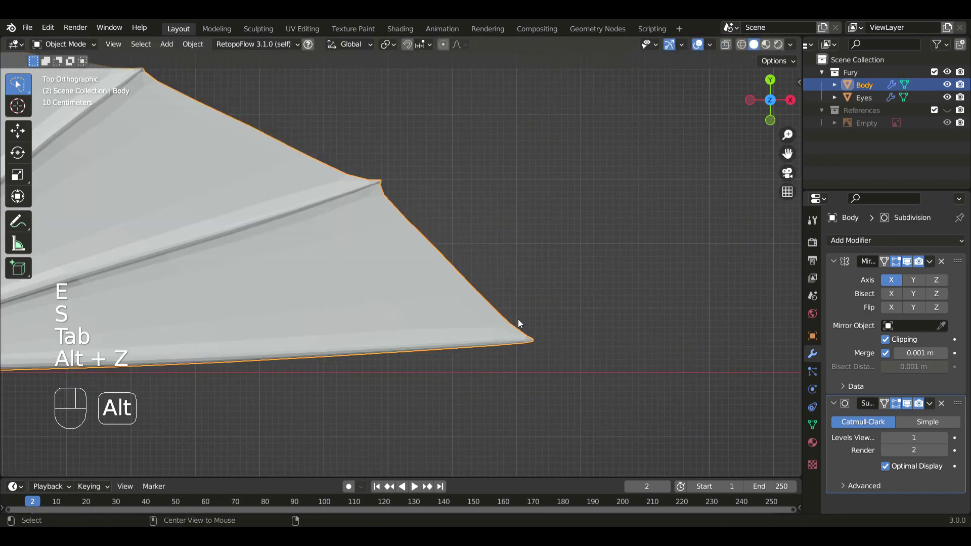
Nudge the leading finger's pointed end at the wing tip outward by about 0.02 m in the top view
scroll(518, 320, down, 3)
key(Tab)
key(g)
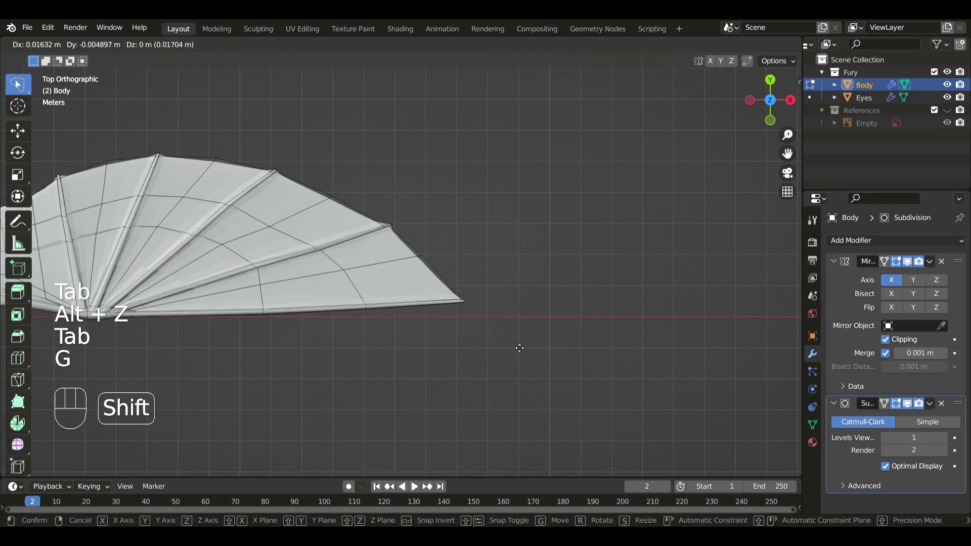
click(520, 348)
key(Tab)
shift+middle_drag(357, 245, 356, 245)
scroll(537, 290, down, 5)
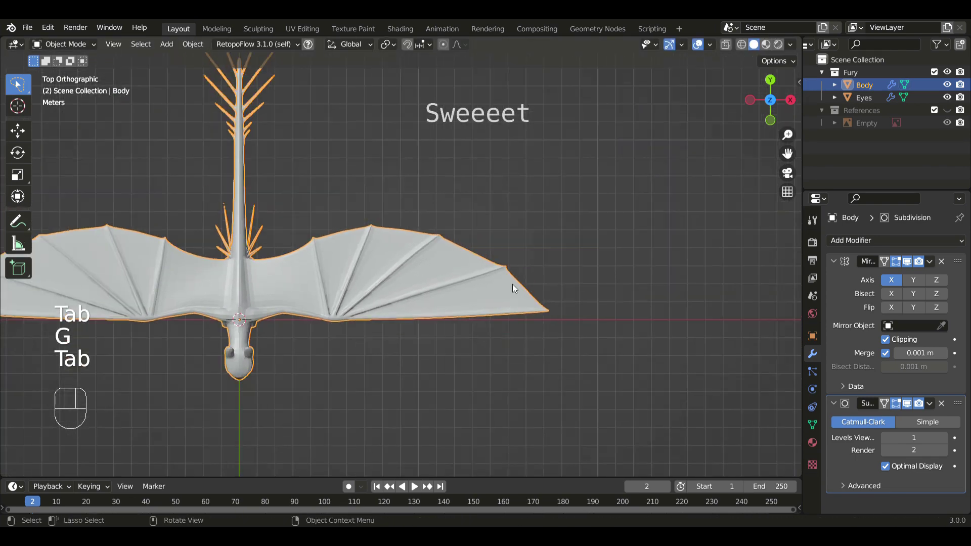
Apply Shade Smooth to the dragon's Body object and inspect the whole model in perspective with the viewport overlays temporarily hidden
key(shift+alt+z)
middle_drag(495, 272, 450, 291)
scroll(438, 302, down, 1)
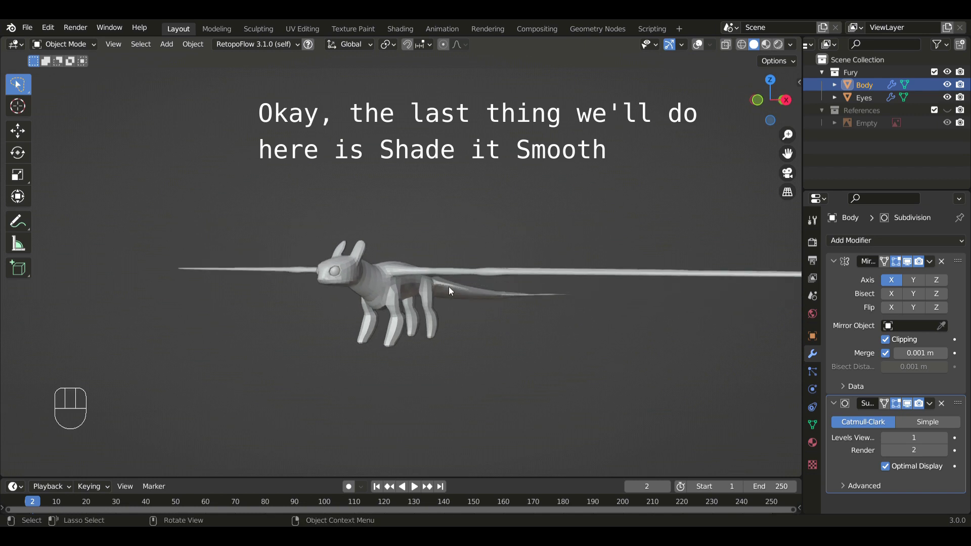
key(shift+alt+z)
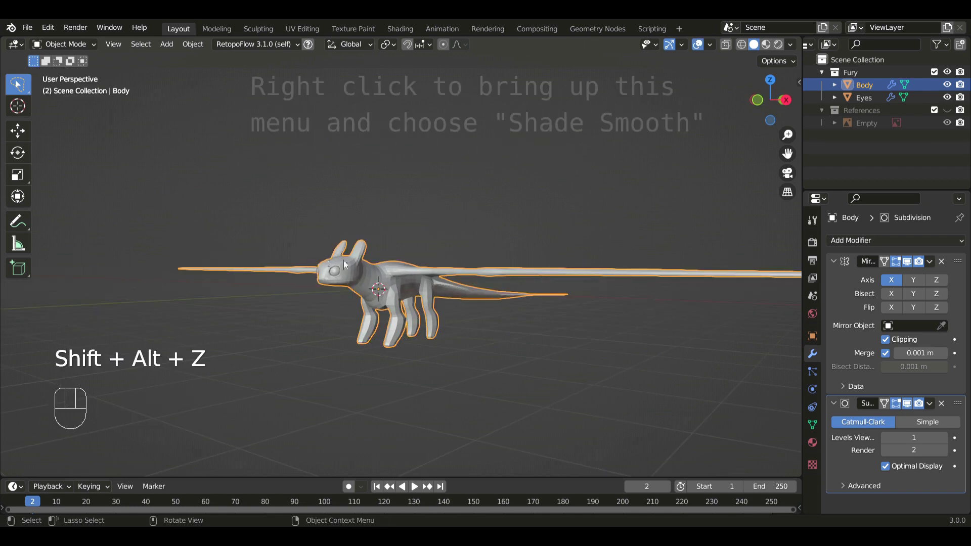
right_click(333, 180)
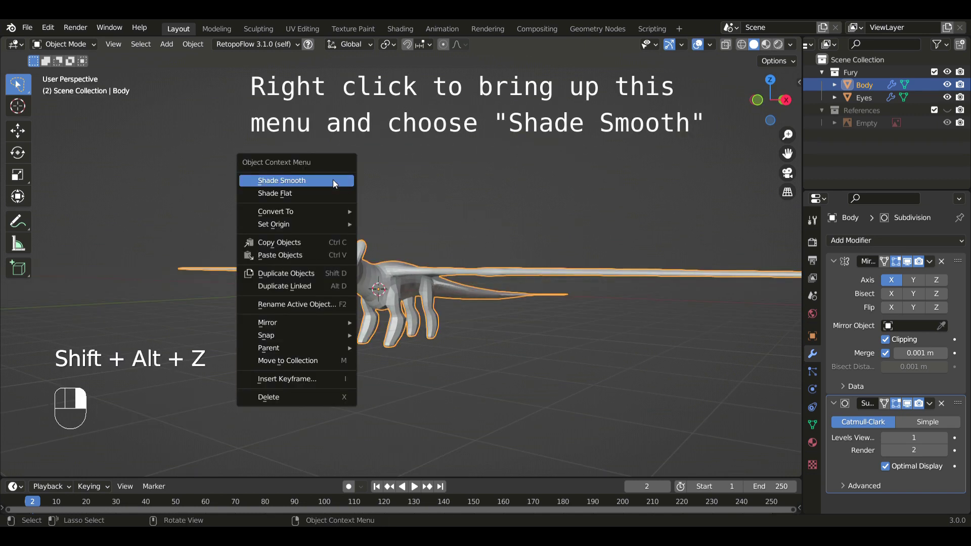
click(284, 181)
middle_drag(437, 238, 476, 309)
key(shift+alt+z)
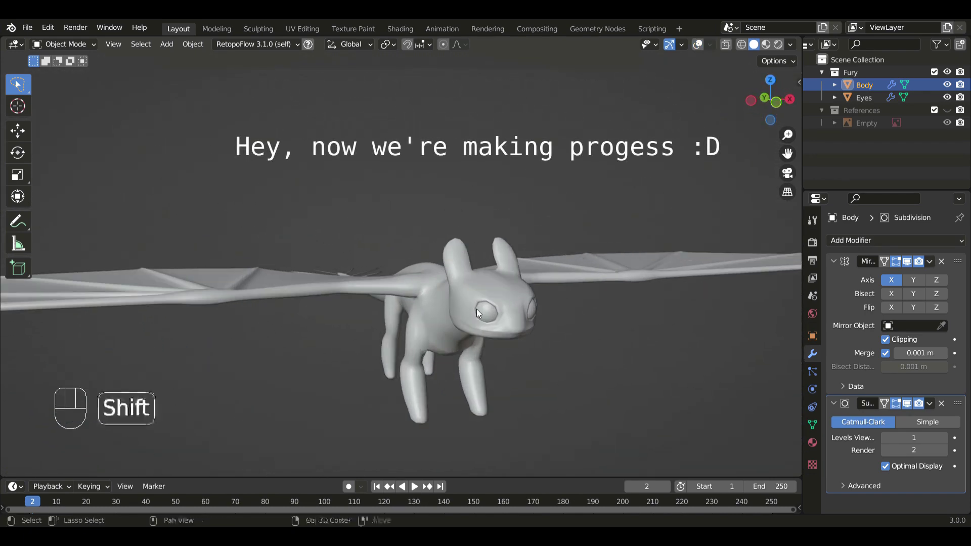
key(shift+alt+z)
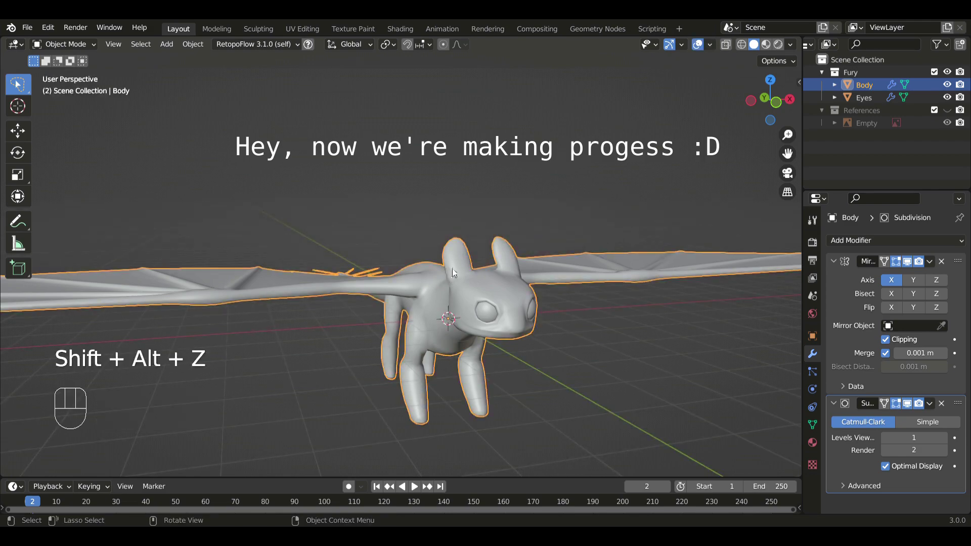
middle_drag(453, 273, 429, 291)
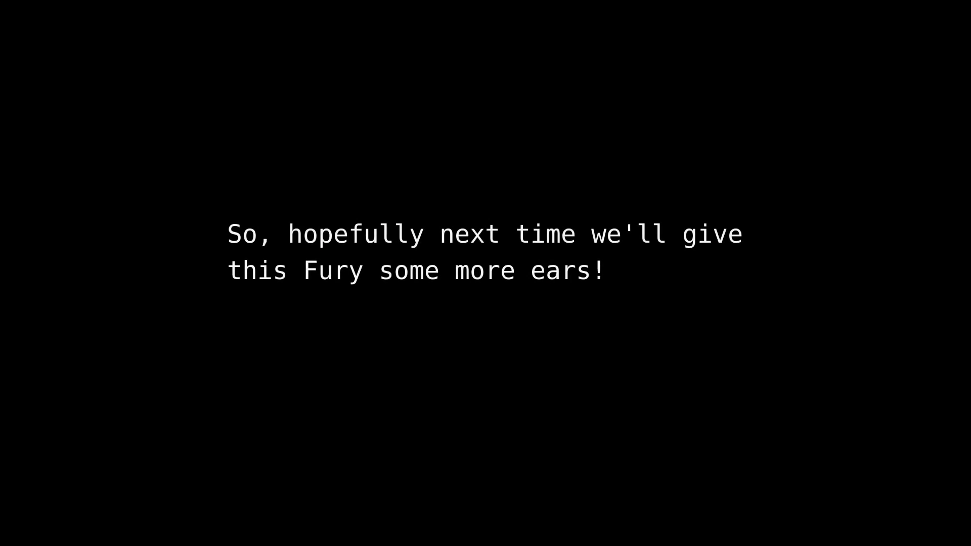